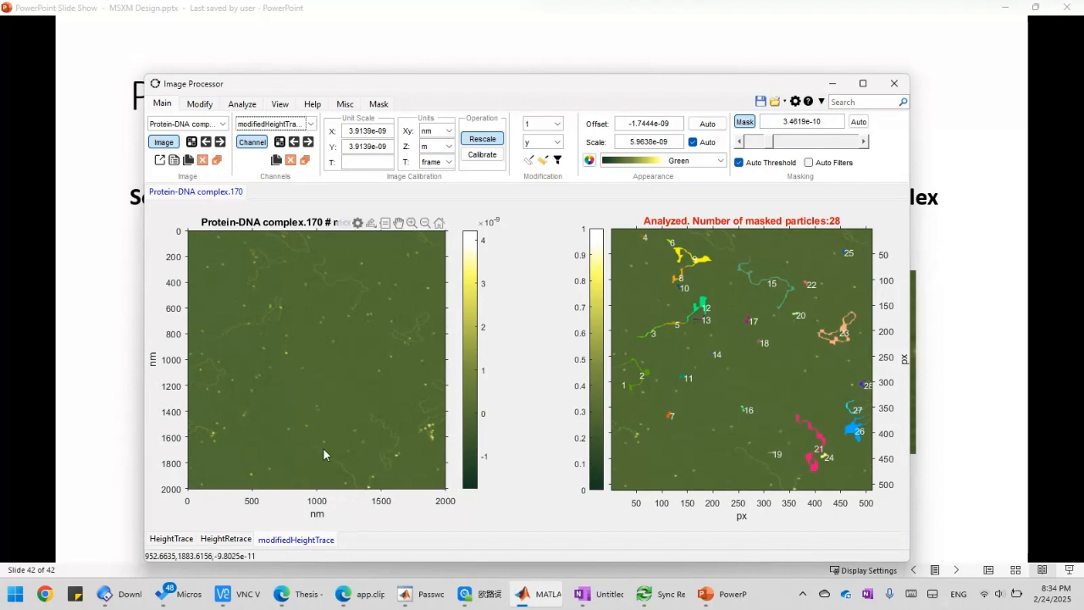
- Create a new particle set named HeightRetrace for the particle analysis
{"action": "left_click", "coordinate": [243, 104]}
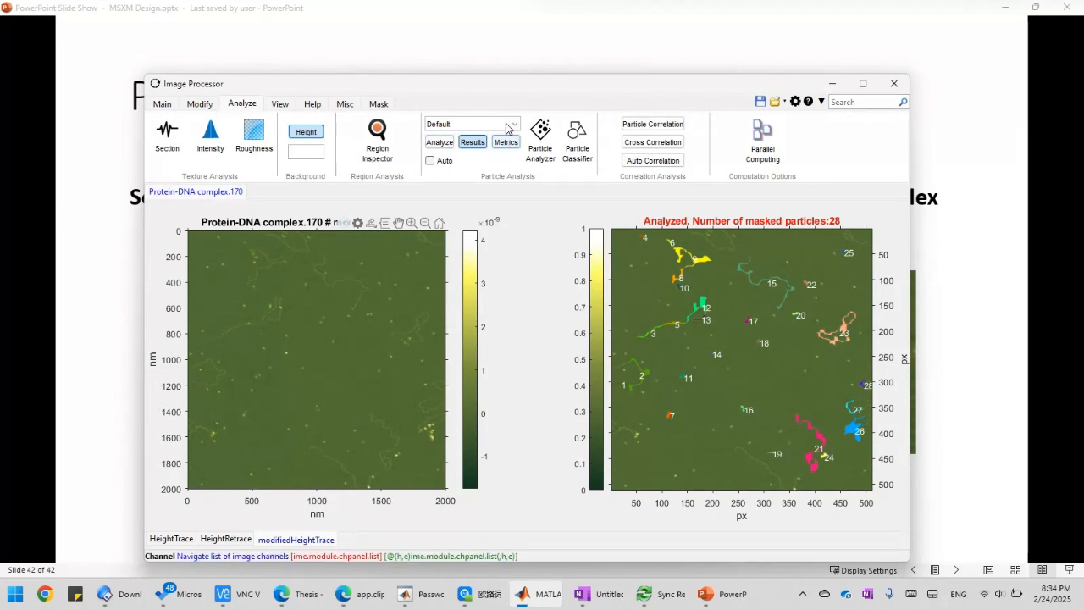
{"action": "left_click", "coordinate": [462, 126]}
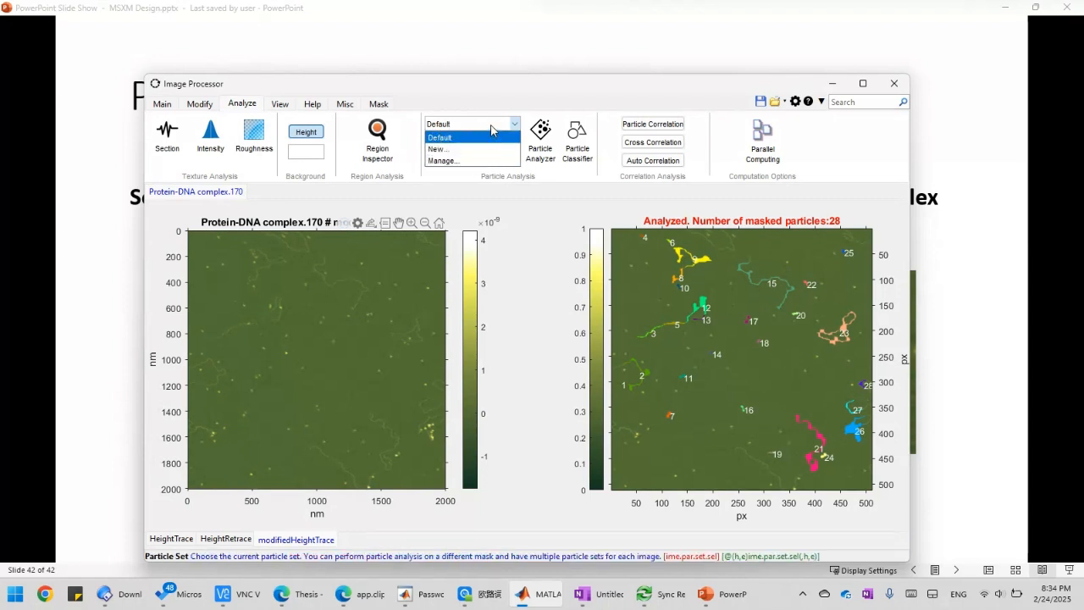
{"action": "left_click", "coordinate": [491, 132]}
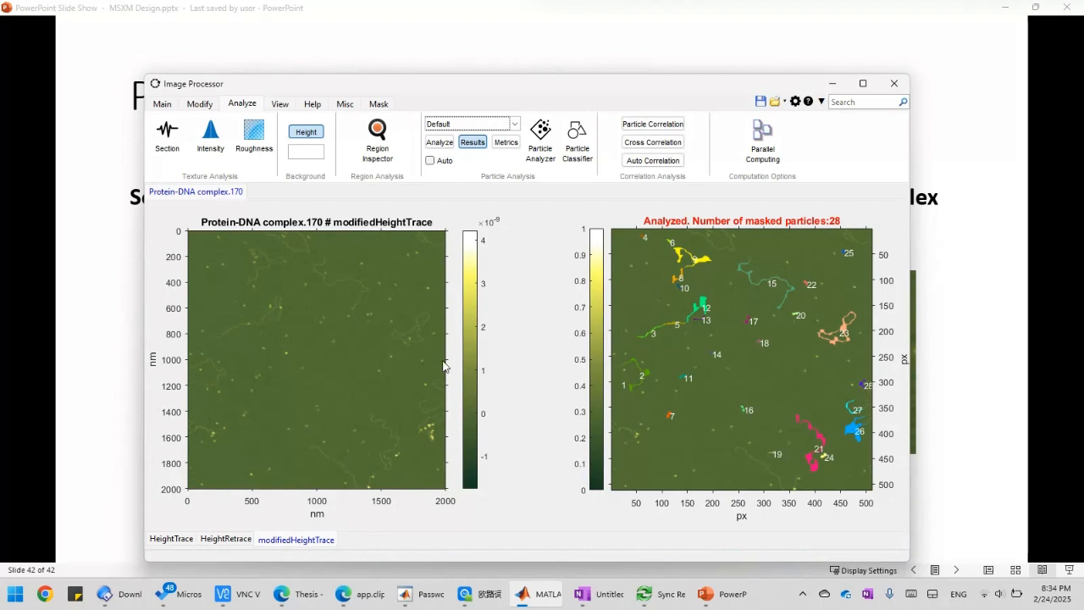
{"action": "left_click", "coordinate": [477, 132]}
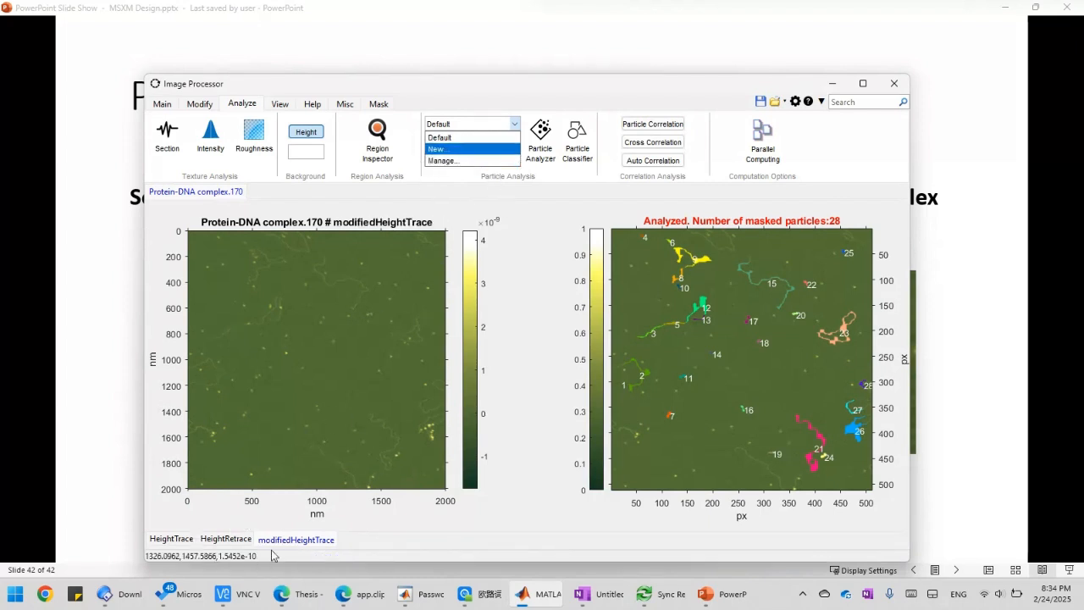
{"action": "left_click", "coordinate": [469, 152]}
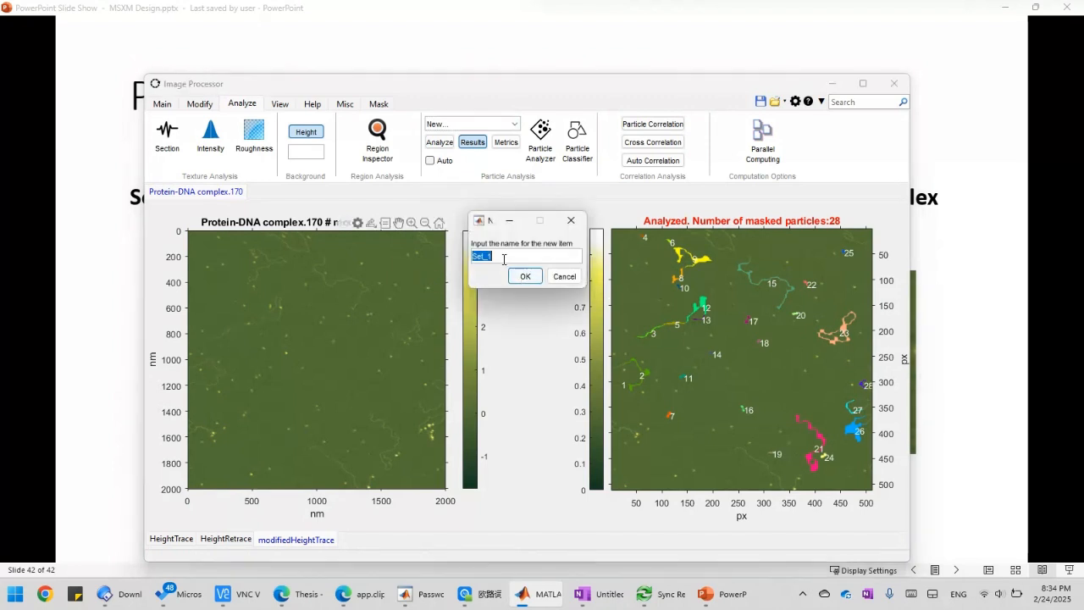
{"action": "left_click", "coordinate": [504, 259]}
{"action": "left_click", "coordinate": [526, 277]}
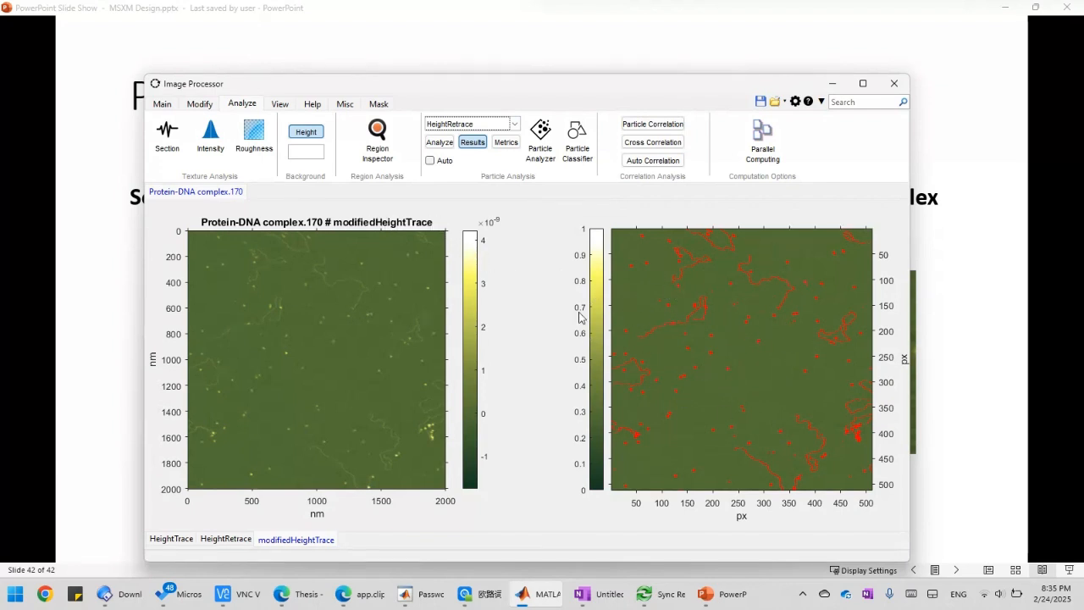
- Display the HeightRetrace channel and run the image_processing macro on the current image with HeightRetrace as the data channel
{"action": "left_click", "coordinate": [174, 543]}
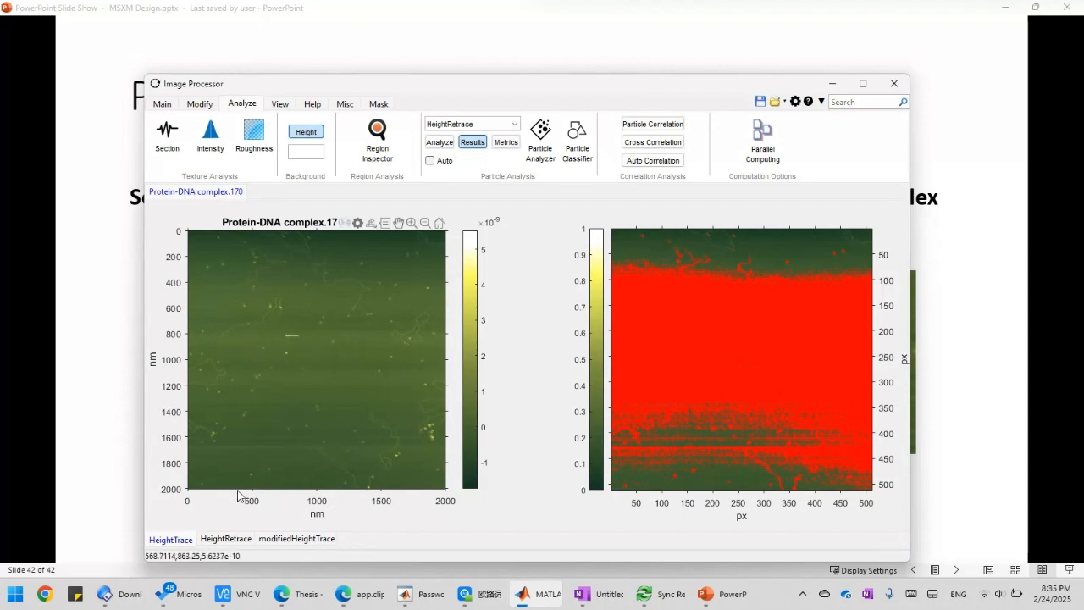
{"action": "left_click", "coordinate": [229, 543]}
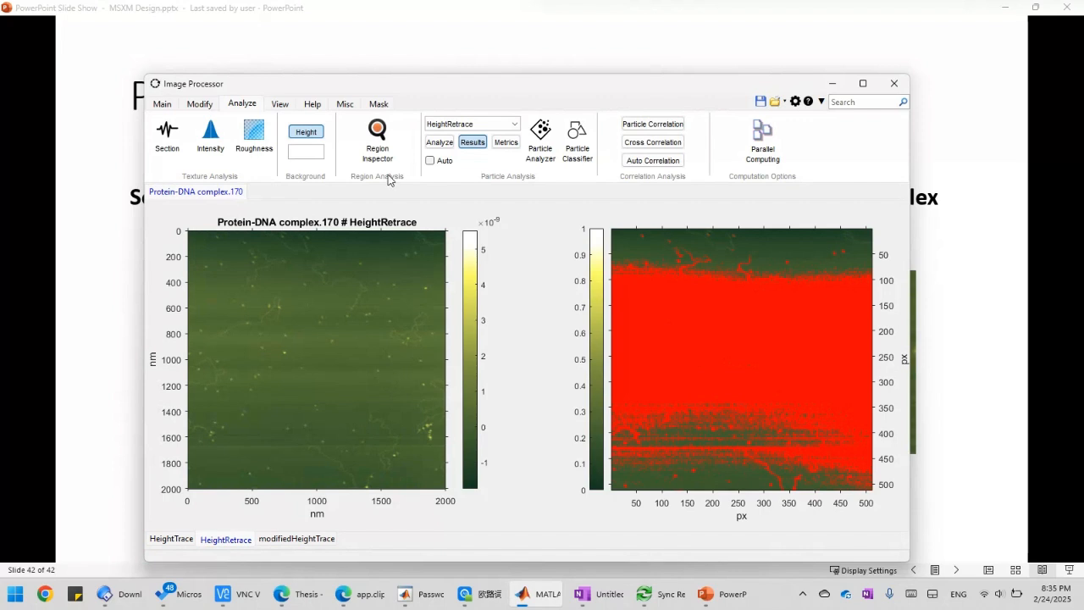
{"action": "left_click", "coordinate": [344, 105]}
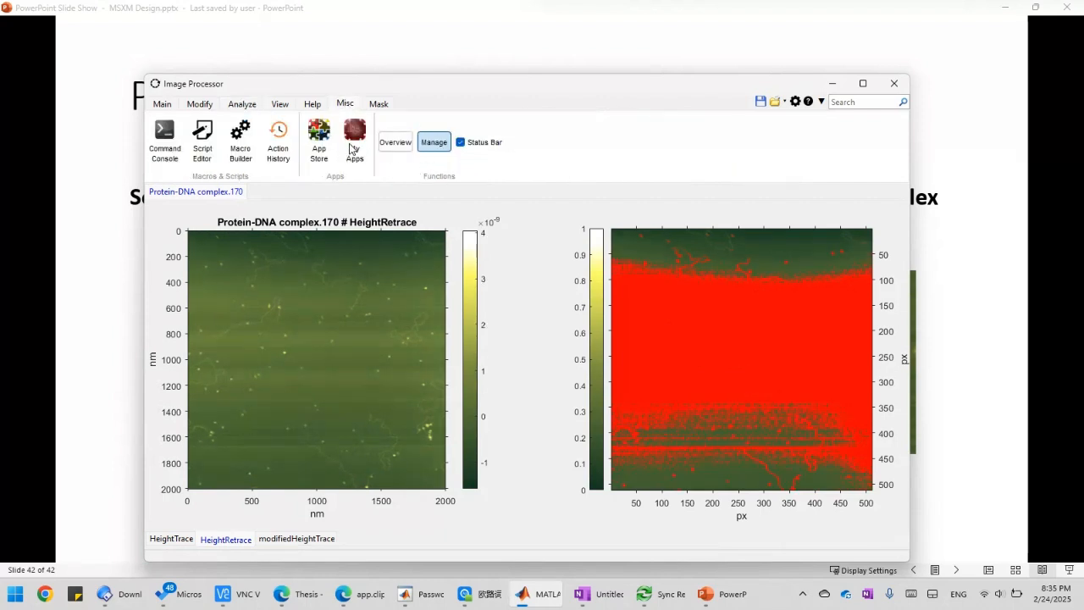
{"action": "left_click", "coordinate": [352, 148]}
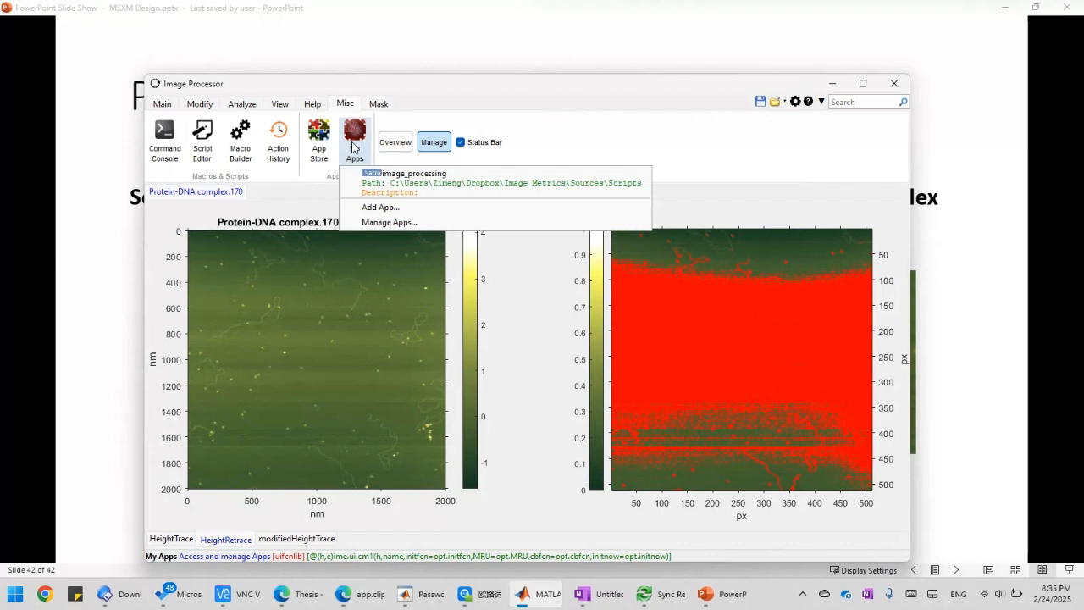
{"action": "left_click", "coordinate": [421, 190]}
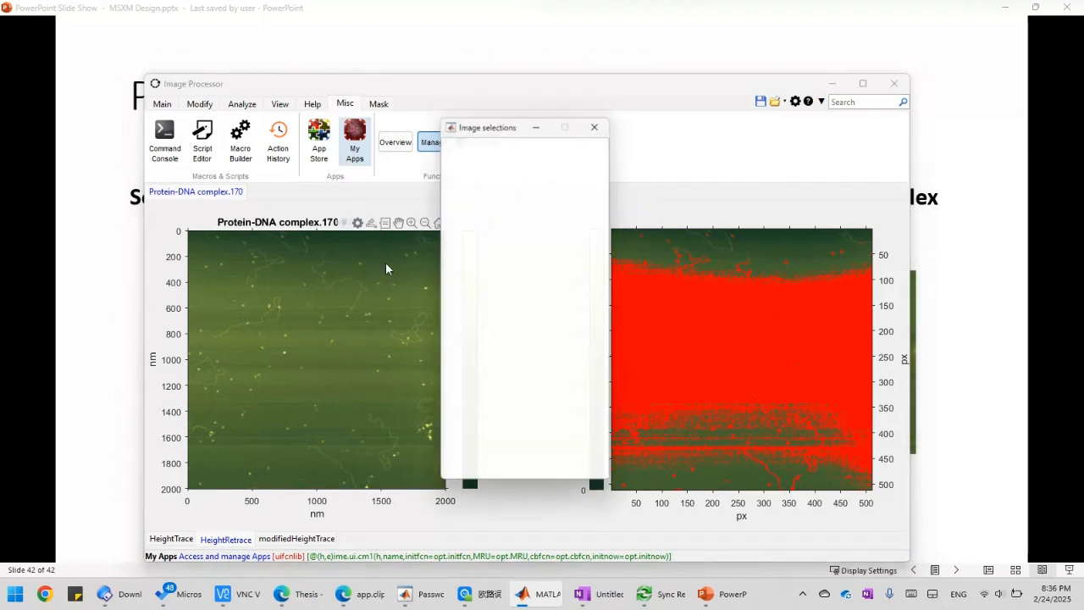
{"action": "left_click", "coordinate": [484, 471]}
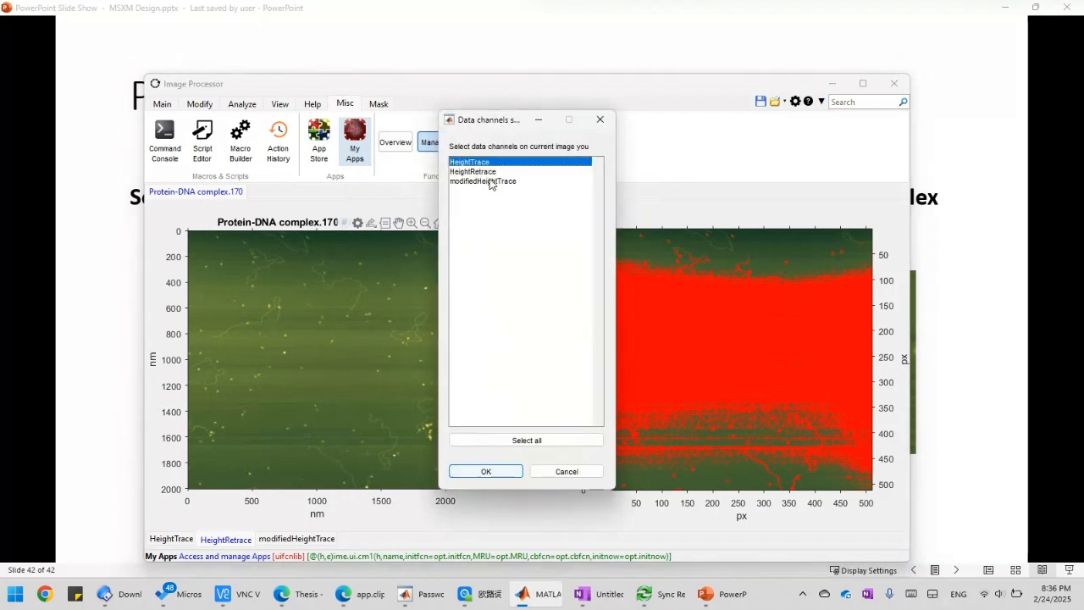
{"action": "left_click", "coordinate": [487, 172]}
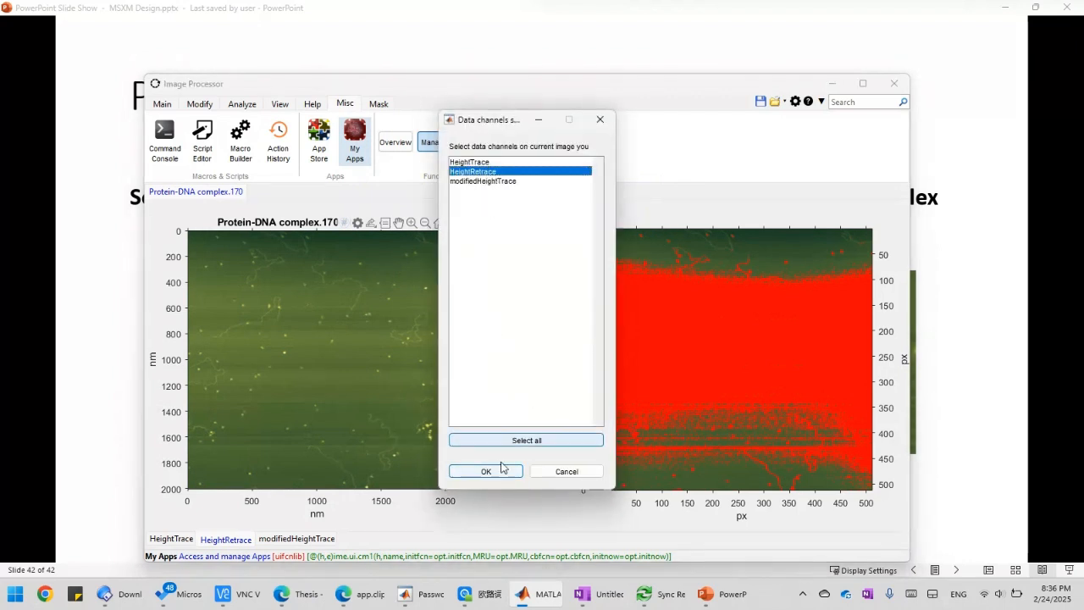
{"action": "left_click", "coordinate": [501, 481]}
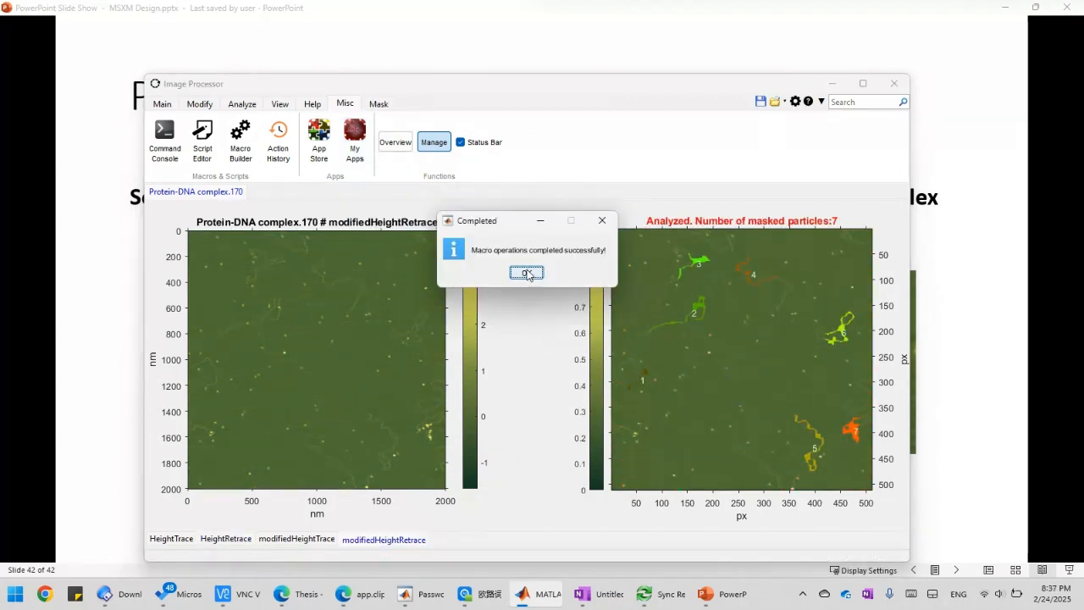
{"action": "left_click", "coordinate": [526, 272]}
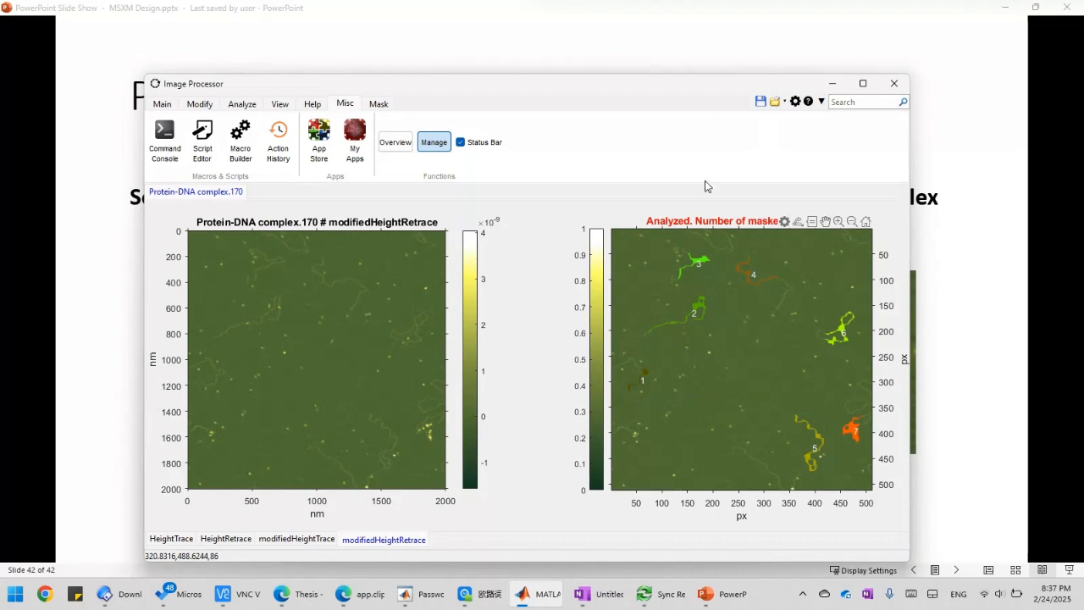
{"action": "left_click", "coordinate": [723, 58]}
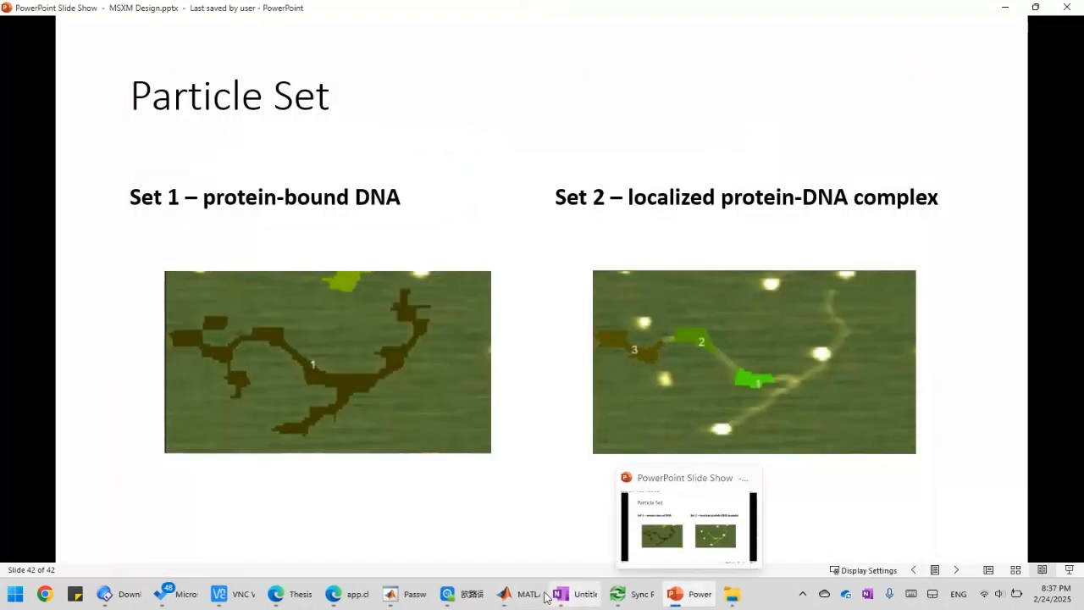
{"action": "mouse_move", "coordinate": [526, 593]}
{"action": "left_click", "coordinate": [616, 547]}
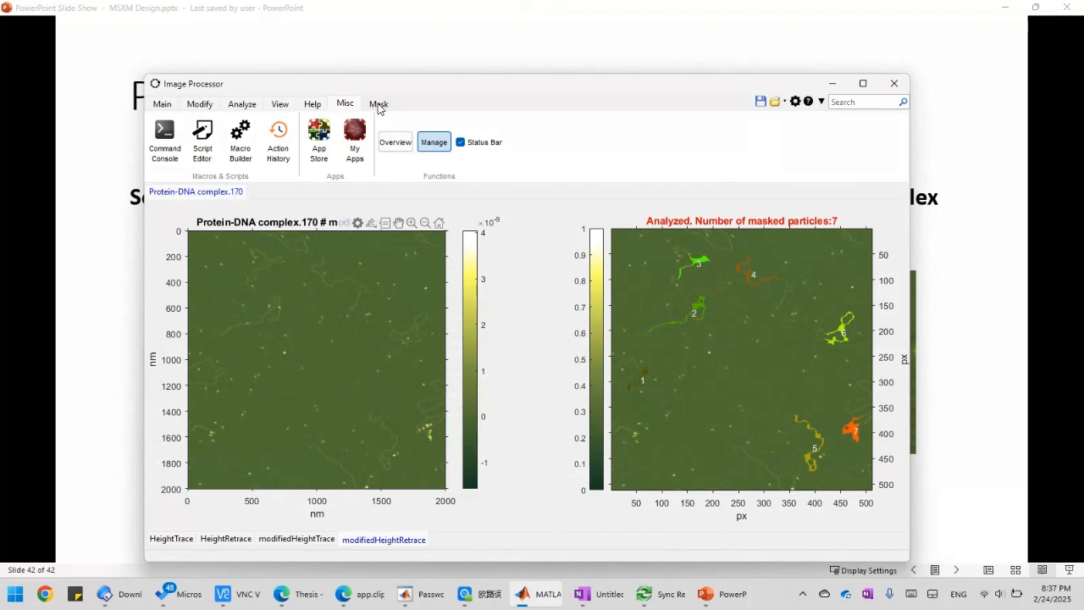
- Delete the HeightRetrace set's particle analysis for this image only
{"action": "left_click", "coordinate": [252, 105]}
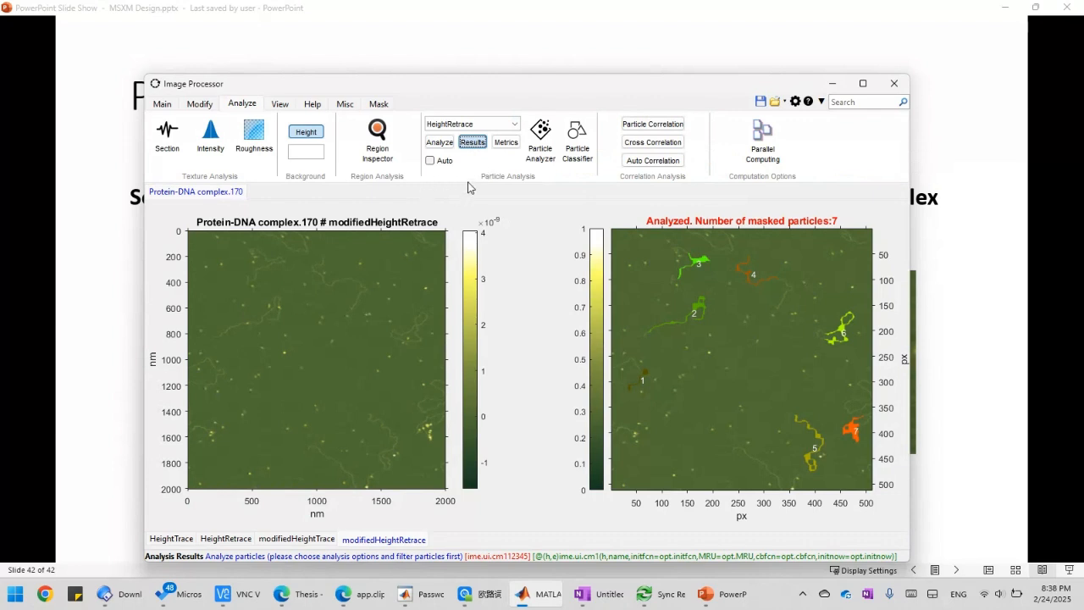
{"action": "left_click", "coordinate": [472, 145]}
{"action": "left_click", "coordinate": [475, 157]}
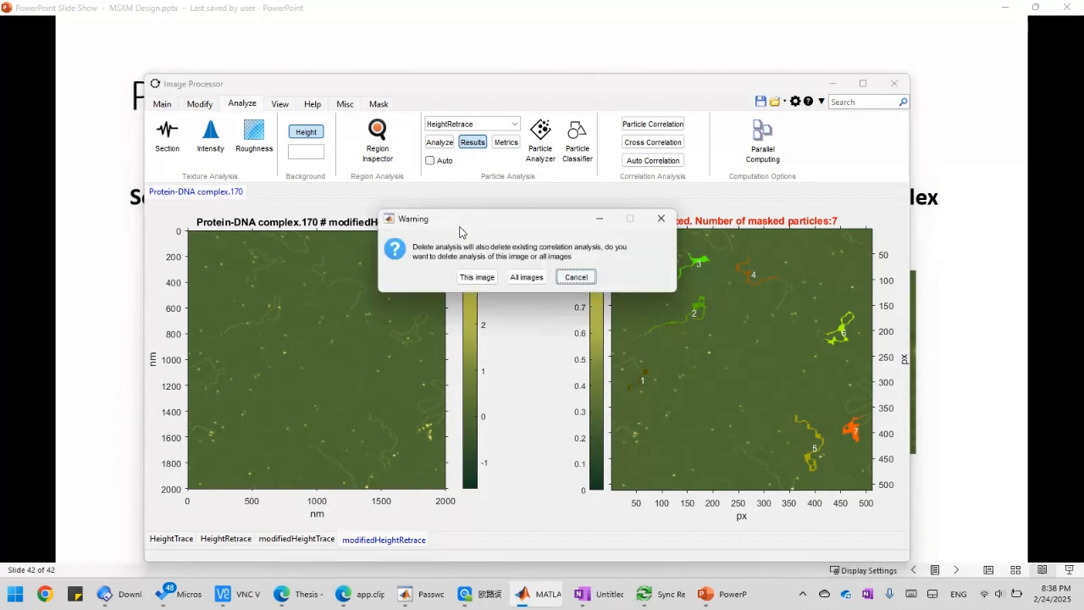
{"action": "left_click", "coordinate": [477, 278]}
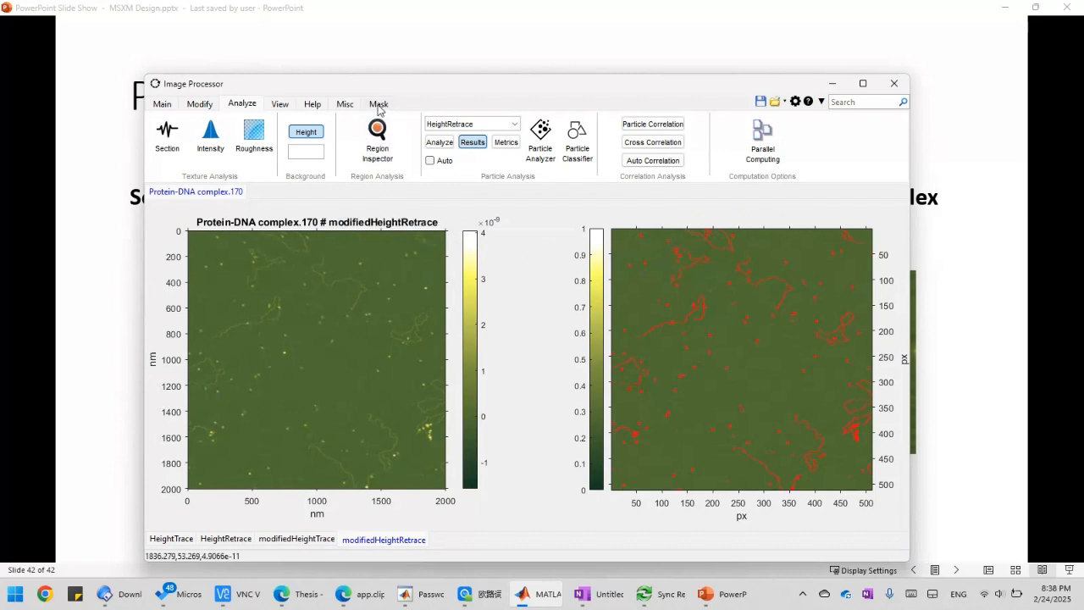
- Apply the Mask Protein-DNA complex morphology operation to the mask of the modifiedHeightRetrace channel
{"action": "left_click", "coordinate": [379, 105]}
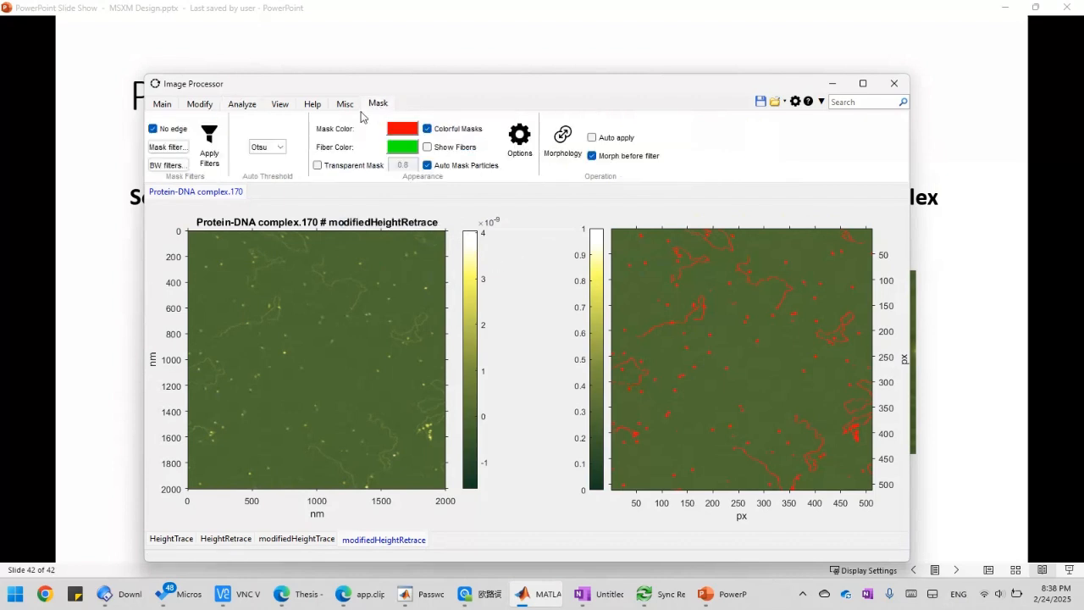
{"action": "left_click", "coordinate": [561, 151]}
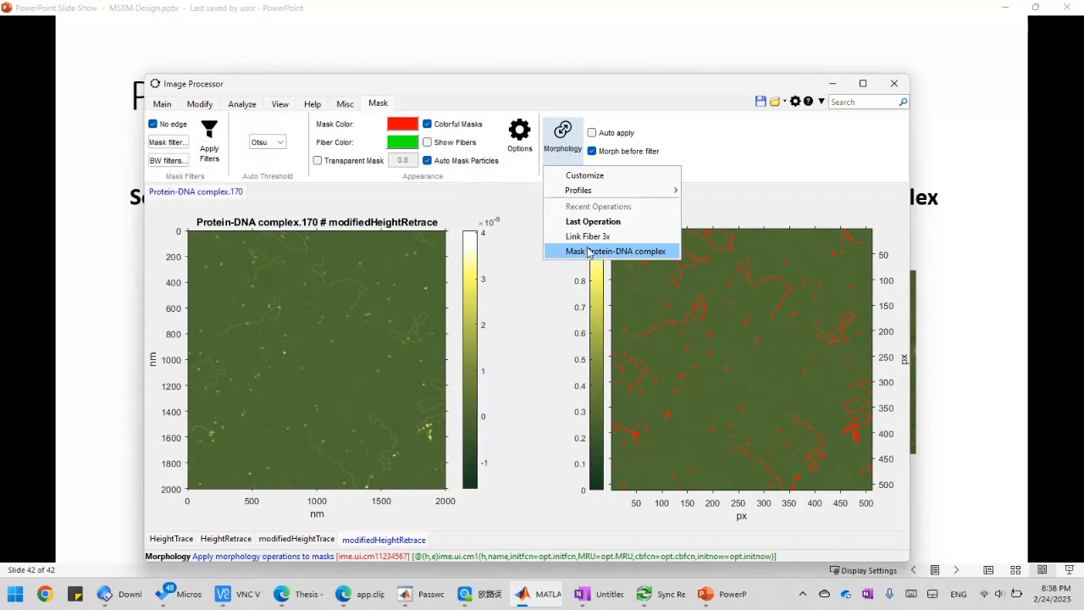
{"action": "mouse_move", "coordinate": [622, 197]}
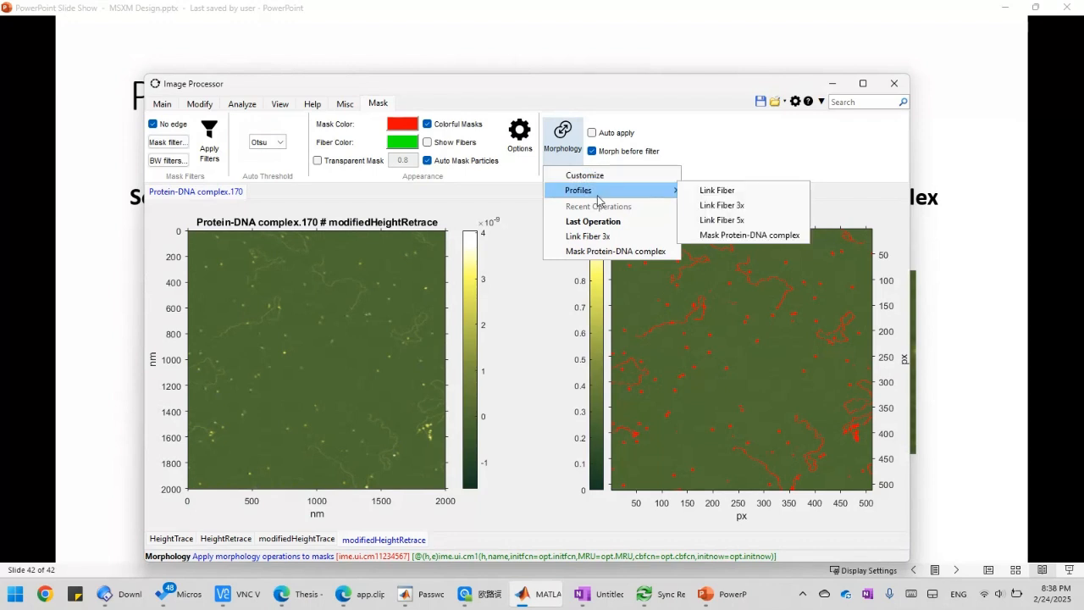
{"action": "left_click", "coordinate": [641, 252]}
{"action": "left_click", "coordinate": [559, 155]}
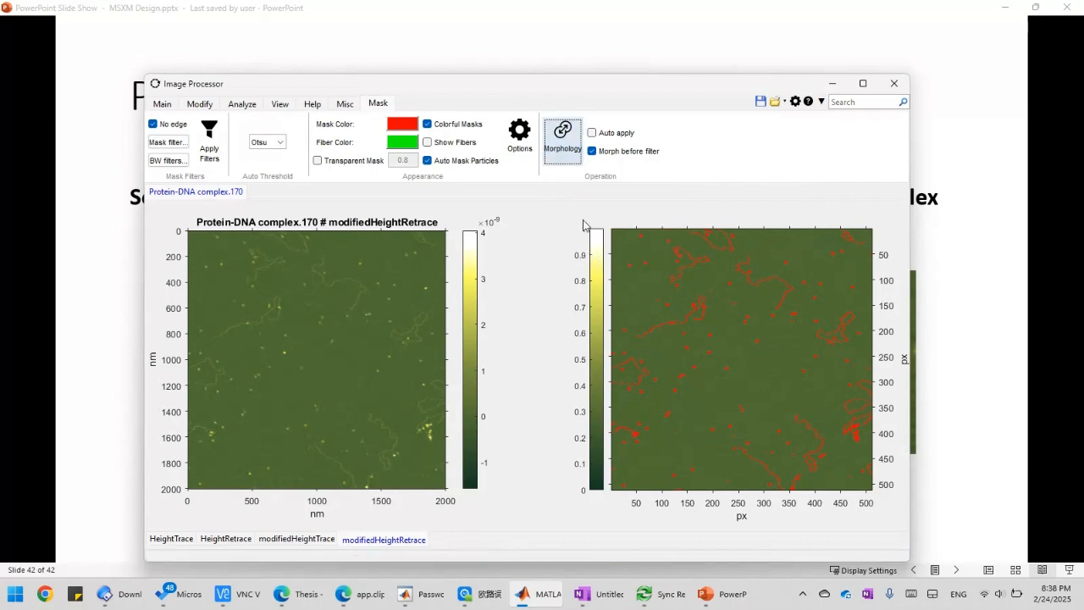
{"action": "left_click", "coordinate": [555, 166]}
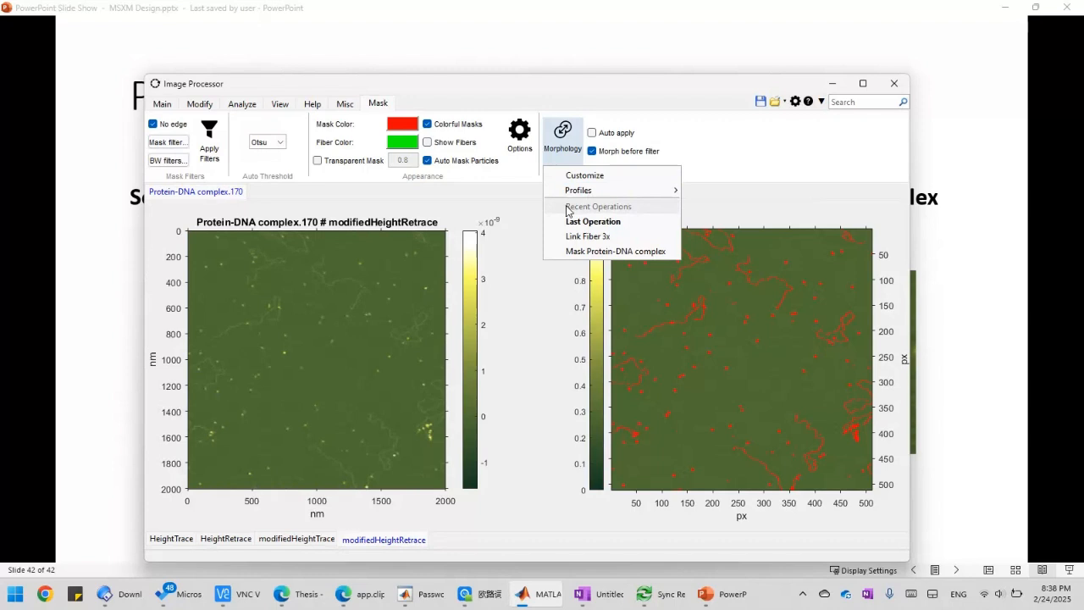
{"action": "left_click", "coordinate": [612, 256]}
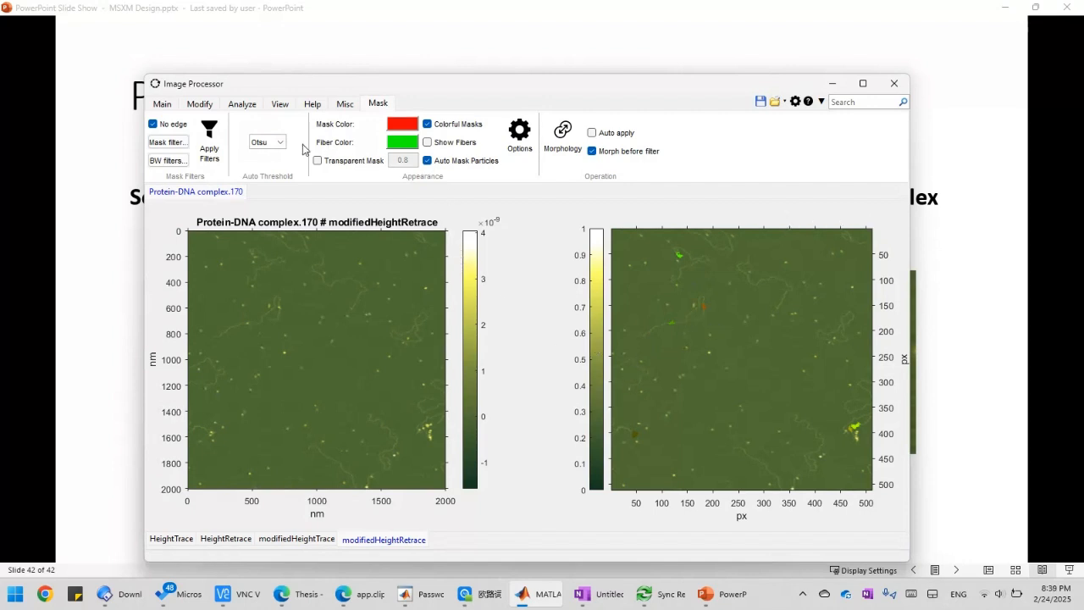
- Analyze the masked protein-DNA complex particles in the HeightRetrace particle set
{"action": "left_click", "coordinate": [169, 103]}
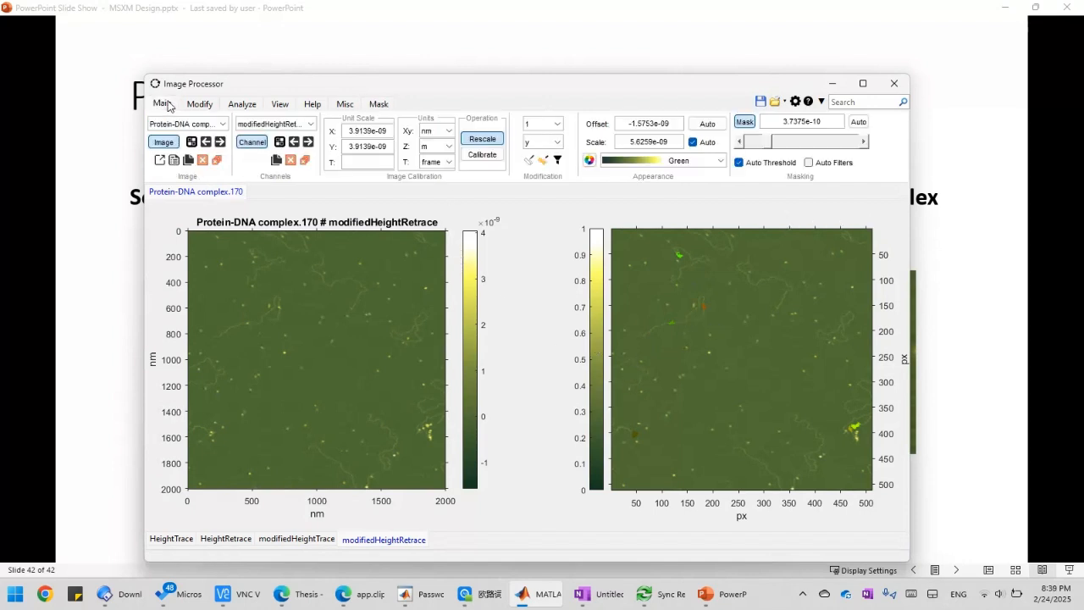
{"action": "left_click", "coordinate": [241, 104]}
{"action": "left_click", "coordinate": [440, 142]}
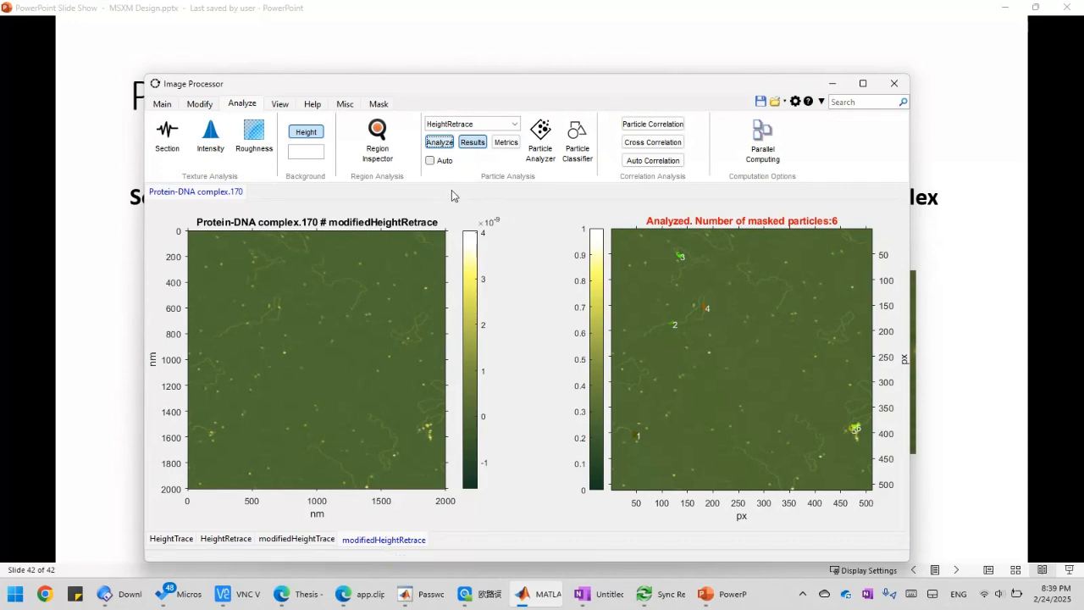
- Switch the particle set to Default and back to HeightRetrace to compare their masked particles
{"action": "left_click", "coordinate": [479, 128]}
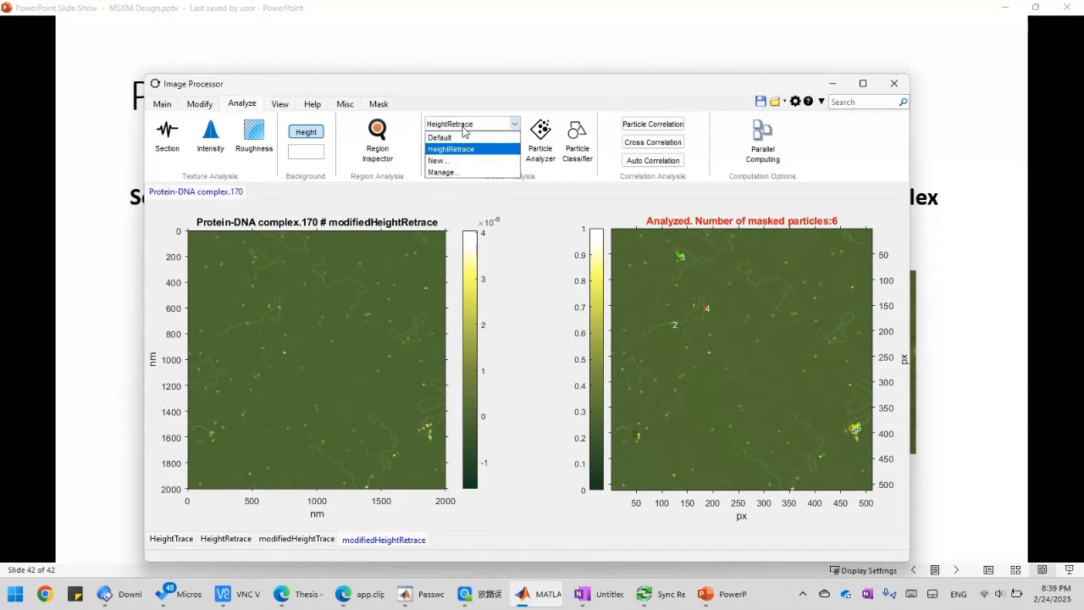
{"action": "left_click", "coordinate": [465, 139]}
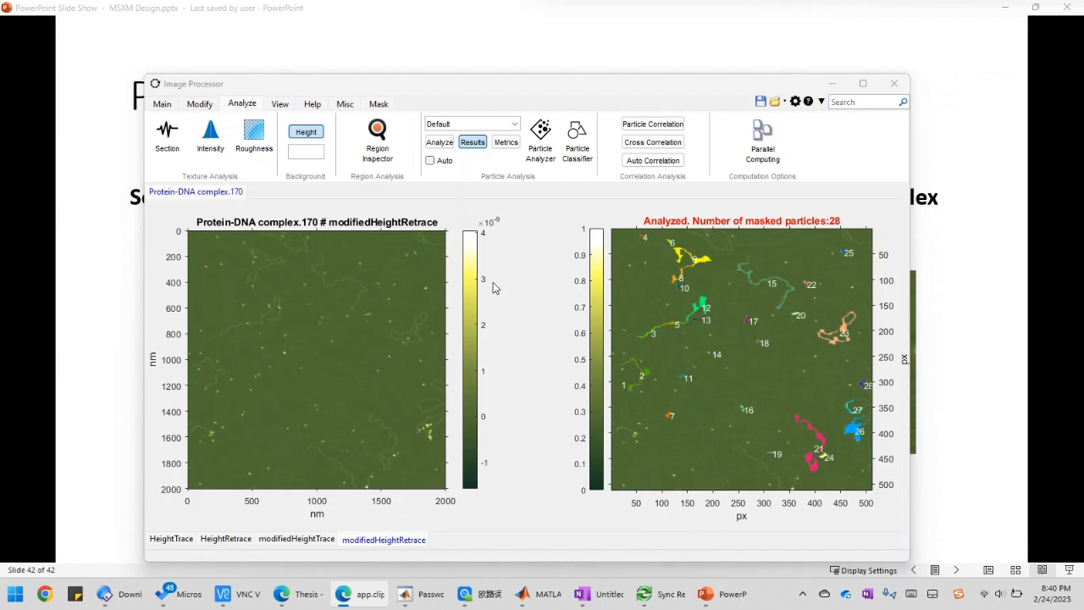
{"action": "left_click", "coordinate": [379, 144]}
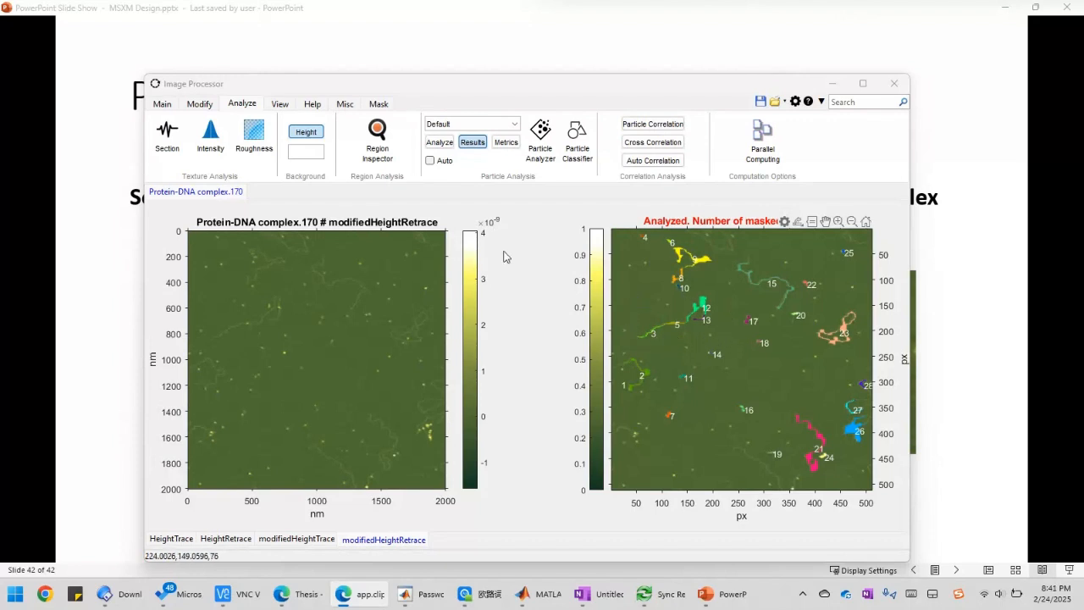
{"action": "left_click", "coordinate": [476, 125]}
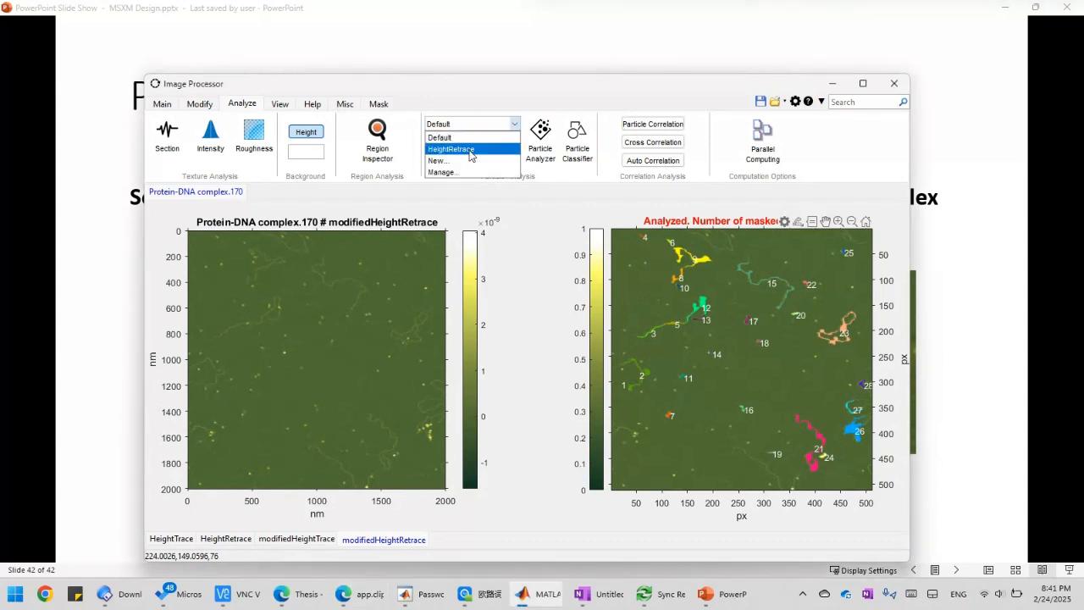
{"action": "left_click", "coordinate": [462, 150]}
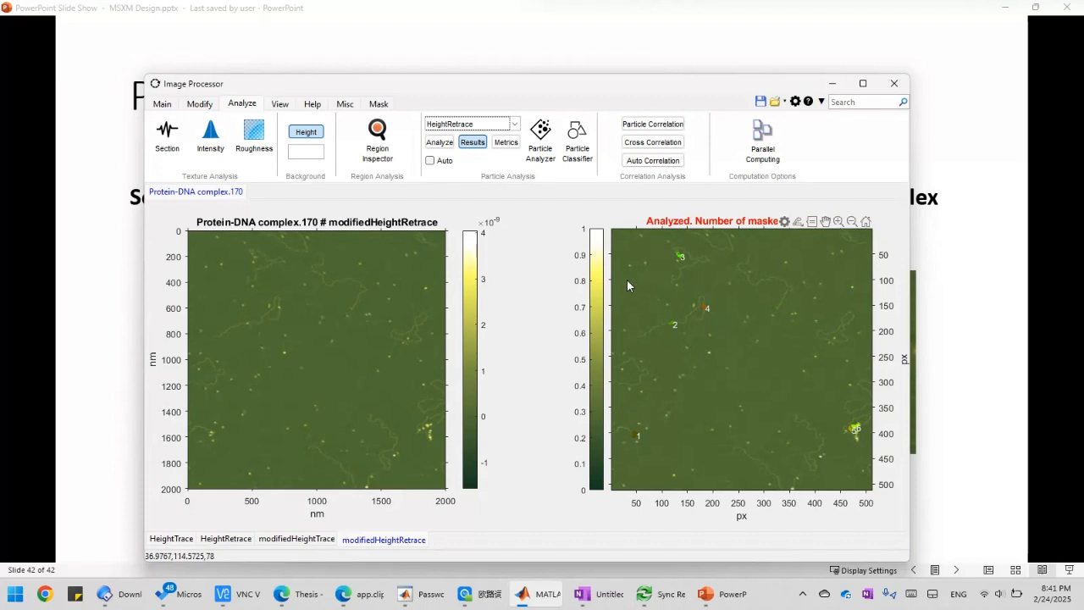
- Zoom the images into a rectangular region about 174 by 127 px around particles 2 and 4
{"action": "left_click_drag", "start_coordinate": [627, 279], "coordinate": [716, 344]}
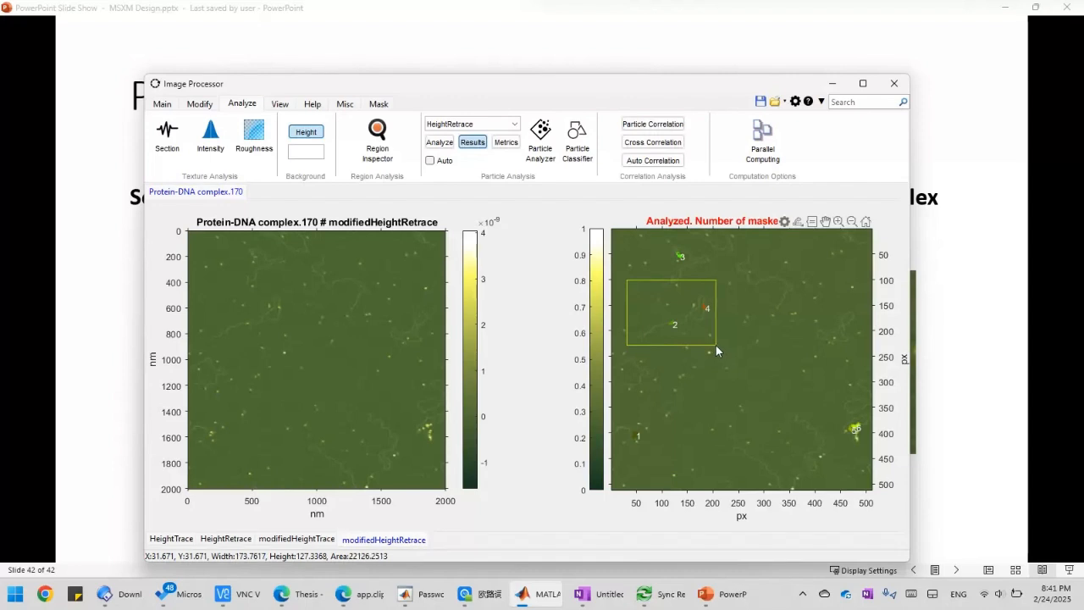
{"action": "right_click", "coordinate": [716, 345]}
{"action": "left_click", "coordinate": [742, 367]}
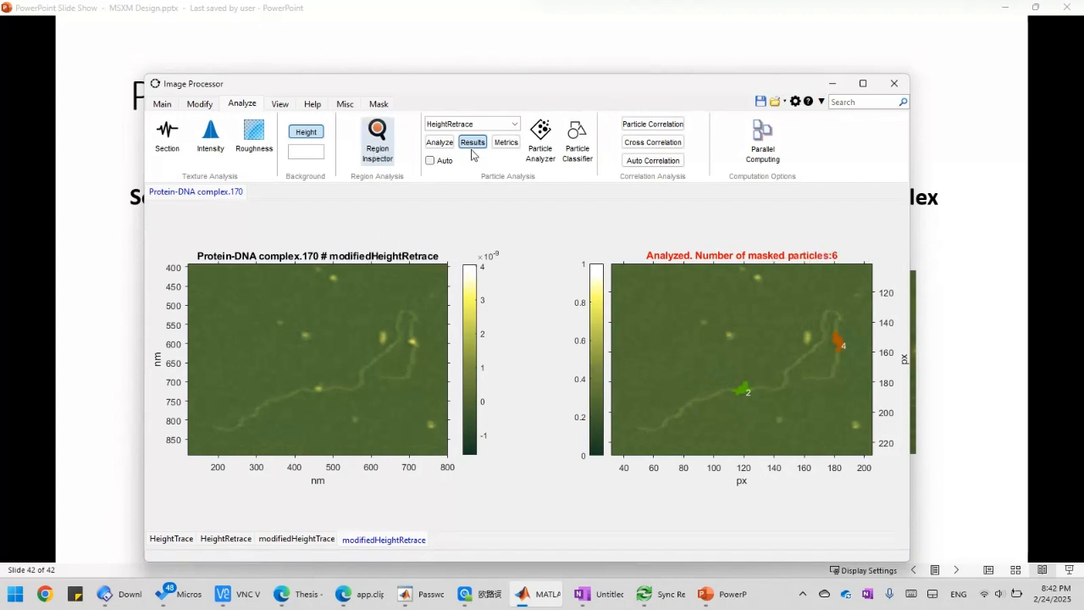
- Switch the particle set to Default and view its masked particles across the whole image
{"action": "left_click", "coordinate": [374, 162]}
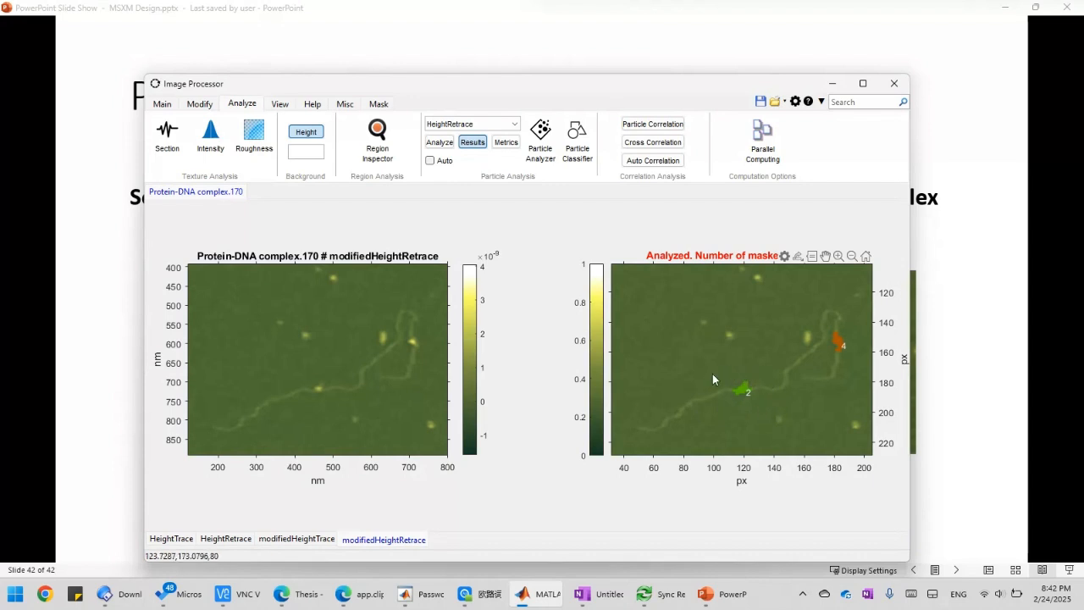
{"action": "left_click", "coordinate": [474, 126]}
{"action": "left_click", "coordinate": [471, 138]}
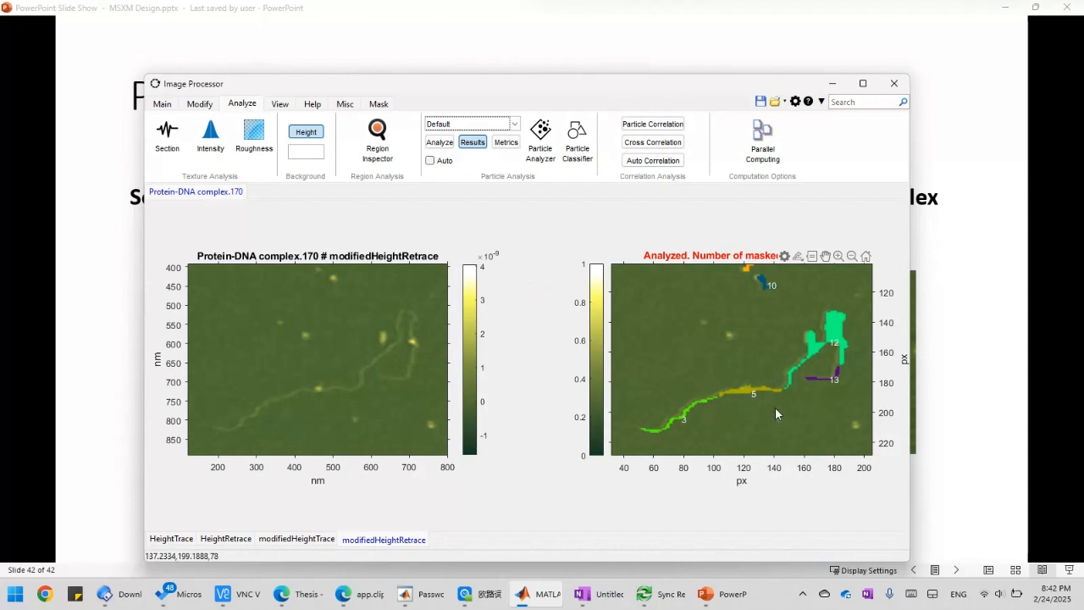
{"action": "scroll", "coordinate": [776, 407], "scroll_direction": "down", "scroll_amount": 4}
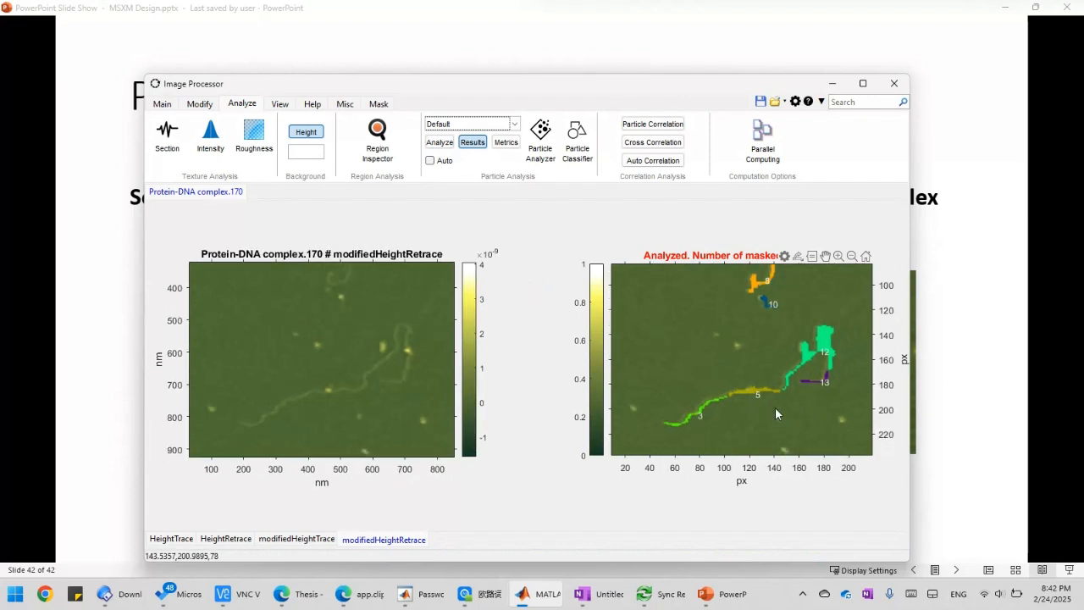
{"action": "scroll", "coordinate": [775, 408], "scroll_direction": "down", "scroll_amount": 4}
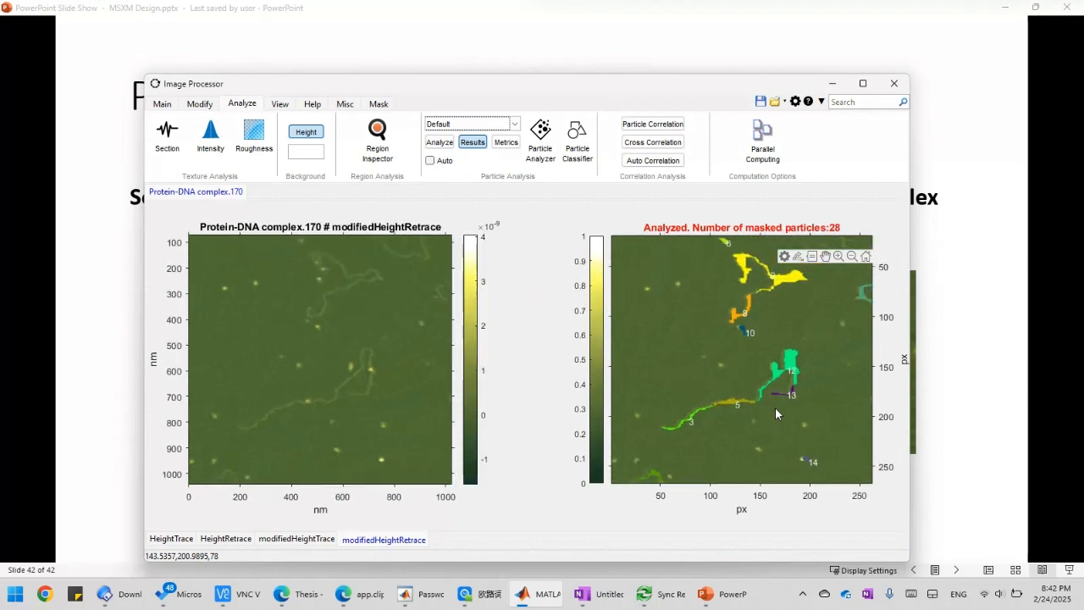
{"action": "scroll", "coordinate": [774, 408], "scroll_direction": "down", "scroll_amount": 4}
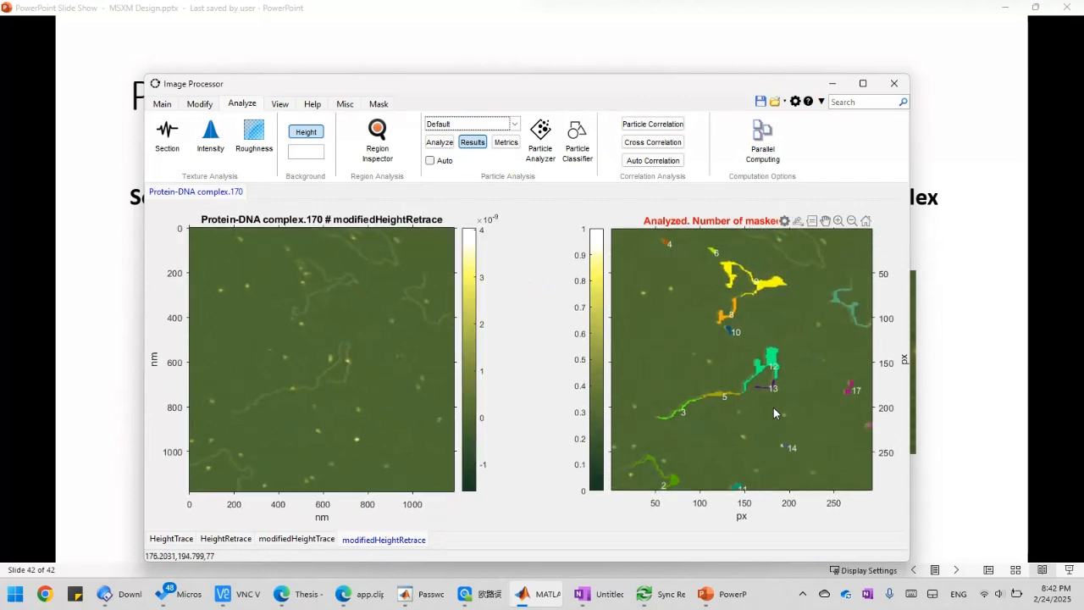
{"action": "scroll", "coordinate": [774, 408], "scroll_direction": "down", "scroll_amount": 4}
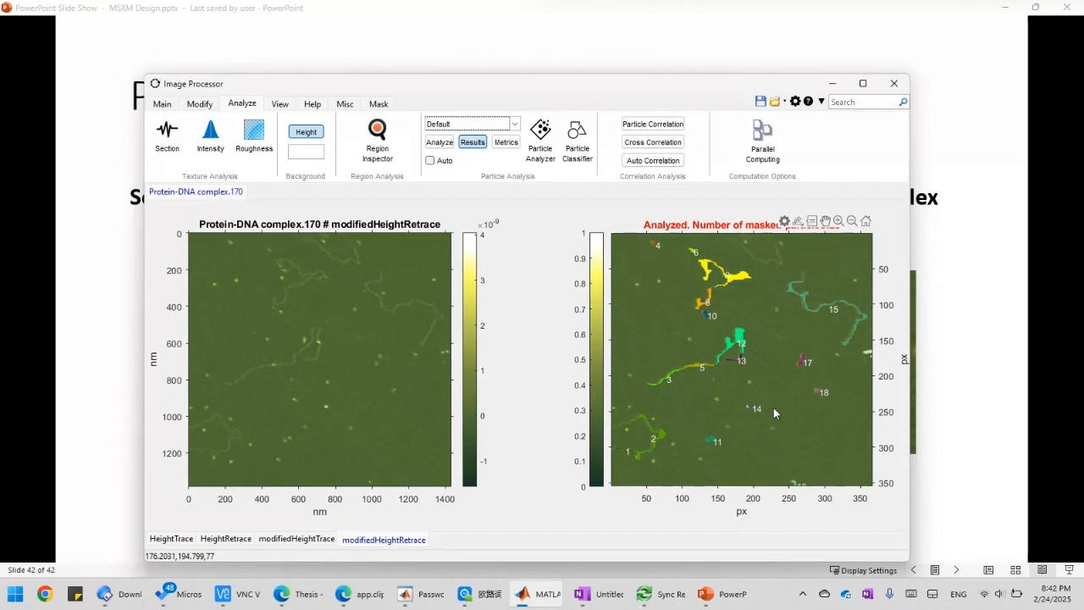
{"action": "scroll", "coordinate": [774, 413], "scroll_direction": "down", "scroll_amount": 3}
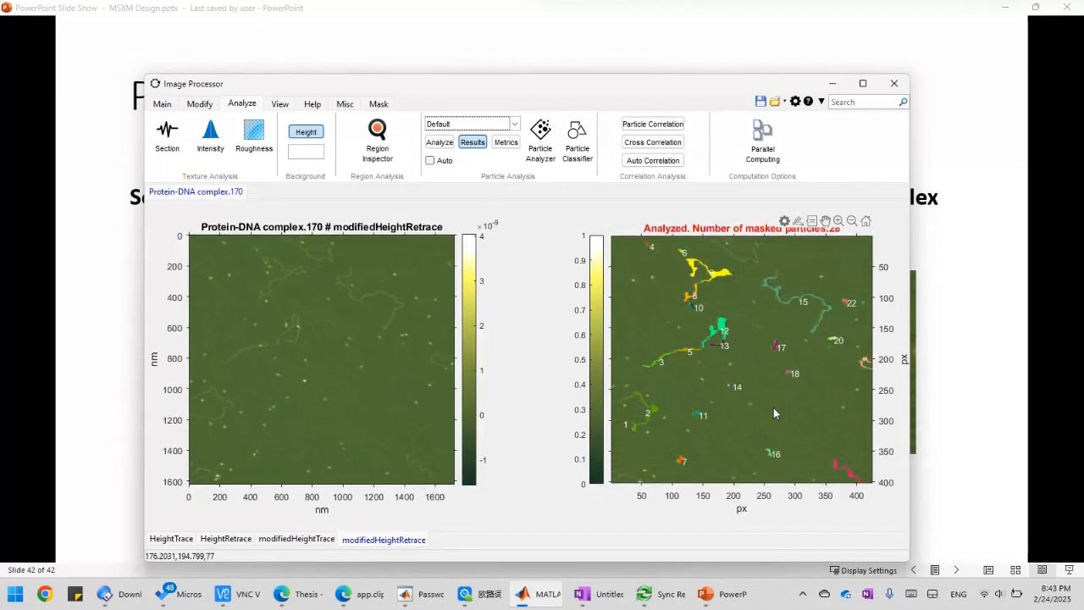
{"action": "scroll", "coordinate": [775, 413], "scroll_direction": "down", "scroll_amount": 4}
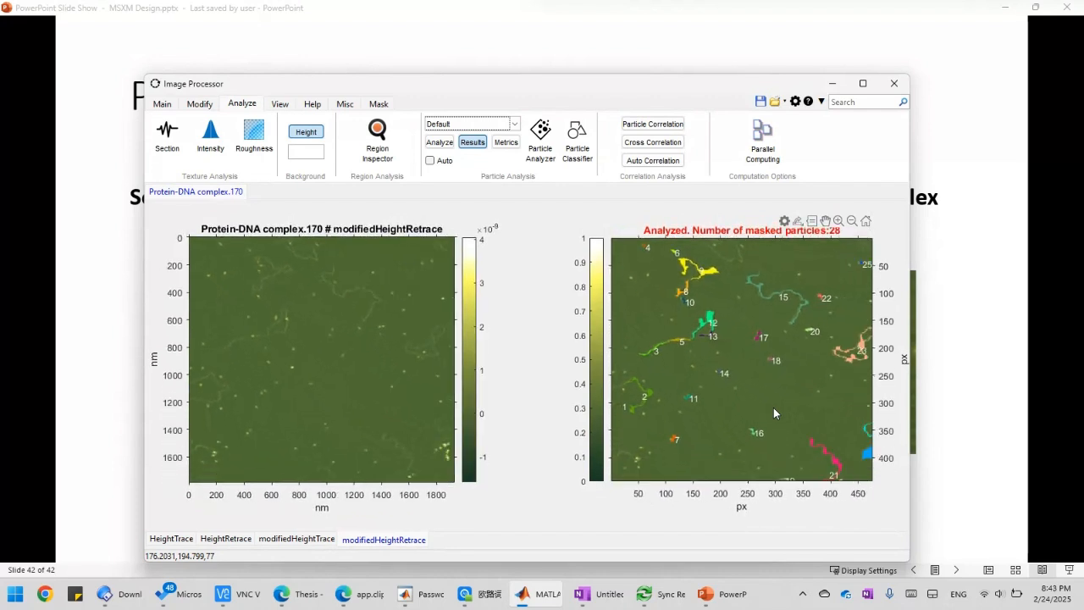
{"action": "scroll", "coordinate": [774, 413], "scroll_direction": "down", "scroll_amount": 1}
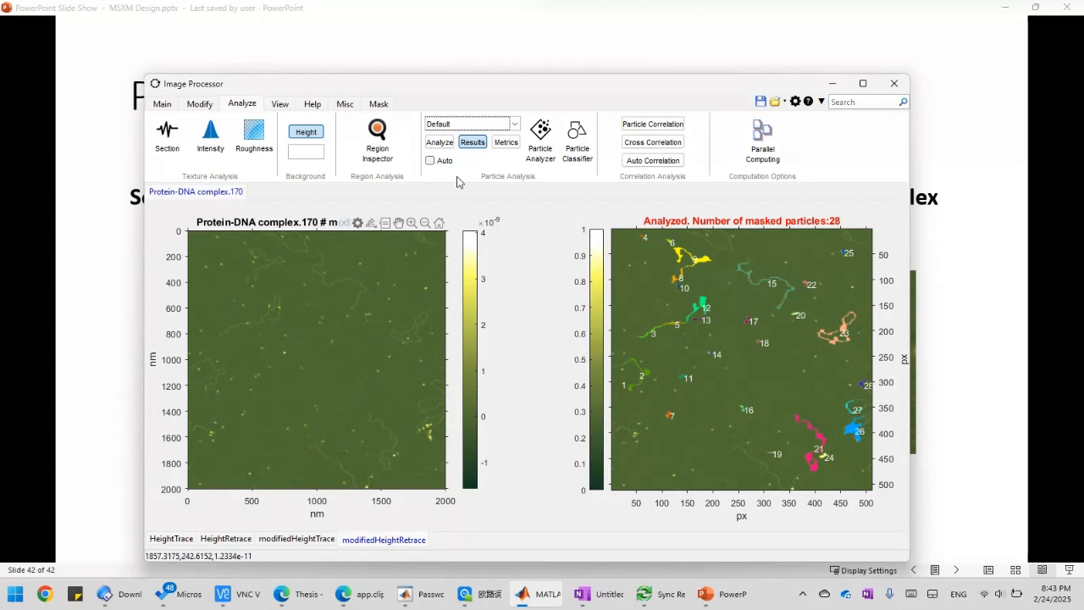
- Delete the particle analysis results of the Default particle set
{"action": "left_click", "coordinate": [467, 144]}
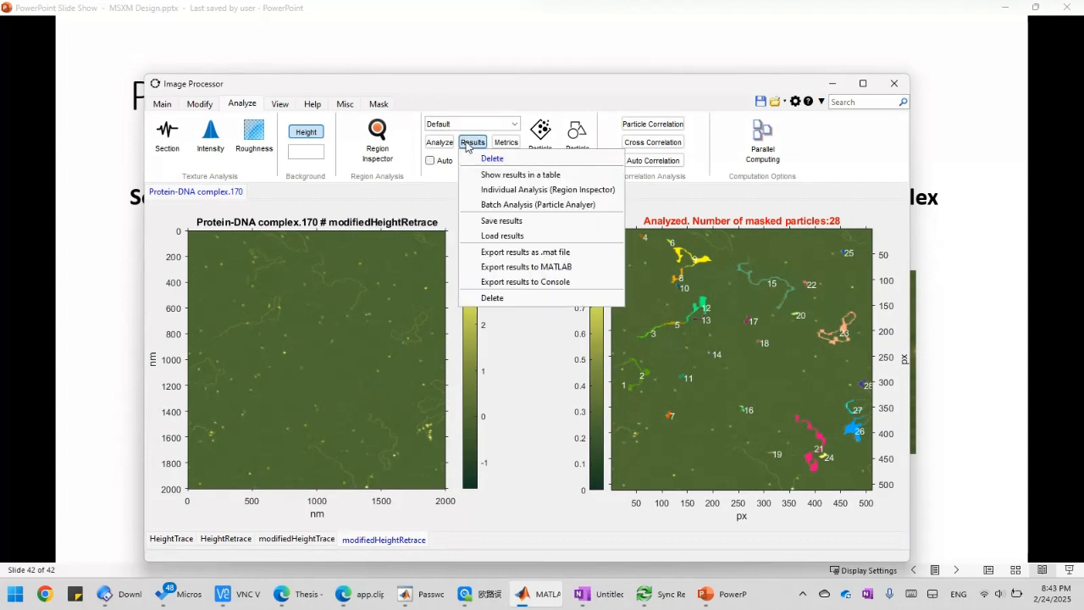
{"action": "left_click", "coordinate": [495, 159]}
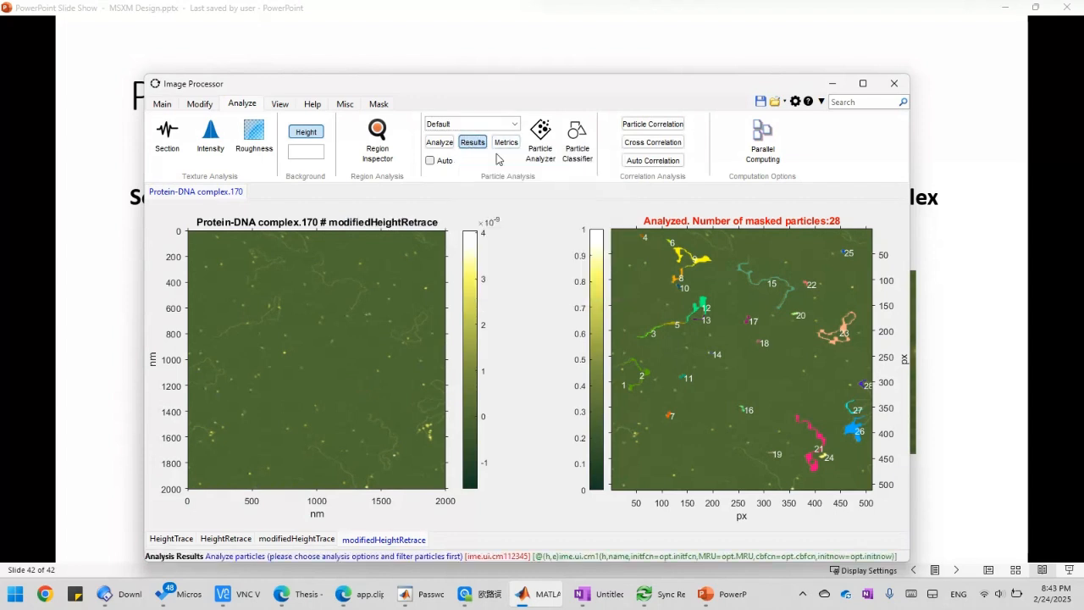
{"action": "left_click", "coordinate": [487, 281]}
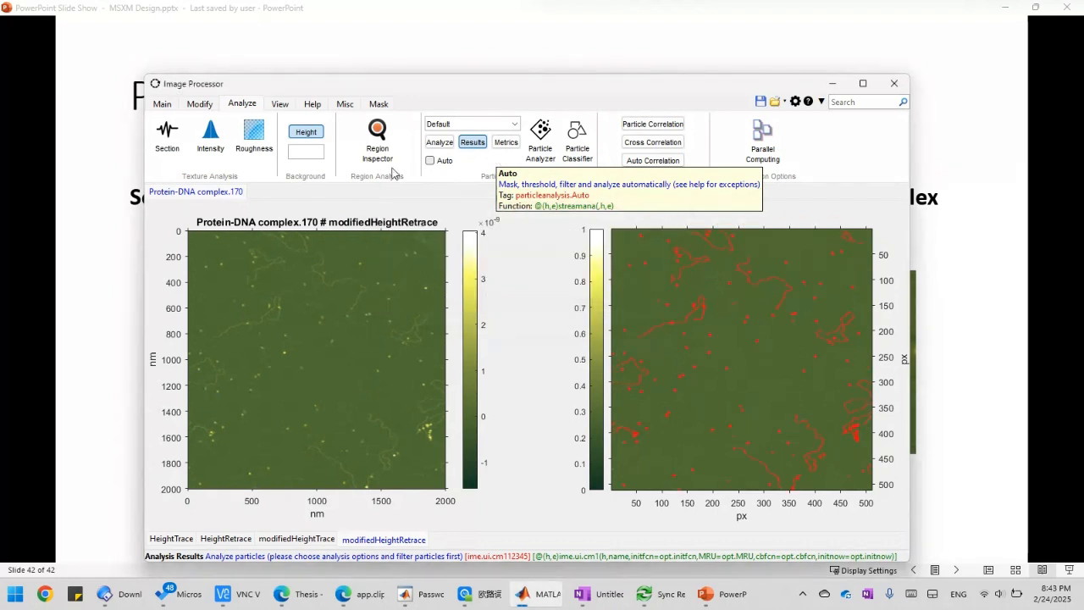
- Add MaxIntensity to the Area mask filter, enable it with a lower limit of 1e-9, and accept the filter settings
{"action": "left_click", "coordinate": [378, 104]}
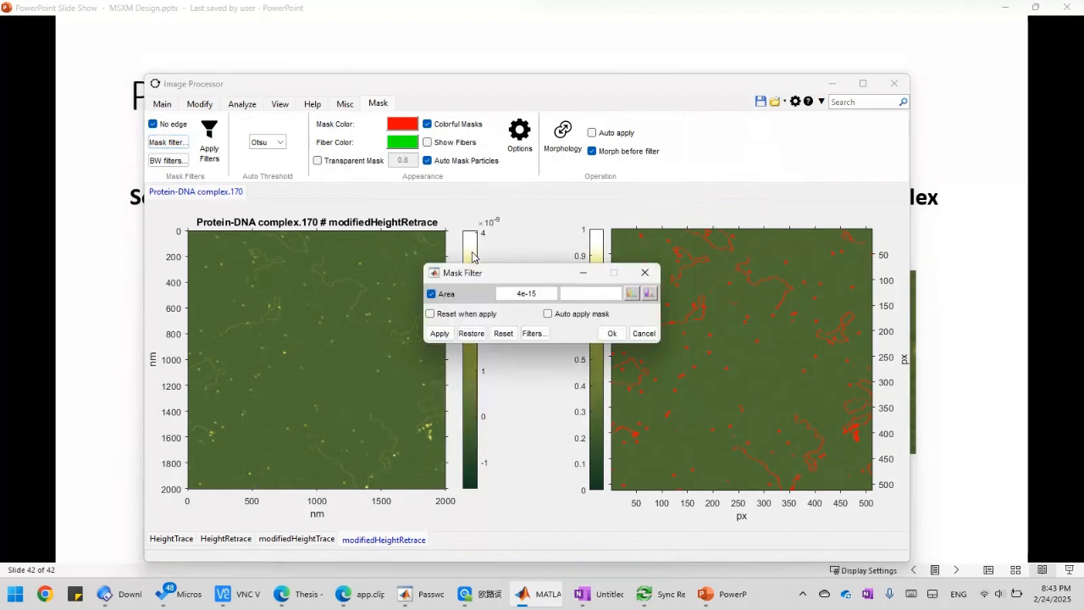
{"action": "left_click", "coordinate": [539, 337]}
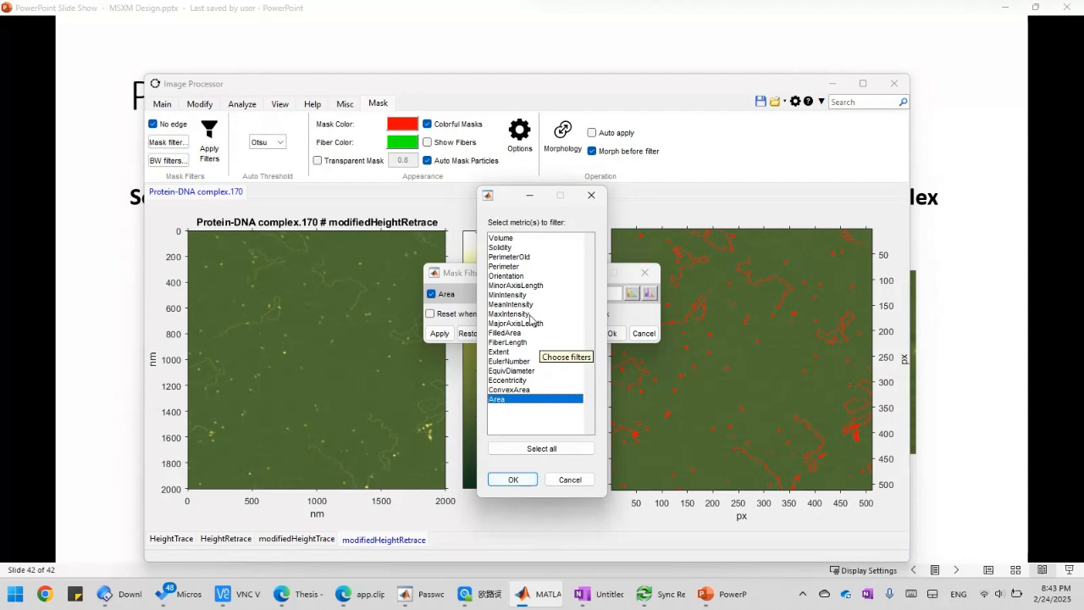
{"action": "left_click", "coordinate": [521, 314], "text": "ctrl"}
{"action": "left_click", "coordinate": [514, 479]}
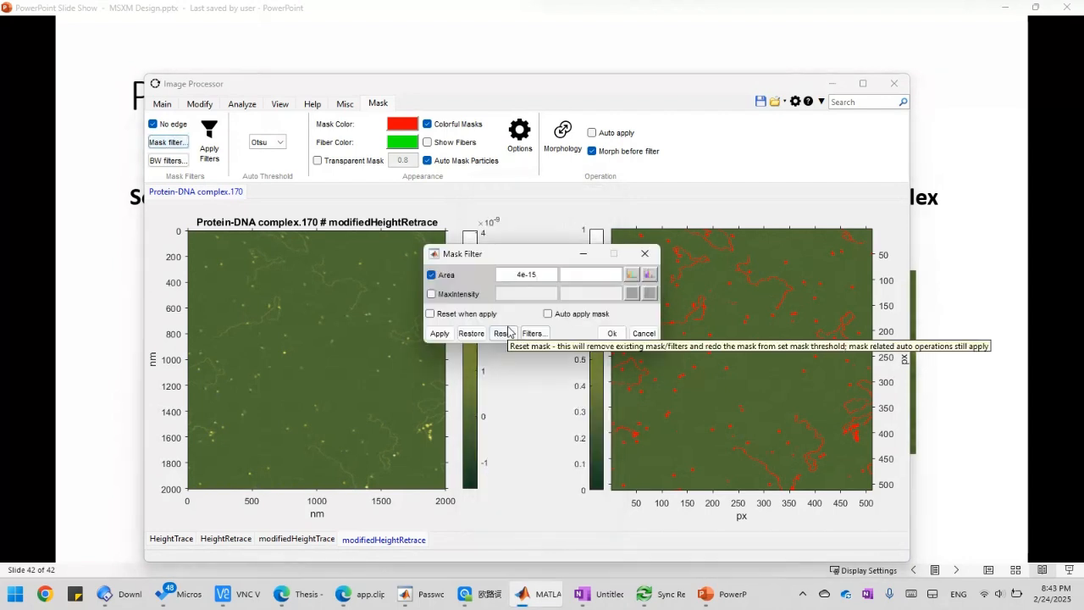
{"action": "left_click", "coordinate": [477, 294]}
{"action": "left_click", "coordinate": [532, 294]}
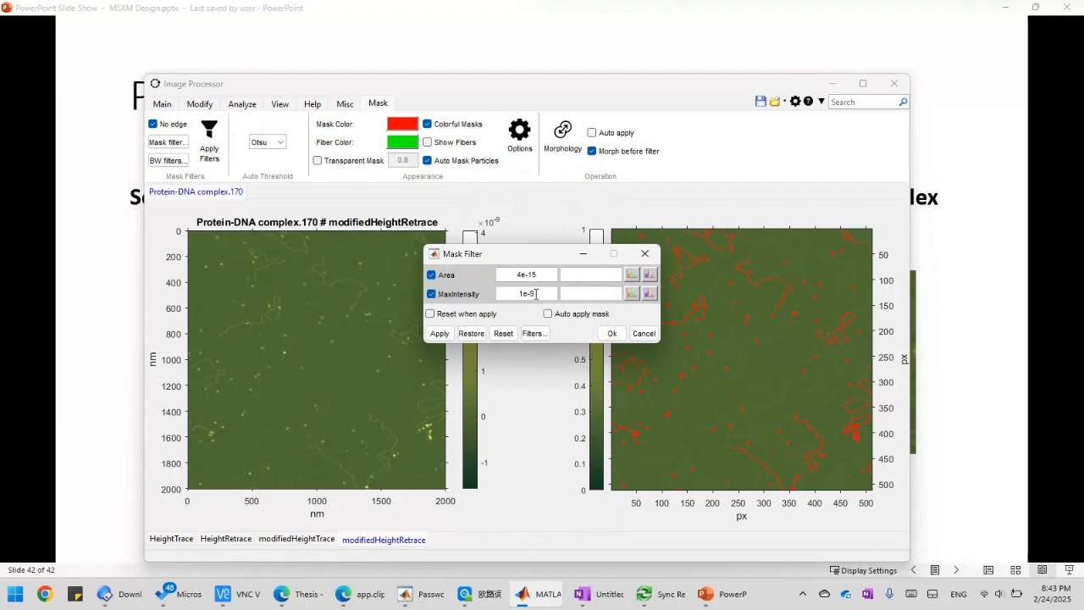
{"action": "left_click_drag", "start_coordinate": [545, 274], "coordinate": [505, 278]}
{"action": "left_click_drag", "start_coordinate": [548, 275], "coordinate": [531, 275]}
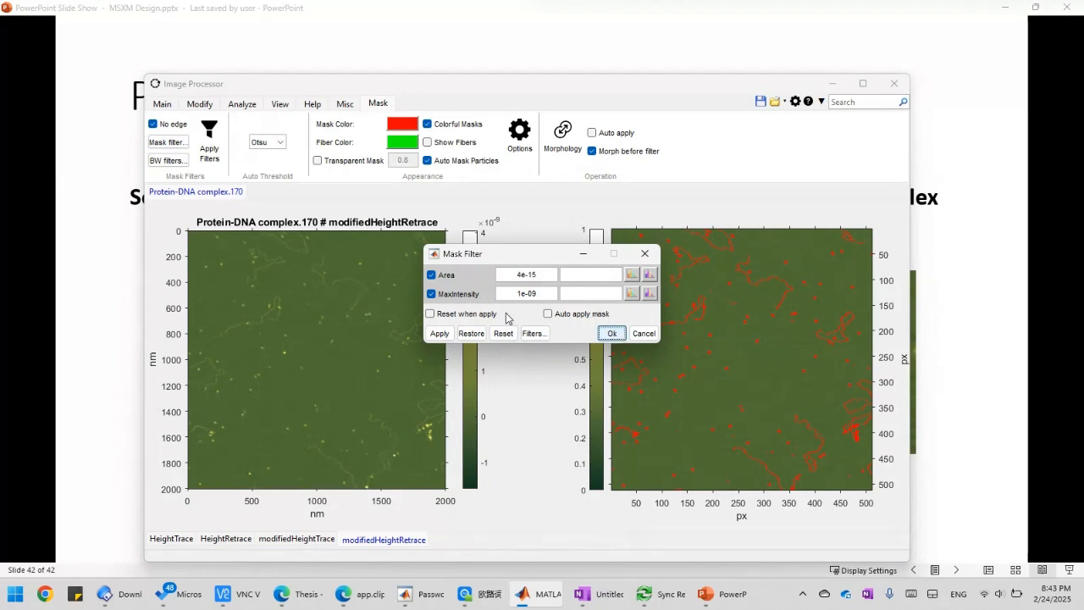
{"action": "left_click", "coordinate": [611, 333]}
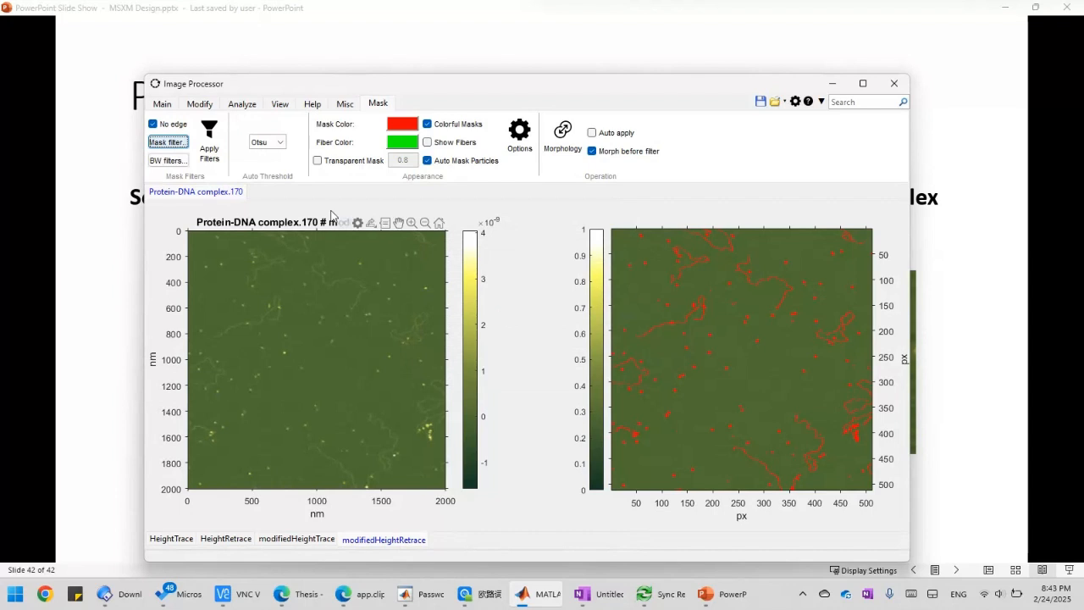
- Apply the mask filters to the modifiedHeightRetrace mask and analyze the remaining particles in the Default set
{"action": "left_click", "coordinate": [207, 142]}
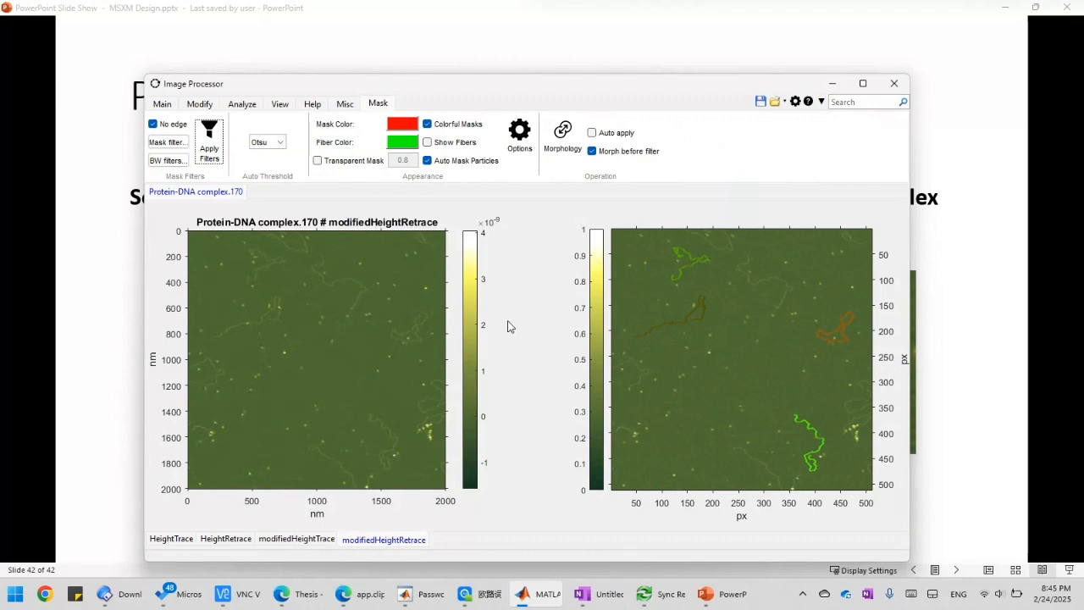
{"action": "left_click", "coordinate": [242, 104]}
{"action": "left_click", "coordinate": [439, 142]}
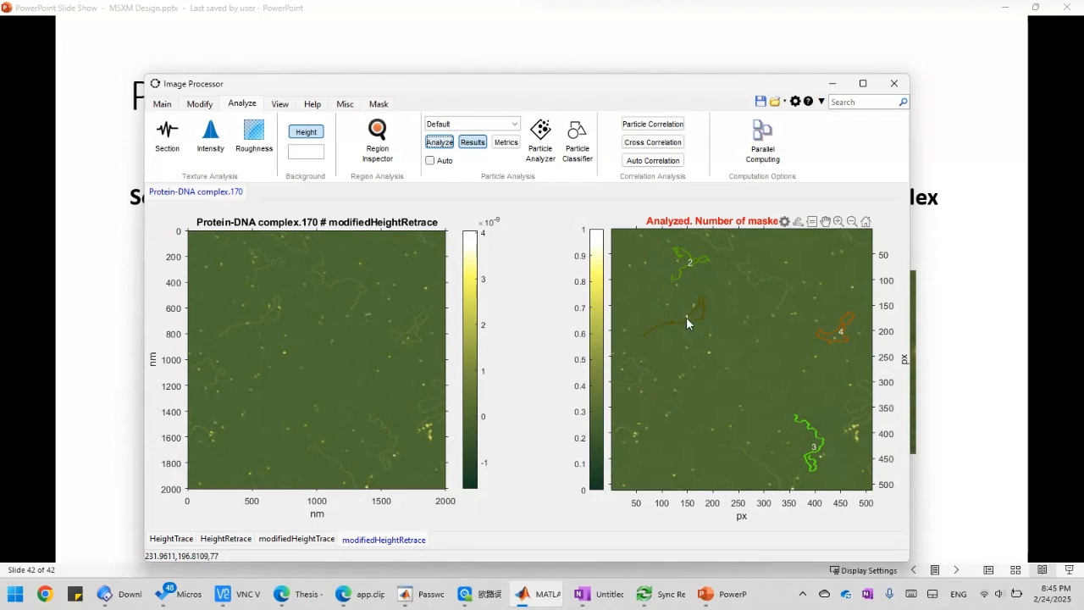
- Inspect particle 1 in the Region Inspector, select its DNA strand, and record the peaks of its height profile with find_peaks
{"action": "left_click", "coordinate": [378, 136]}
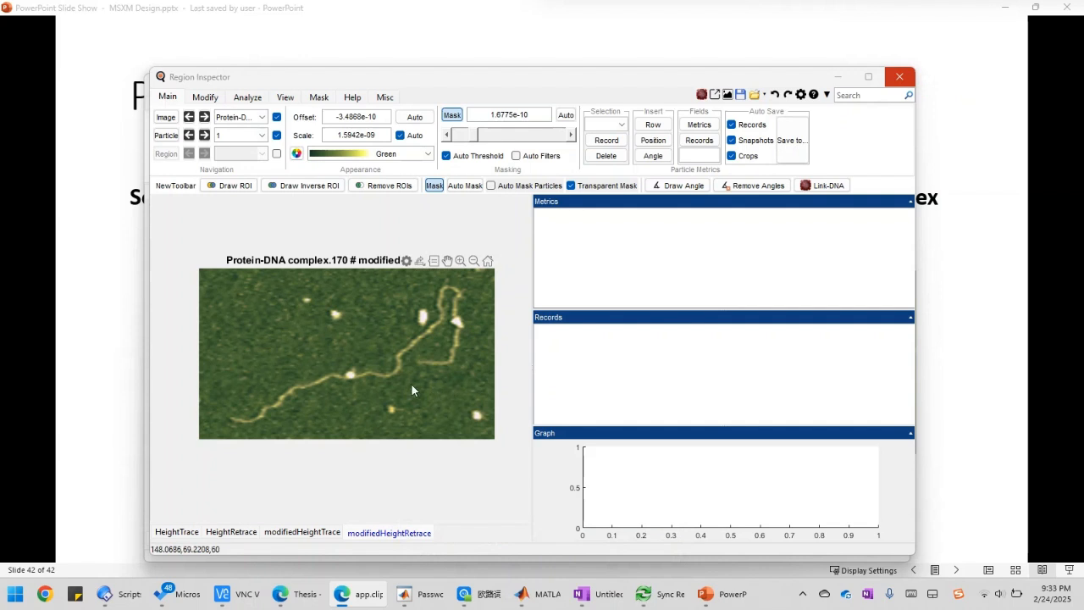
{"action": "left_click", "coordinate": [454, 322]}
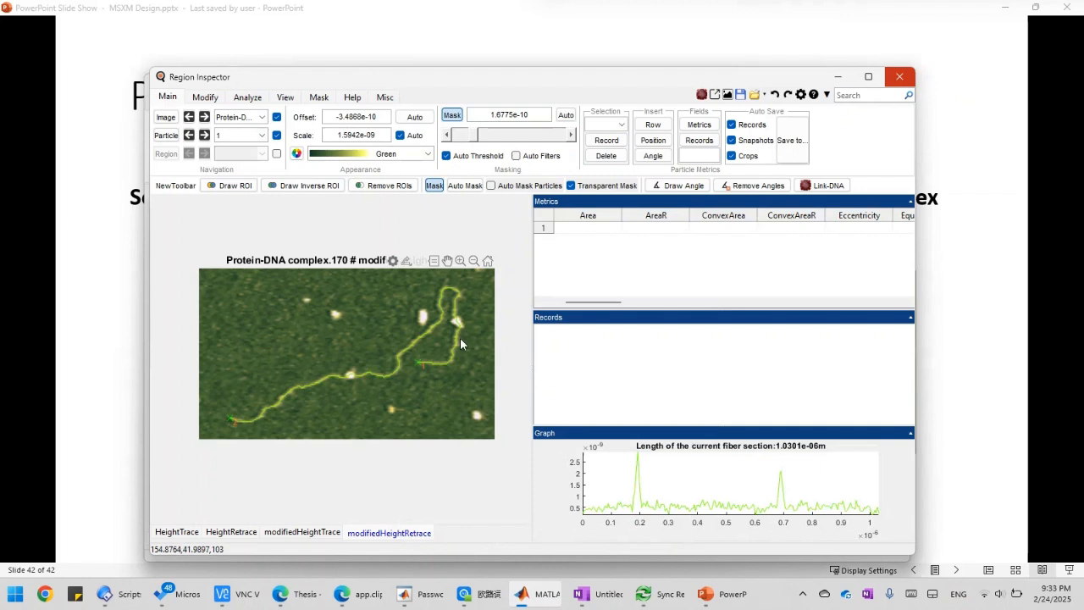
{"action": "right_click", "coordinate": [691, 483]}
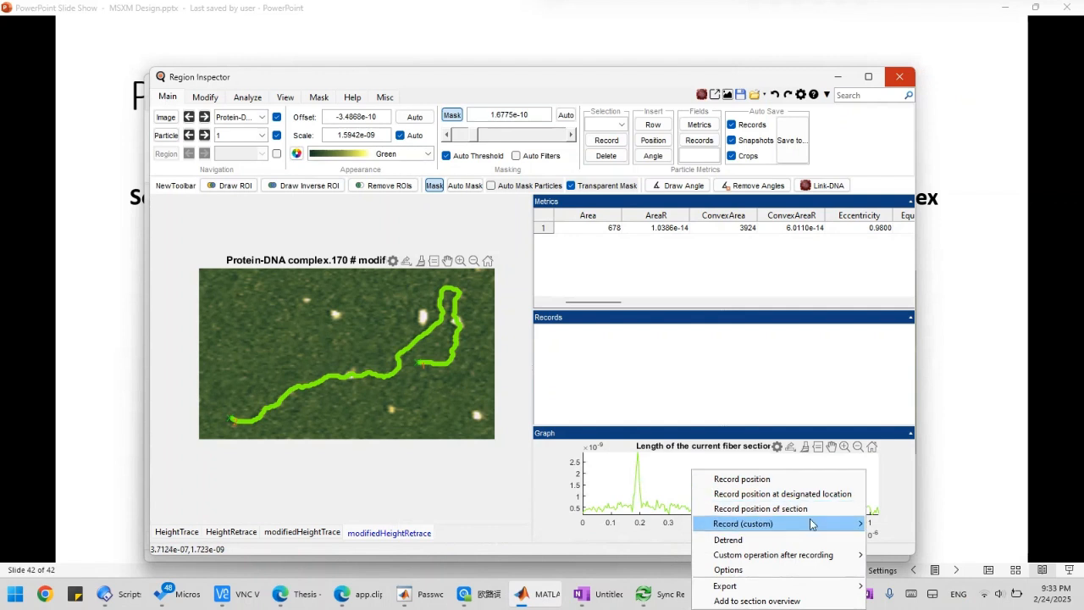
{"action": "mouse_move", "coordinate": [812, 525]}
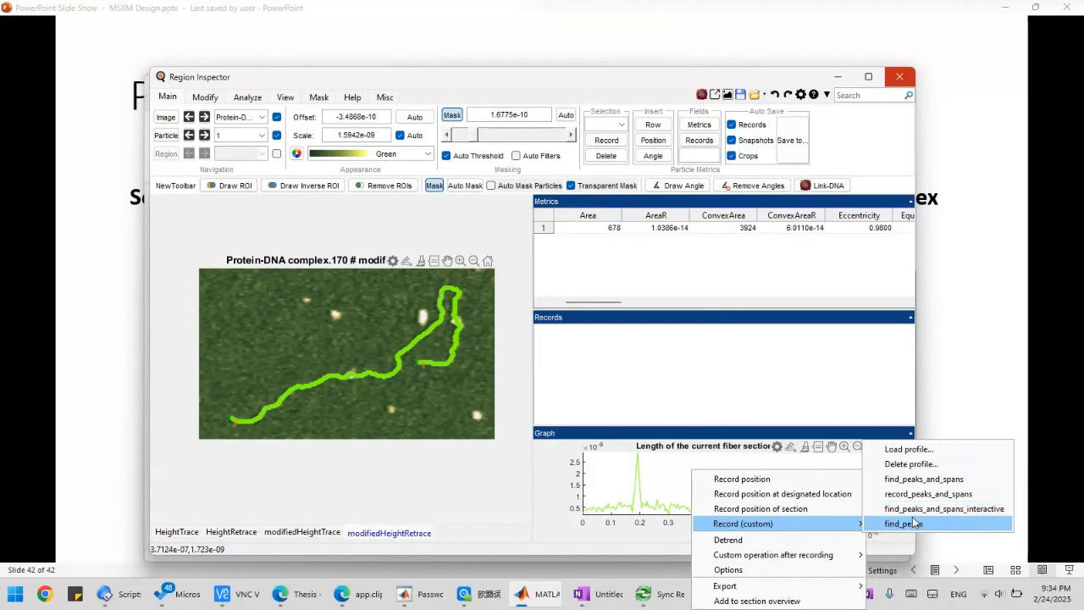
{"action": "left_click", "coordinate": [935, 525]}
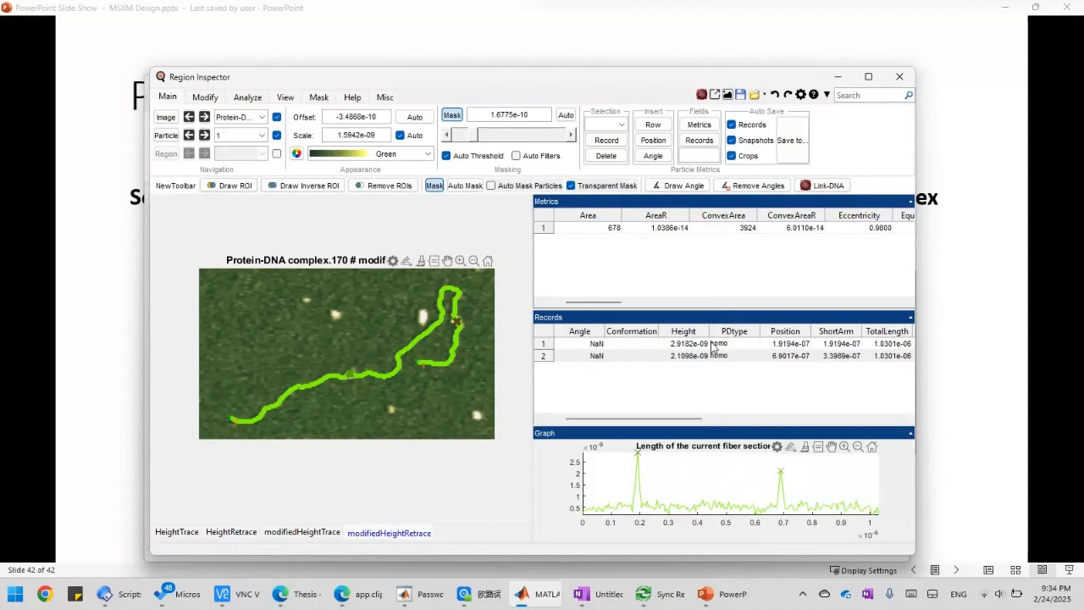
- Clear the DNA strand's mask selection in the image
{"action": "double_click", "coordinate": [638, 344]}
{"action": "left_click", "coordinate": [479, 373]}
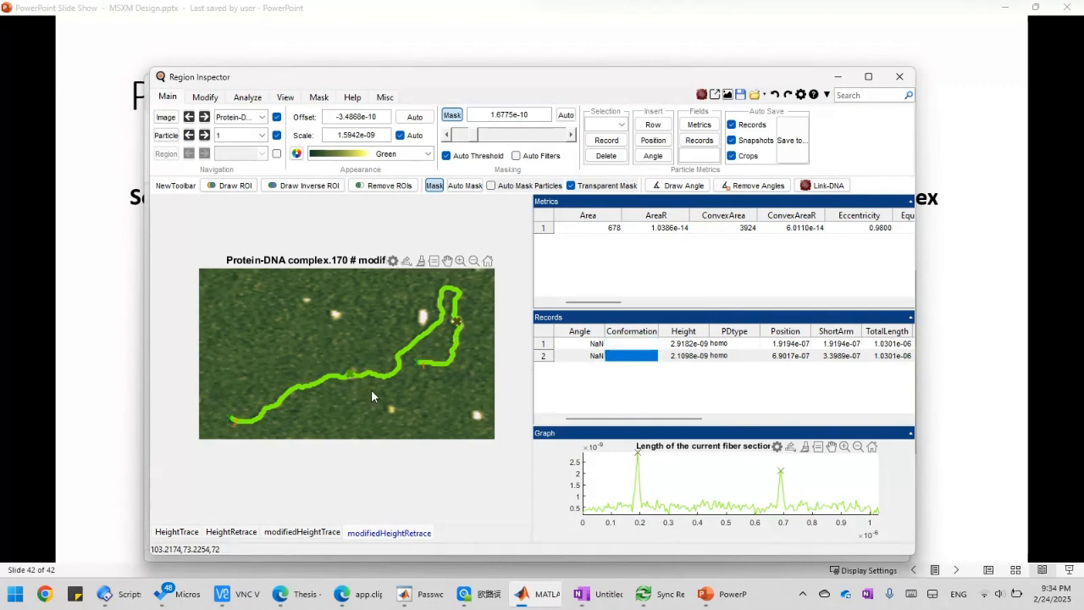
{"action": "left_click", "coordinate": [441, 400]}
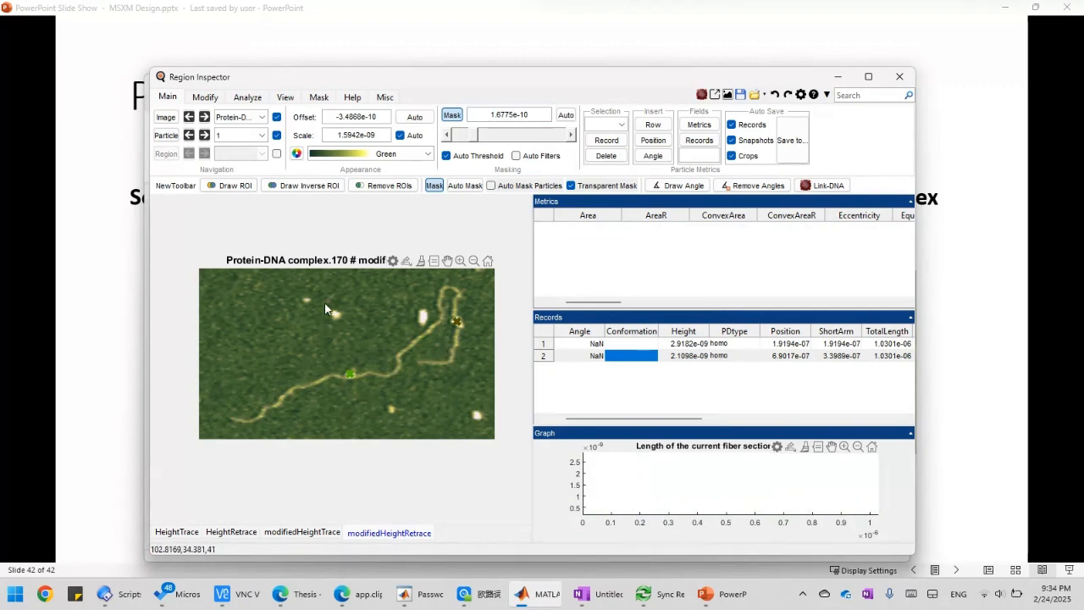
- Draw freehand mask ROIs around the two marked protein peaks on the DNA strand
{"action": "scroll", "coordinate": [418, 321], "scroll_direction": "up", "scroll_amount": 3}
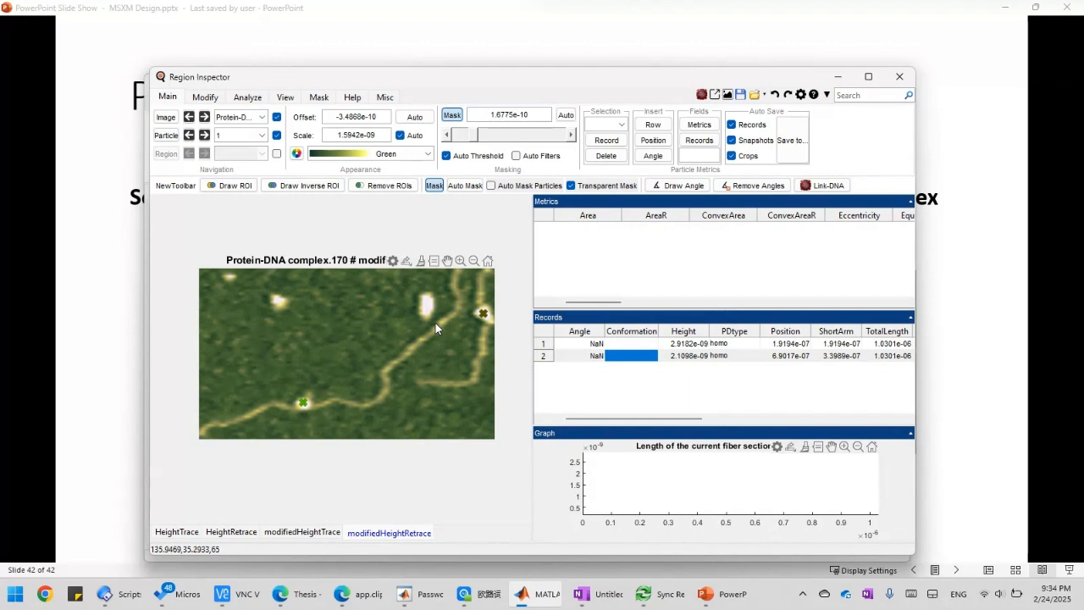
{"action": "scroll", "coordinate": [449, 326], "scroll_direction": "down", "scroll_amount": 1}
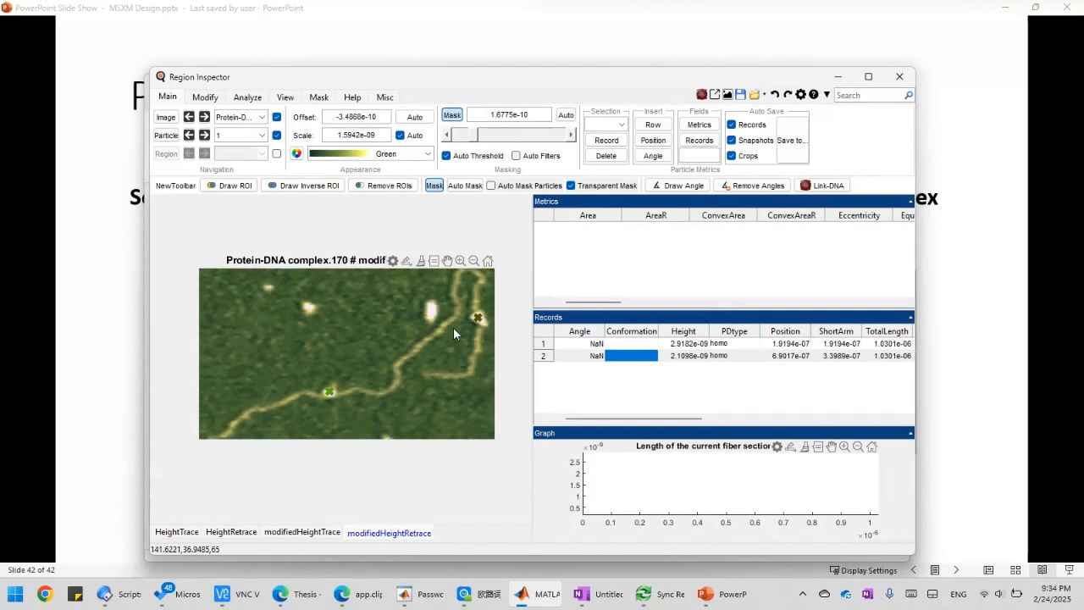
{"action": "left_click", "coordinate": [242, 190]}
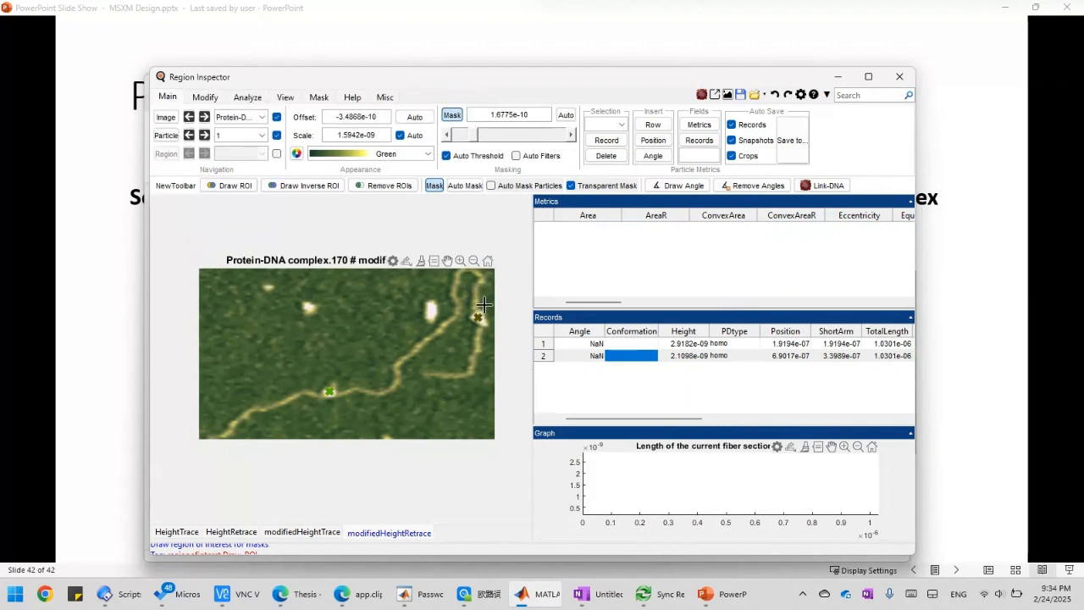
{"action": "mouse_move", "coordinate": [484, 303]}
{"action": "left_mouse_down"}
{"action": "mouse_move", "coordinate": [468, 317]}
{"action": "mouse_move", "coordinate": [481, 332]}
{"action": "mouse_move", "coordinate": [483, 306]}
{"action": "left_mouse_up"}
{"action": "left_click", "coordinate": [241, 187]}
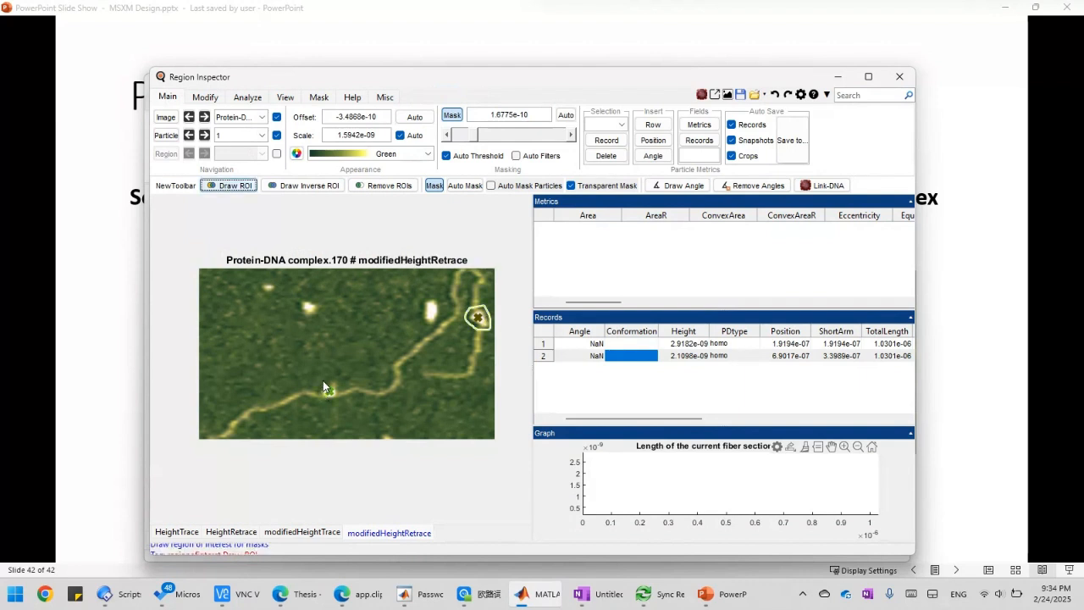
{"action": "mouse_move", "coordinate": [324, 381]}
{"action": "left_mouse_down"}
{"action": "mouse_move", "coordinate": [325, 405]}
{"action": "mouse_move", "coordinate": [335, 404]}
{"action": "mouse_move", "coordinate": [340, 392]}
{"action": "mouse_move", "coordinate": [327, 382]}
{"action": "left_mouse_up"}
- Record all parameters of the protein inside the upper-right ROI into record 1
{"action": "left_click", "coordinate": [597, 343]}
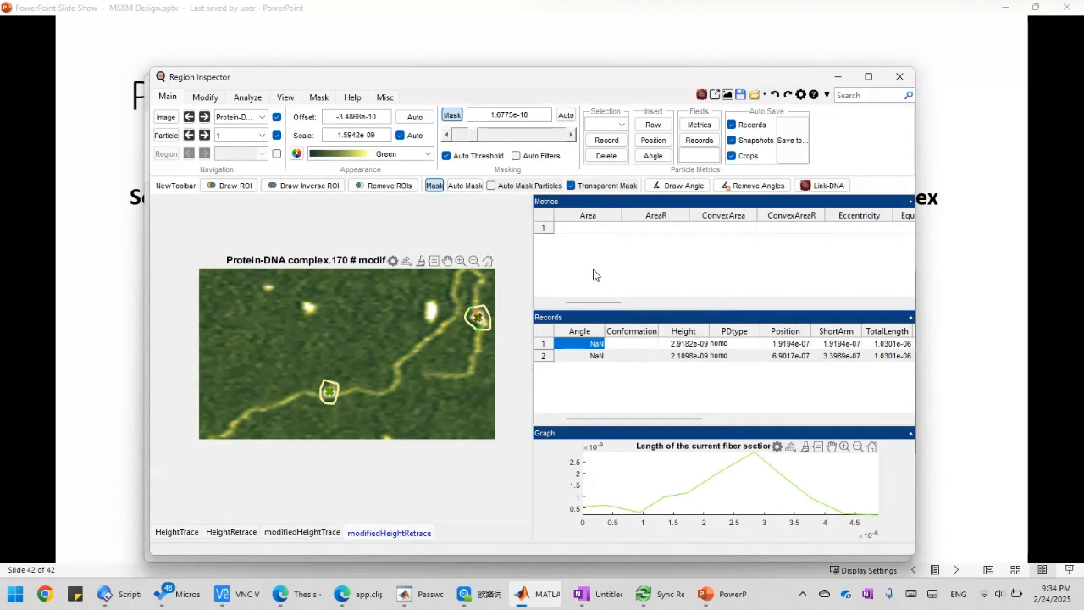
{"action": "right_click", "coordinate": [594, 276]}
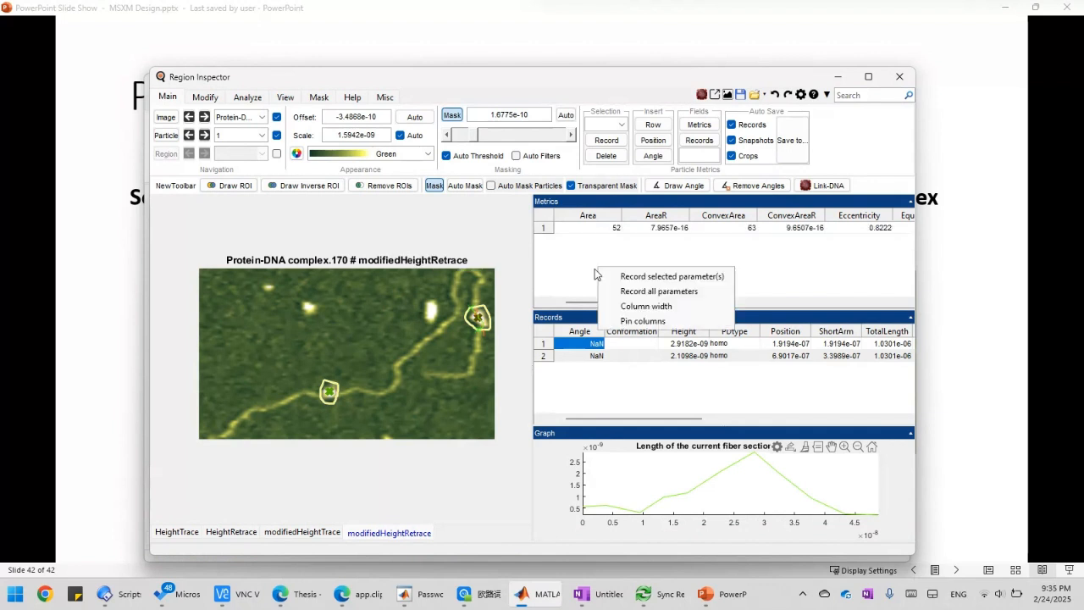
{"action": "left_click", "coordinate": [631, 291]}
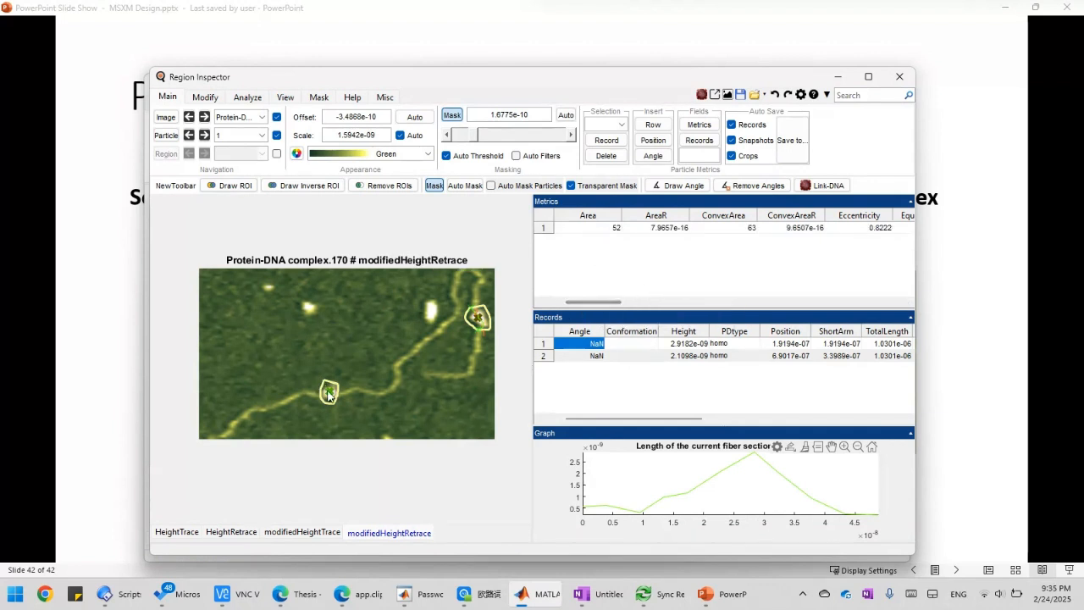
- Record all parameters of the protein inside the lower ROI into record 2
{"action": "double_click", "coordinate": [582, 356]}
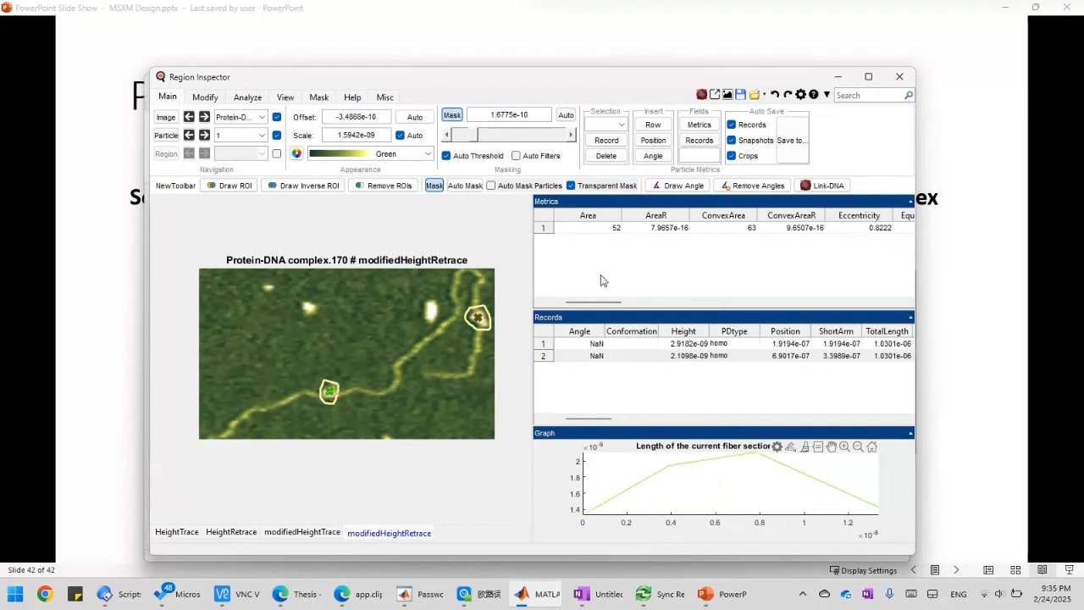
{"action": "right_click", "coordinate": [600, 275]}
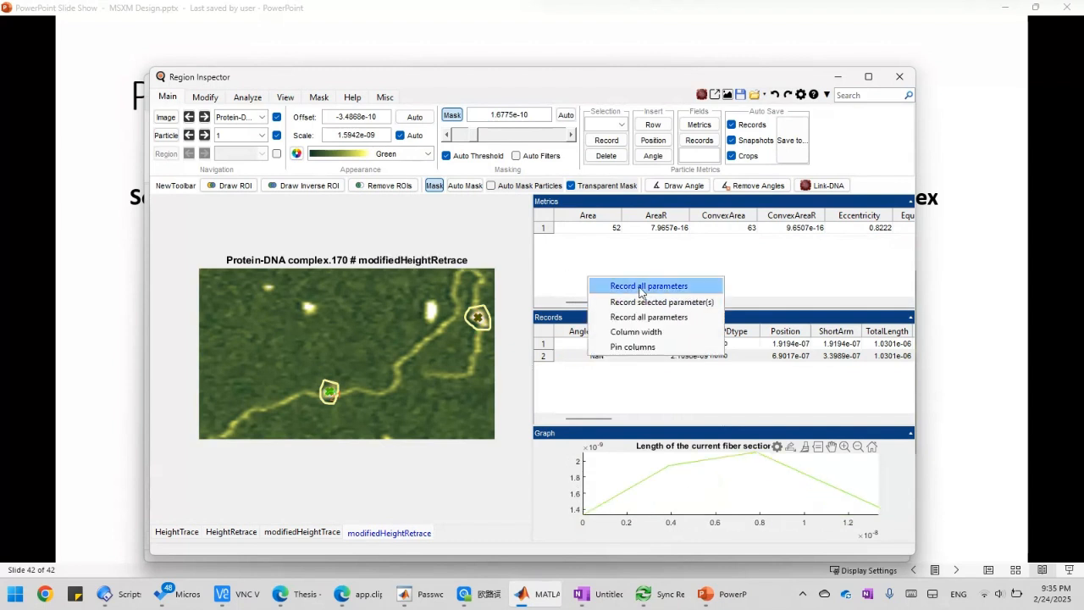
{"action": "left_click", "coordinate": [641, 287]}
{"action": "left_click_drag", "start_coordinate": [675, 420], "coordinate": [573, 428]}
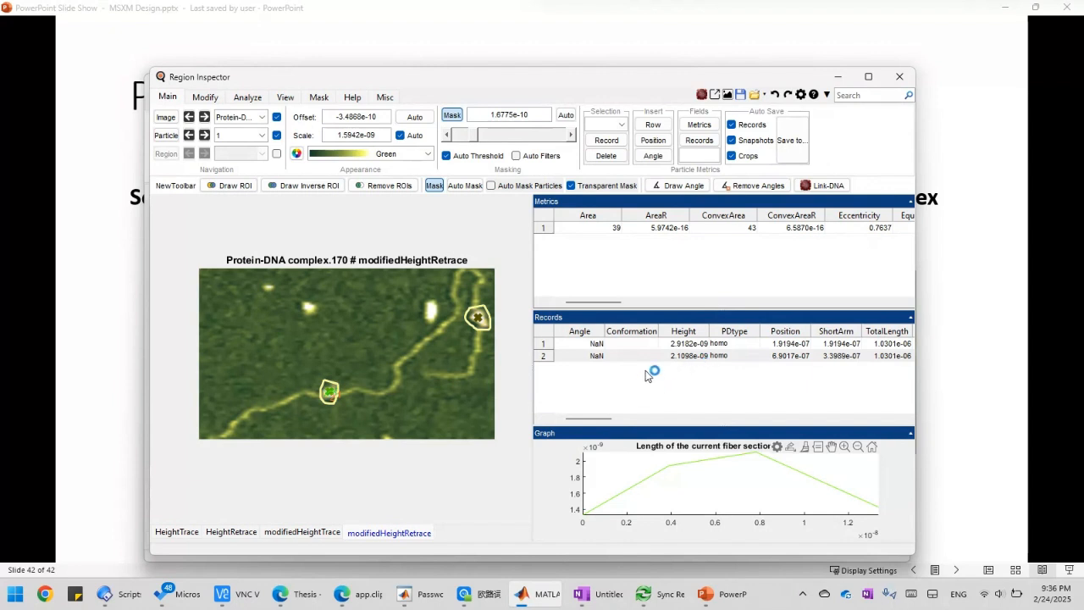
- Remove the drawn ROIs and keep only an area about 13 by 14 px around the upper-right protein masked, shown with a non-transparent mask
{"action": "left_click", "coordinate": [386, 185]}
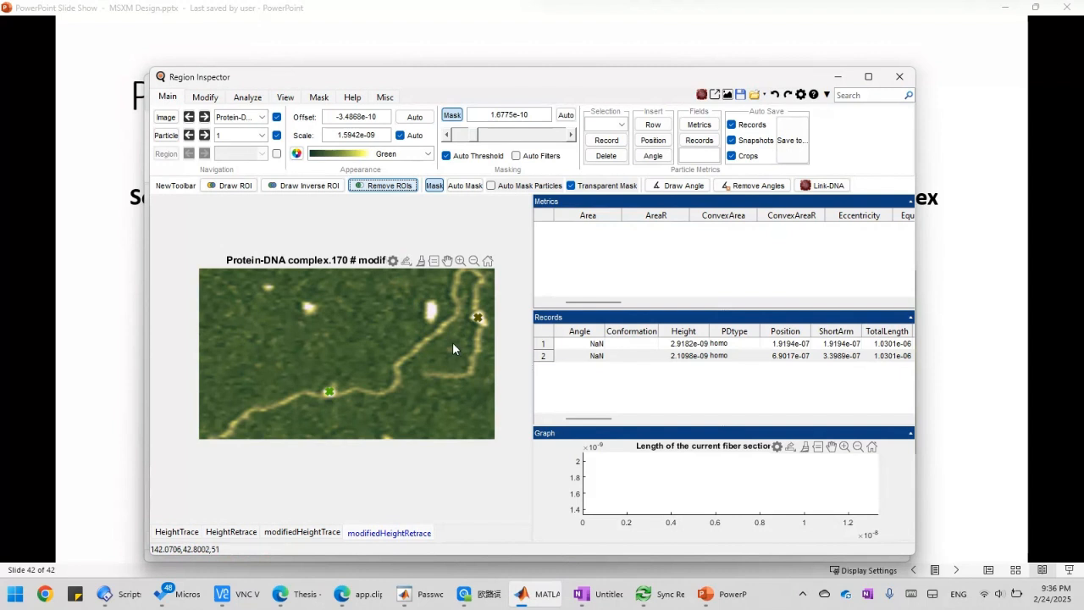
{"action": "scroll", "coordinate": [452, 347], "scroll_direction": "down", "scroll_amount": 1}
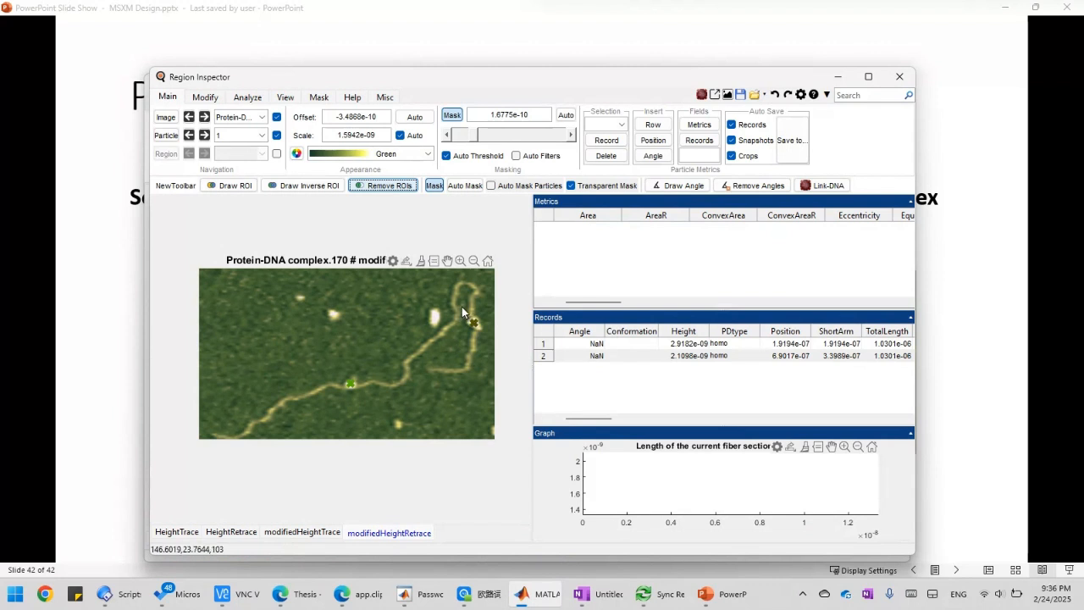
{"action": "left_click_drag", "start_coordinate": [460, 310], "coordinate": [486, 335]}
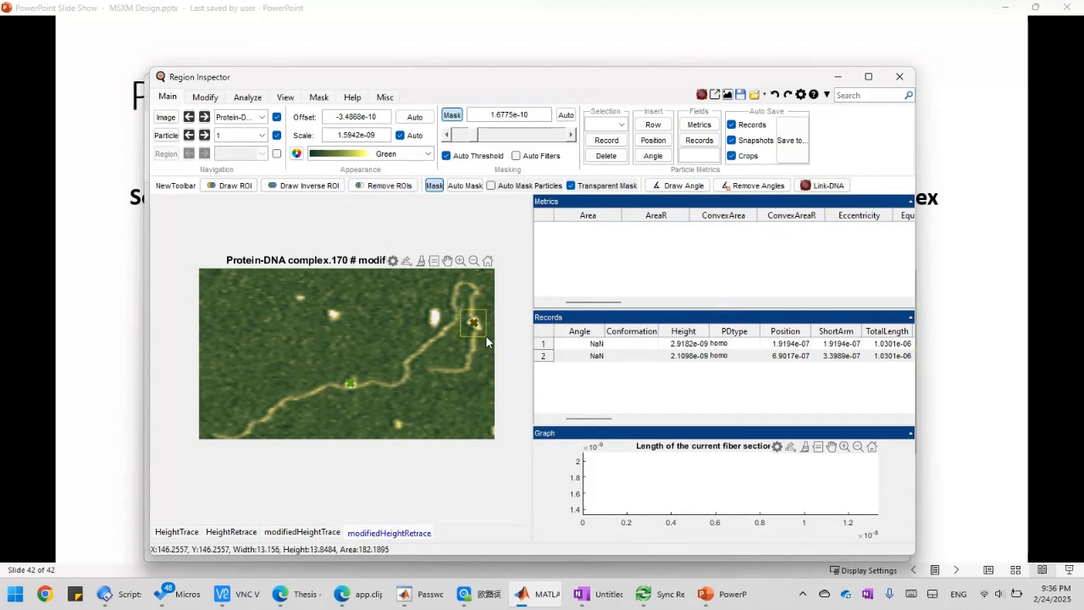
{"action": "right_click", "coordinate": [488, 338]}
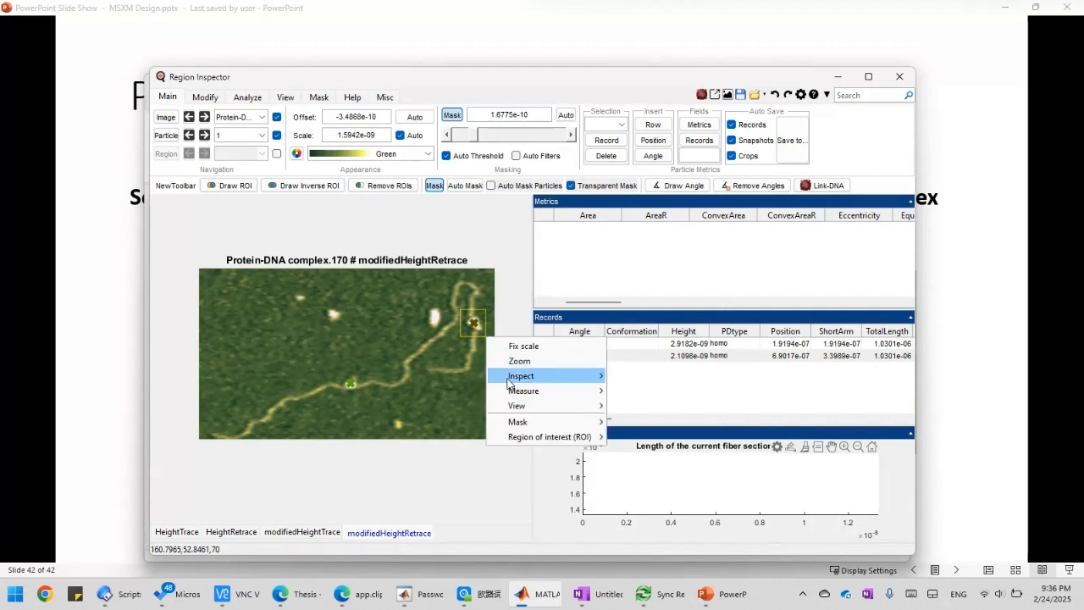
{"action": "mouse_move", "coordinate": [573, 421]}
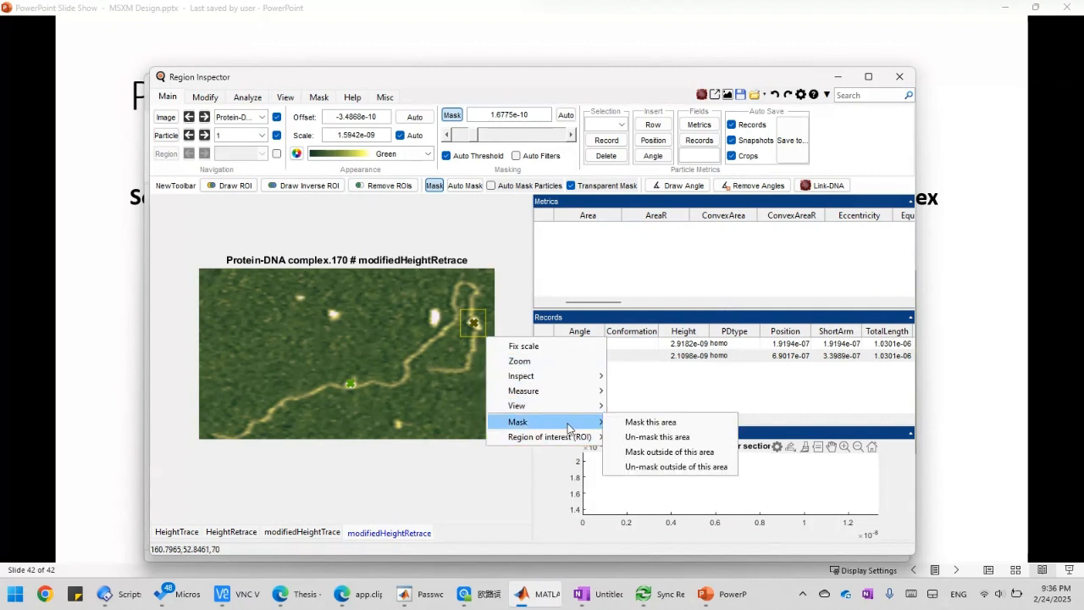
{"action": "left_click", "coordinate": [684, 466]}
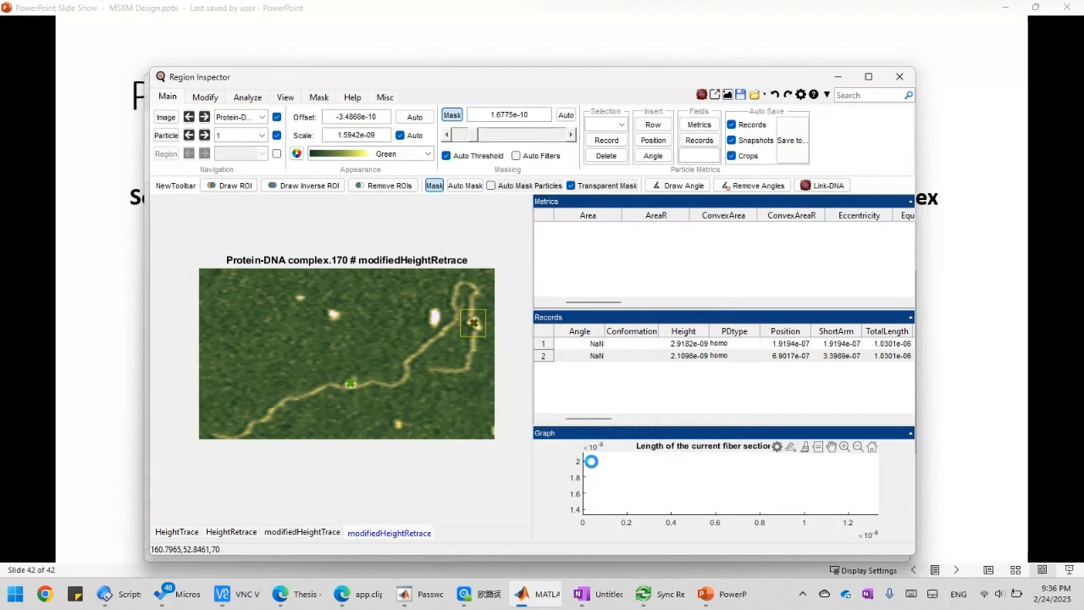
{"action": "left_click", "coordinate": [587, 192]}
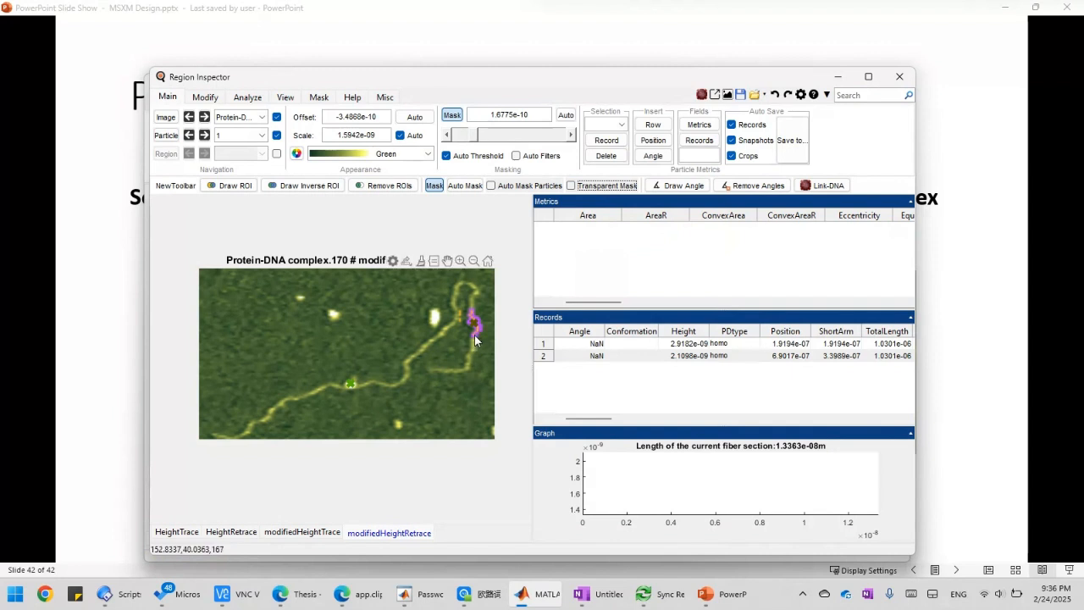
- Select record 1 and create a new particle set named PD_complex for the masked upper-right protein
{"action": "double_click", "coordinate": [631, 345]}
{"action": "left_click", "coordinate": [618, 386]}
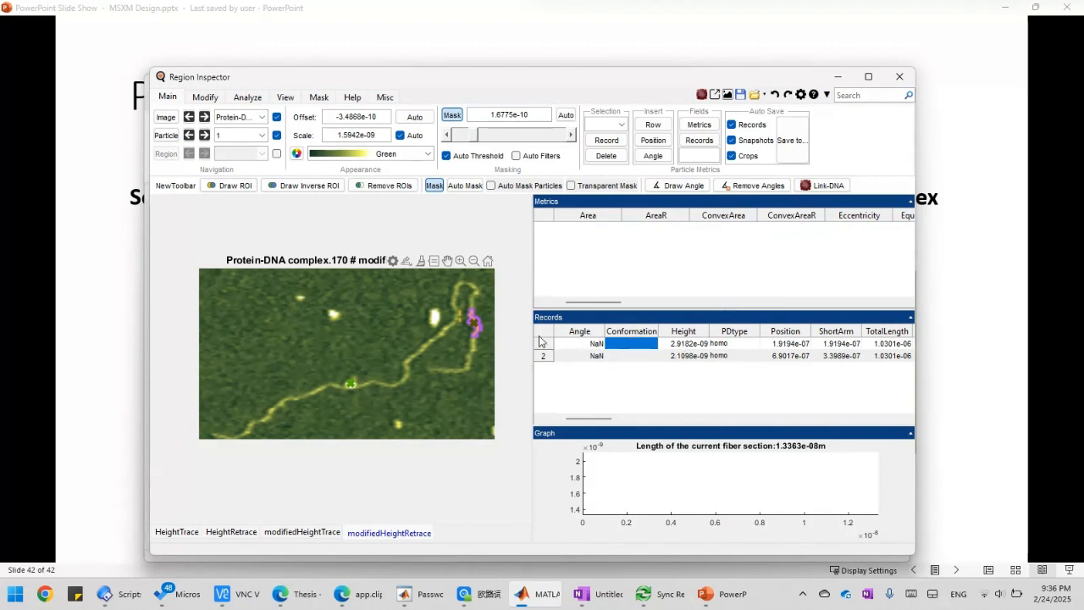
{"action": "right_click", "coordinate": [478, 340]}
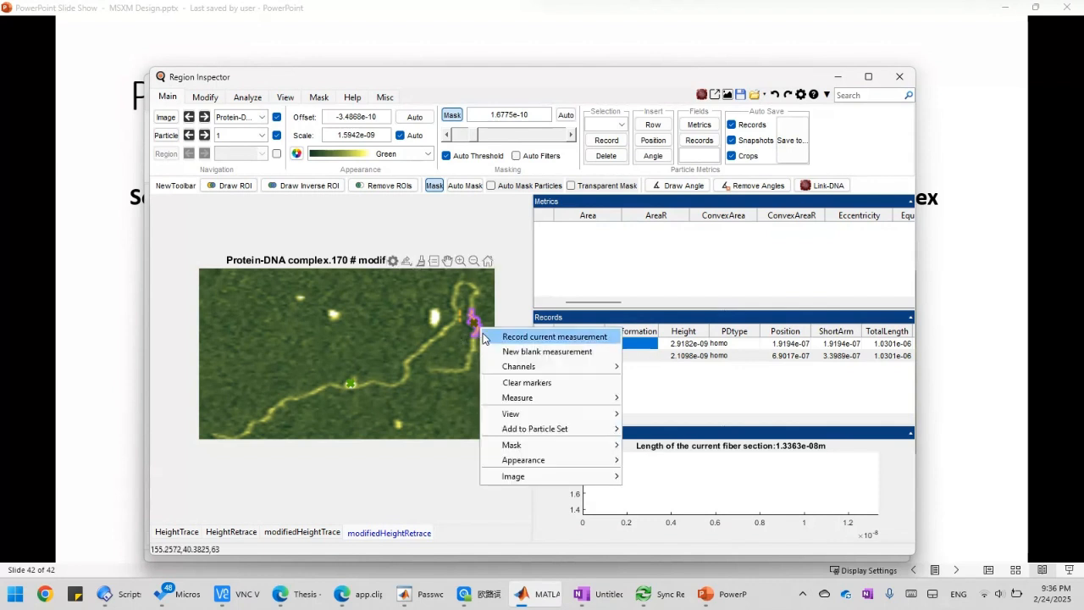
{"action": "mouse_move", "coordinate": [569, 430]}
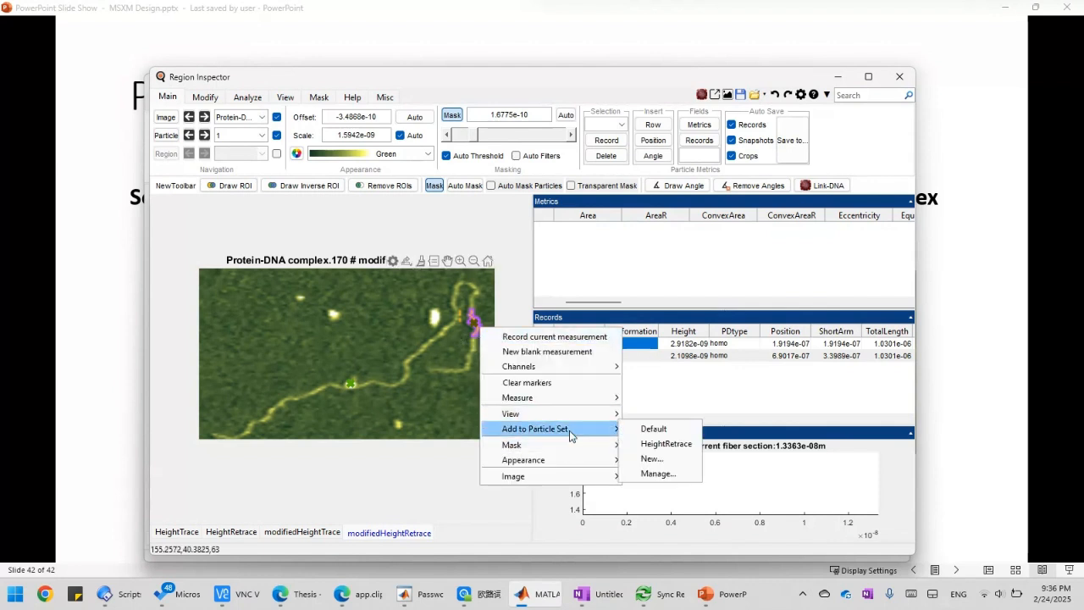
{"action": "left_click", "coordinate": [675, 464]}
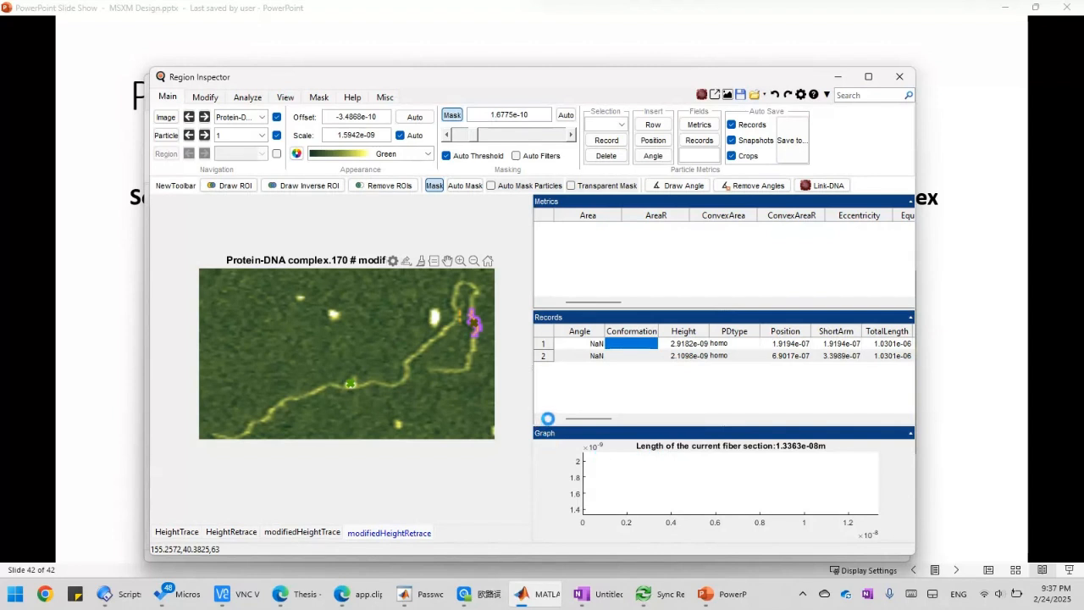
{"action": "type", "text": "P"}
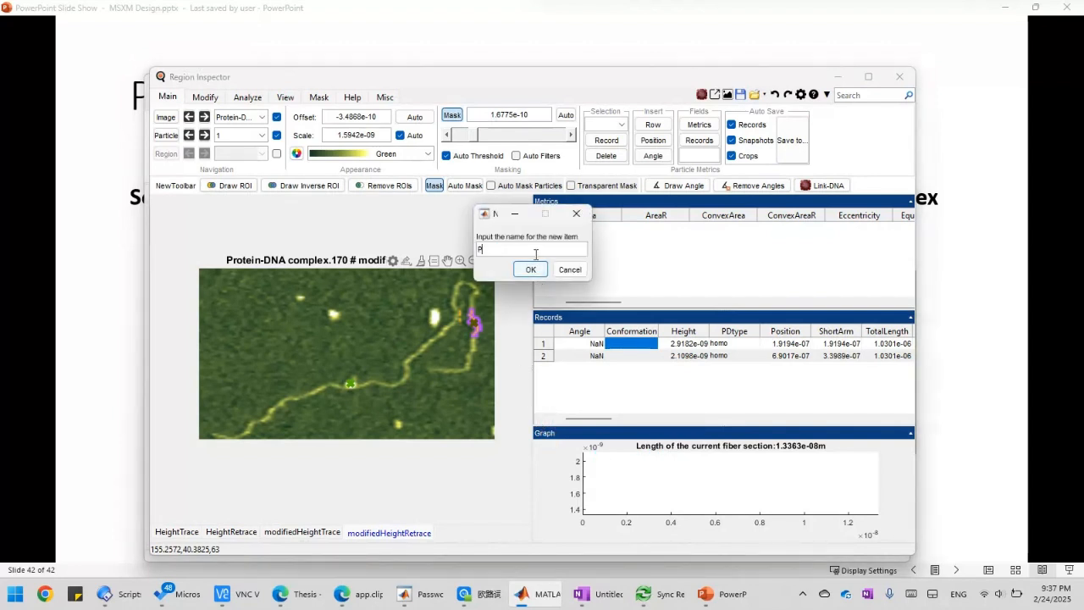
{"action": "type", "text": "D_complex"}
{"action": "left_click", "coordinate": [530, 270]}
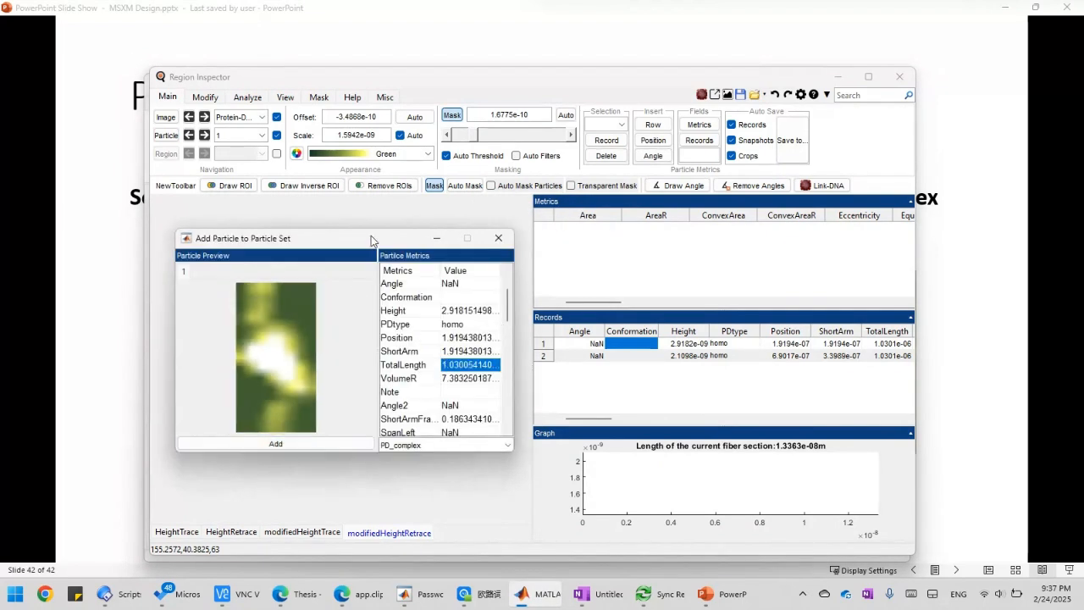
- Examine the particle preview and its PDtype, Position, TotalLength and VolumeR metrics before adding it to the set
{"action": "left_click_drag", "start_coordinate": [371, 236], "coordinate": [712, 209]}
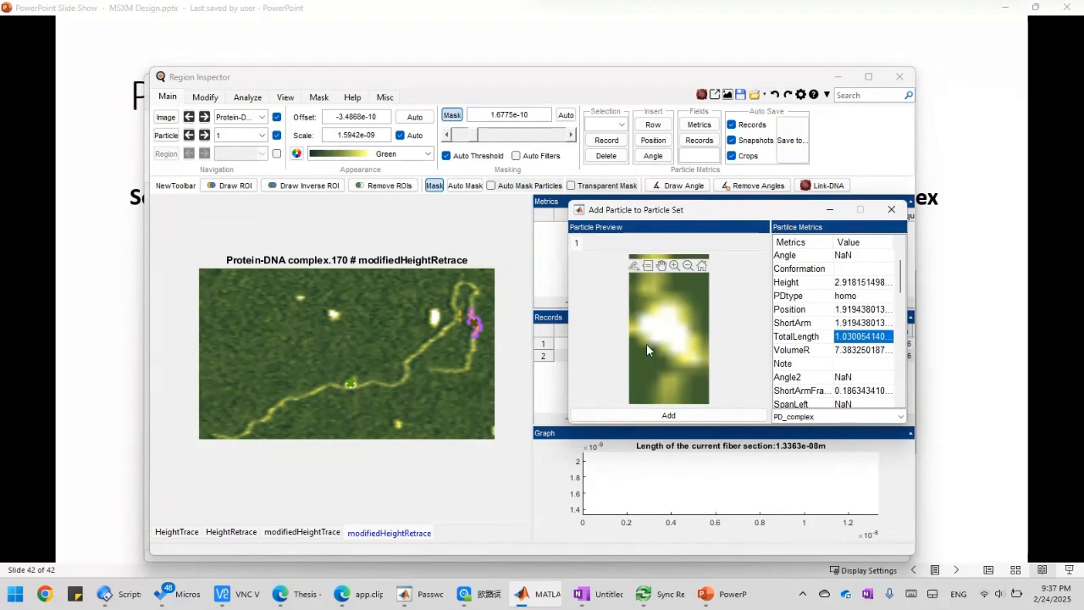
{"action": "left_click", "coordinate": [683, 412]}
{"action": "left_click_drag", "start_coordinate": [737, 217], "coordinate": [312, 246]}
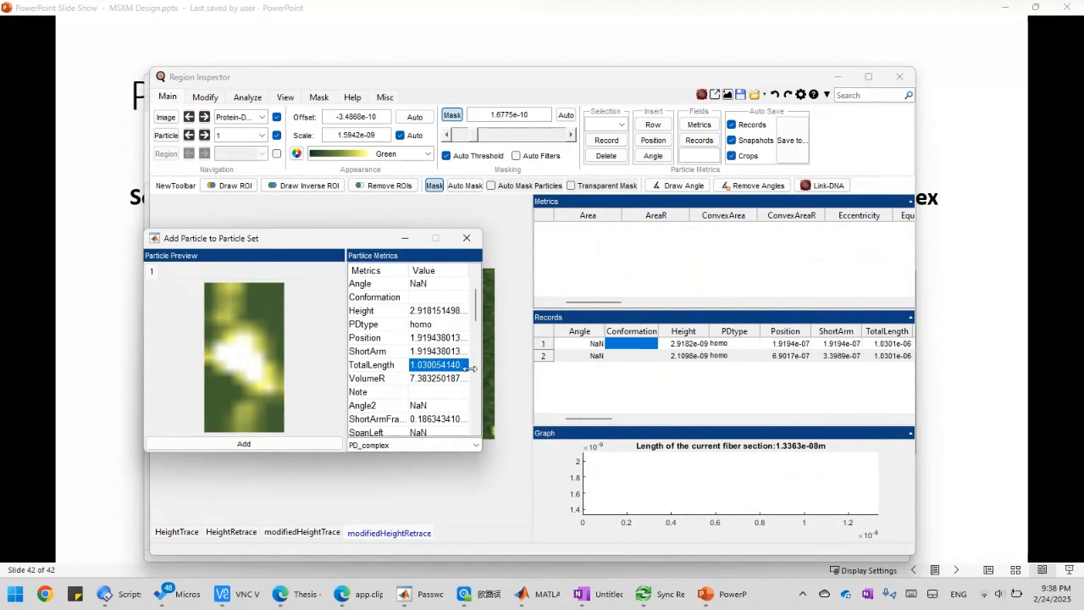
{"action": "left_click", "coordinate": [426, 329]}
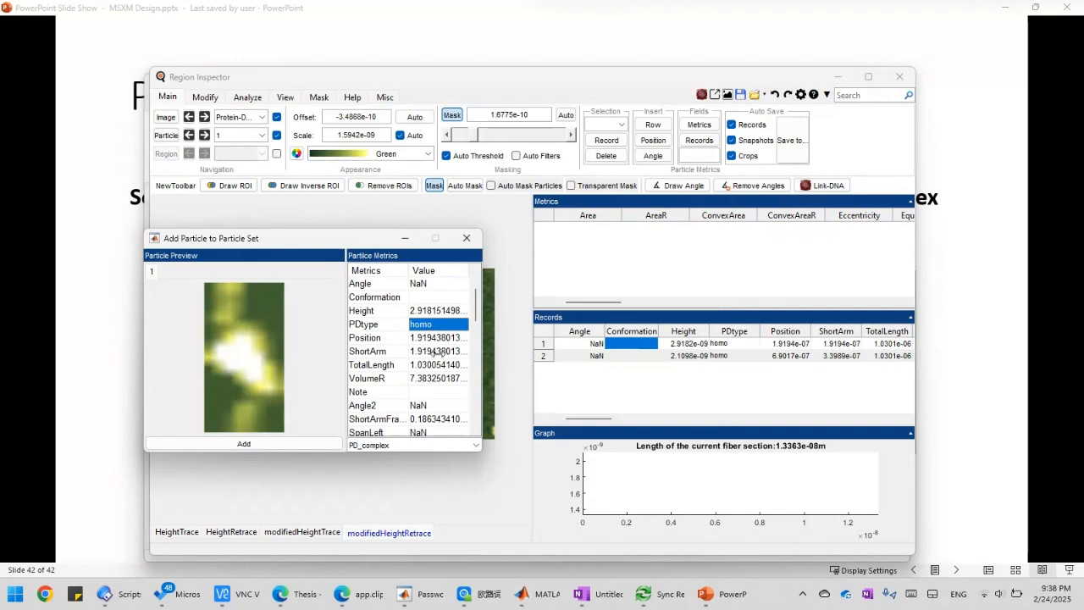
{"action": "scroll", "coordinate": [471, 320], "scroll_direction": "down", "scroll_amount": 2}
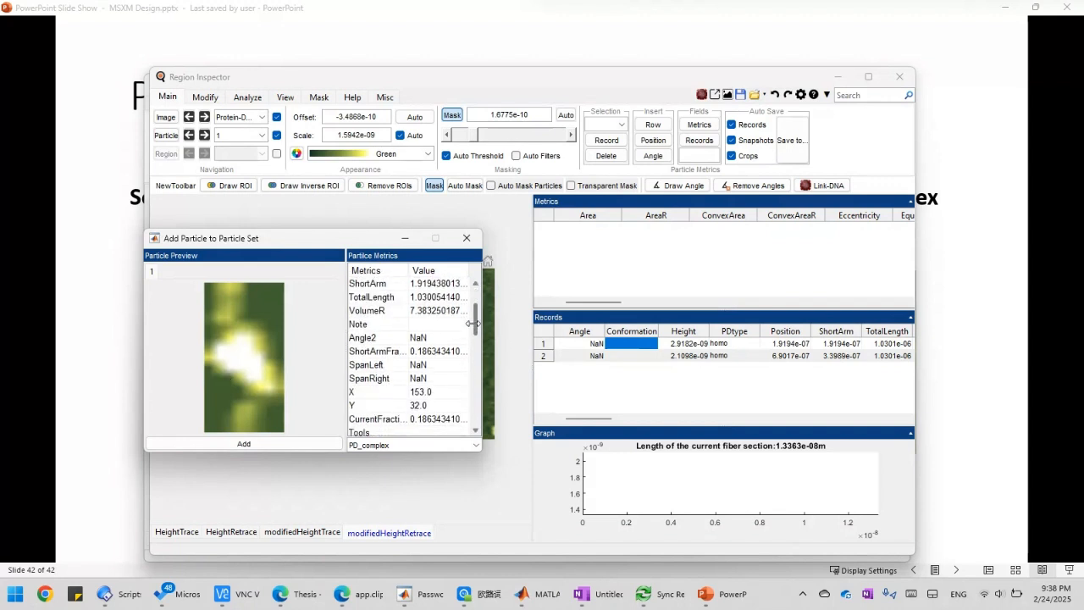
{"action": "scroll", "coordinate": [471, 325], "scroll_direction": "down", "scroll_amount": 1}
{"action": "left_click", "coordinate": [419, 314]}
{"action": "mouse_move", "coordinate": [472, 330]}
{"action": "left_mouse_down"}
{"action": "mouse_move", "coordinate": [475, 366]}
{"action": "mouse_move", "coordinate": [474, 315]}
{"action": "left_mouse_up"}
{"action": "left_click", "coordinate": [475, 341]}
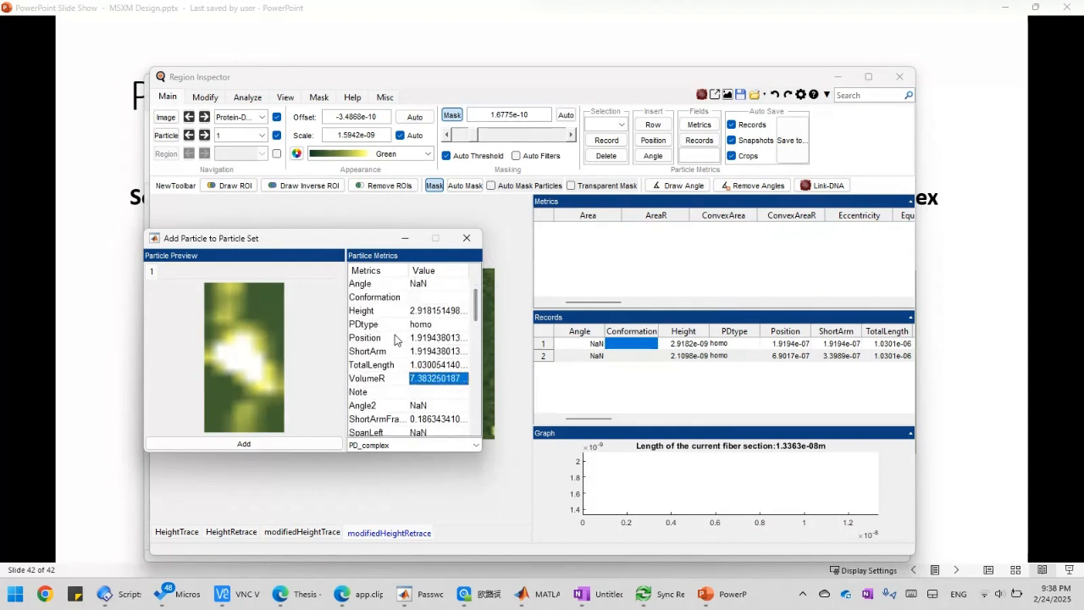
{"action": "left_click", "coordinate": [436, 342]}
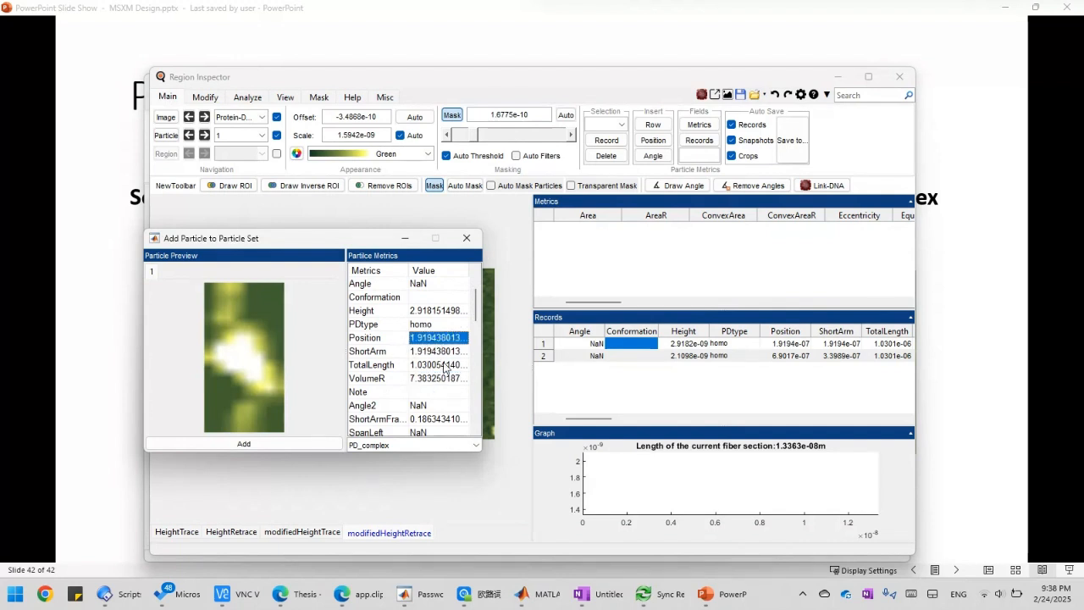
{"action": "left_click", "coordinate": [444, 366]}
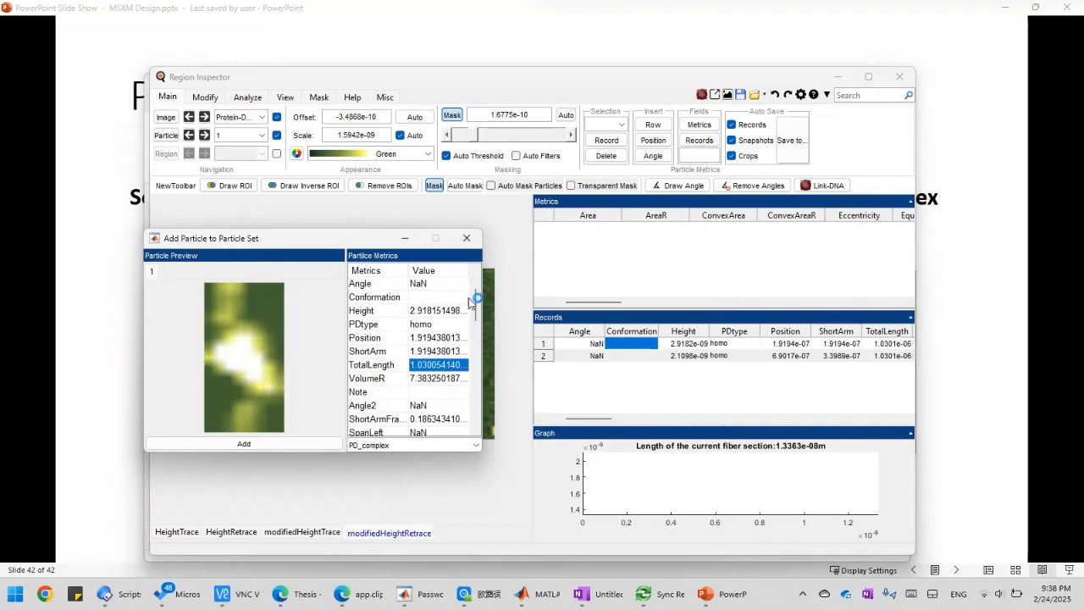
- Review the full list of metrics for the previewed protein and add it to the PD_complex set
{"action": "left_click_drag", "start_coordinate": [345, 242], "coordinate": [393, 231]}
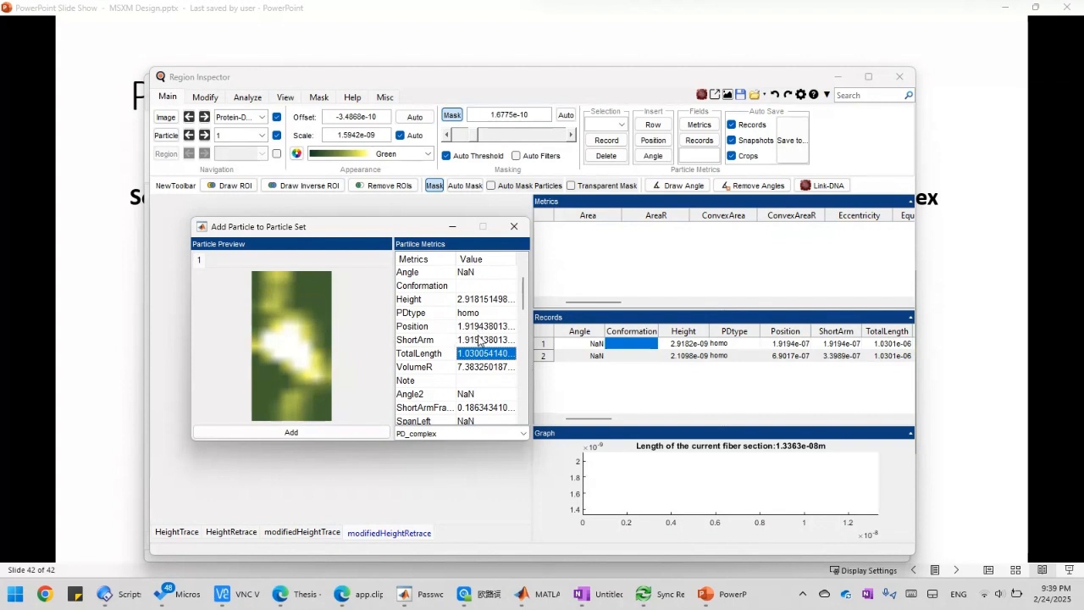
{"action": "left_click", "coordinate": [474, 327]}
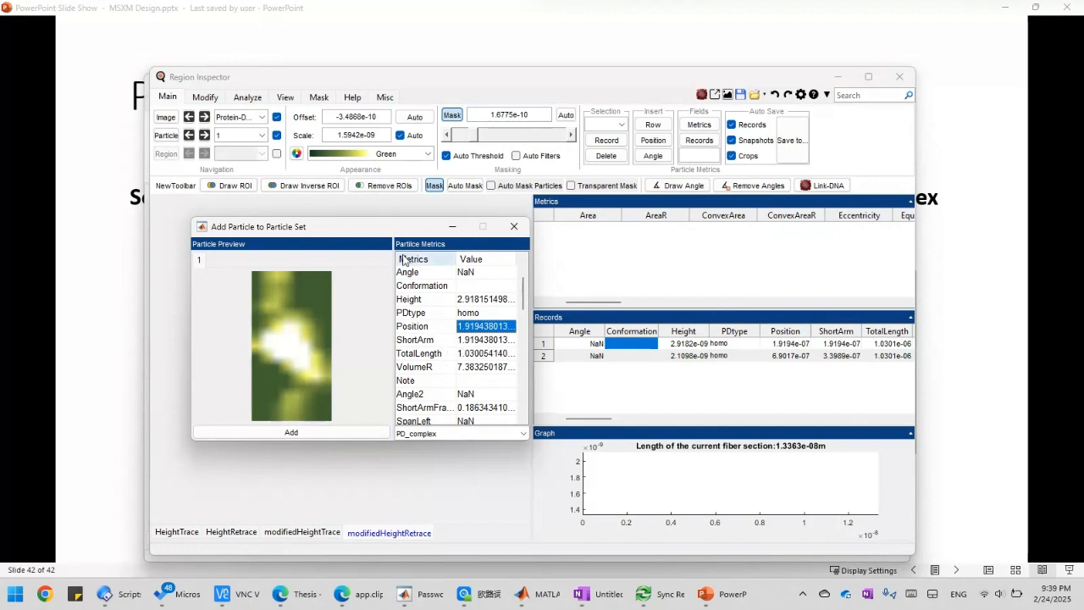
{"action": "left_click_drag", "start_coordinate": [394, 231], "coordinate": [370, 246]}
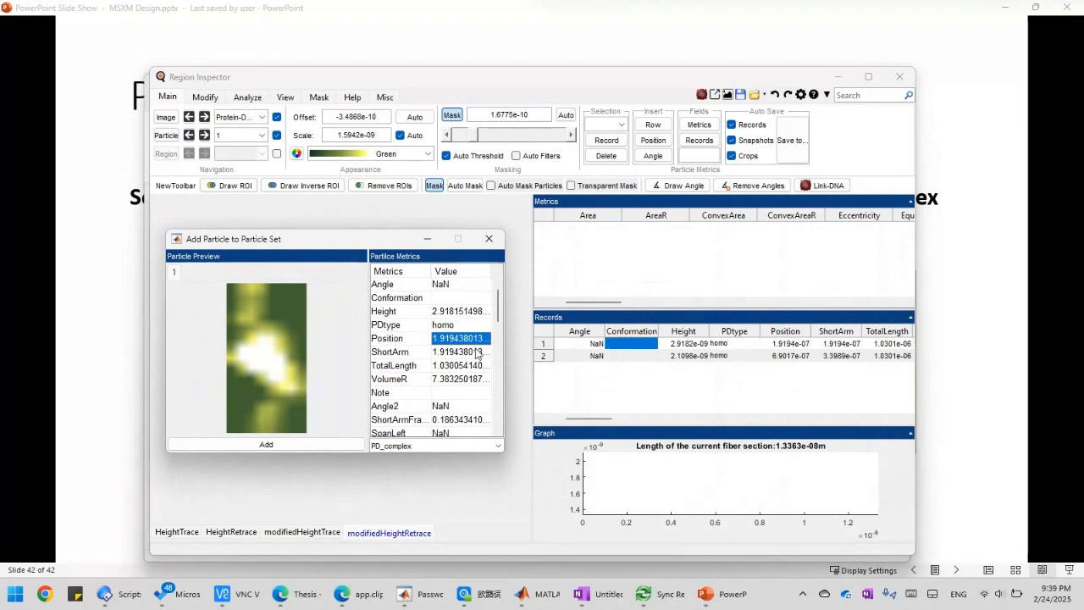
{"action": "scroll", "coordinate": [460, 371], "scroll_direction": "down", "scroll_amount": 11}
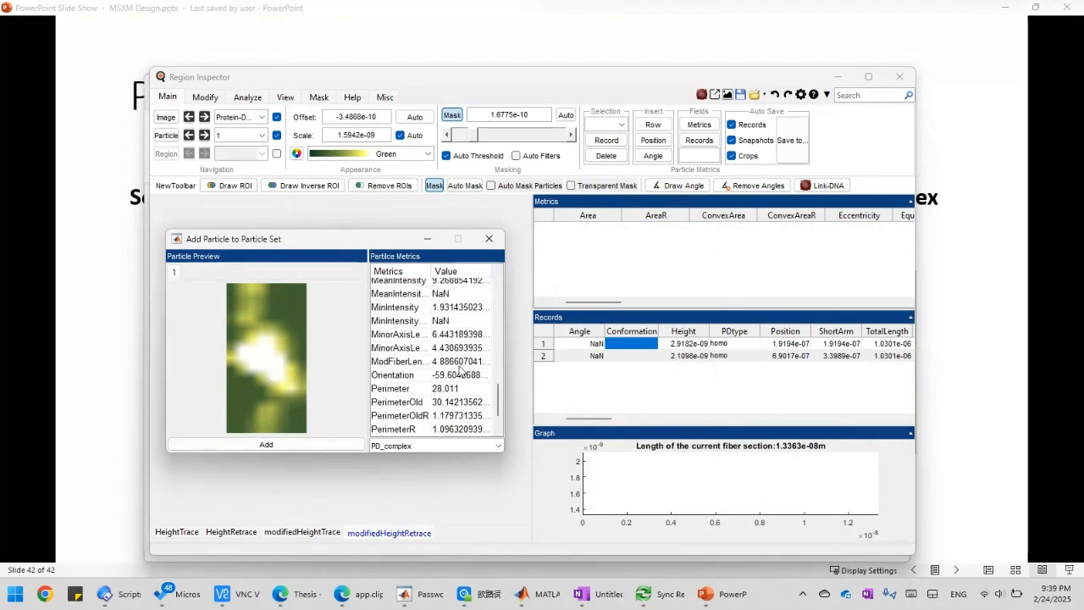
{"action": "scroll", "coordinate": [459, 371], "scroll_direction": "up", "scroll_amount": 11}
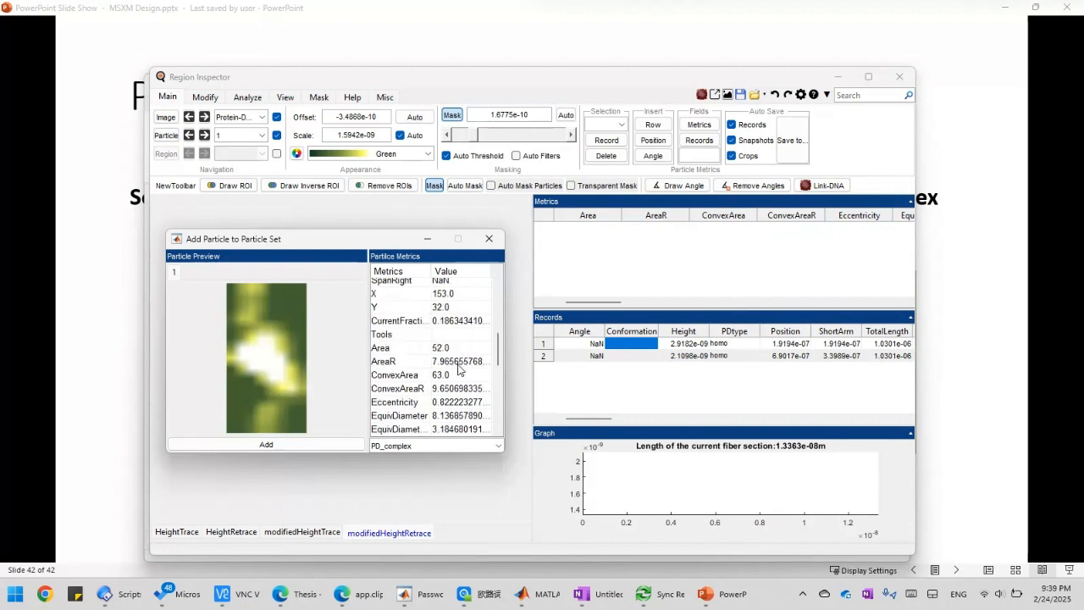
{"action": "left_click", "coordinate": [266, 446]}
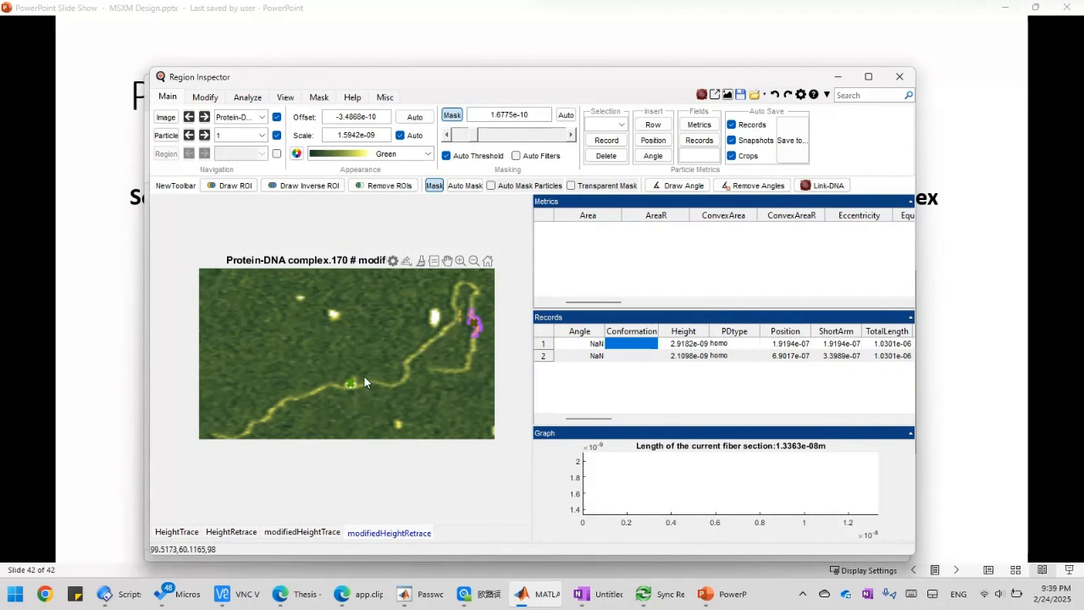
- Auto-mask the image again and un-mask everything outside an area about 12 by 13.5 px around the lower protein
{"action": "left_click", "coordinate": [464, 187]}
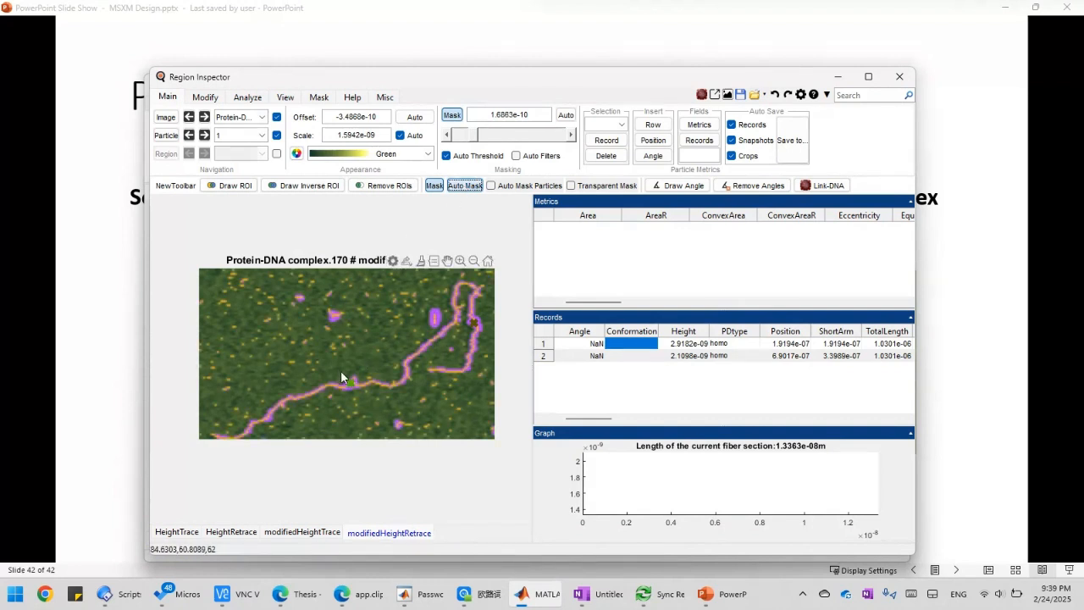
{"action": "left_click_drag", "start_coordinate": [339, 369], "coordinate": [362, 390]}
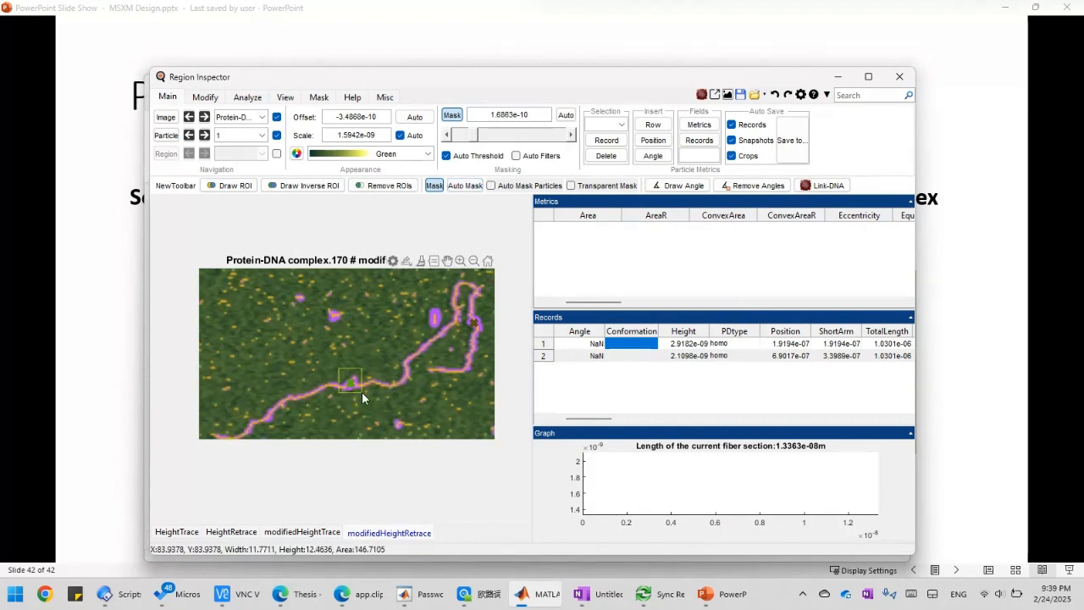
{"action": "right_click", "coordinate": [362, 394]}
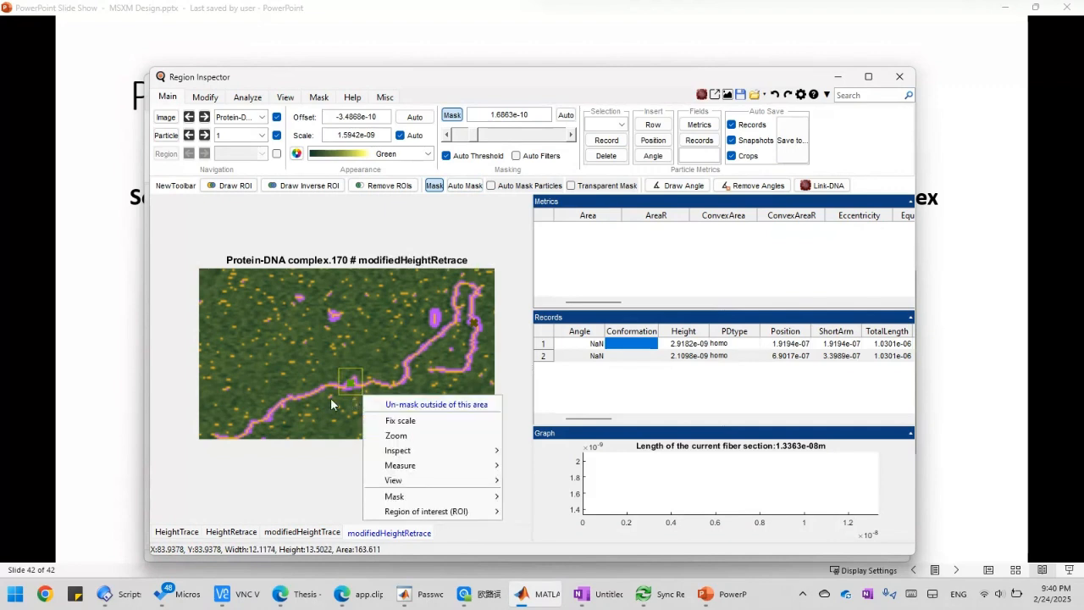
{"action": "left_click", "coordinate": [417, 419]}
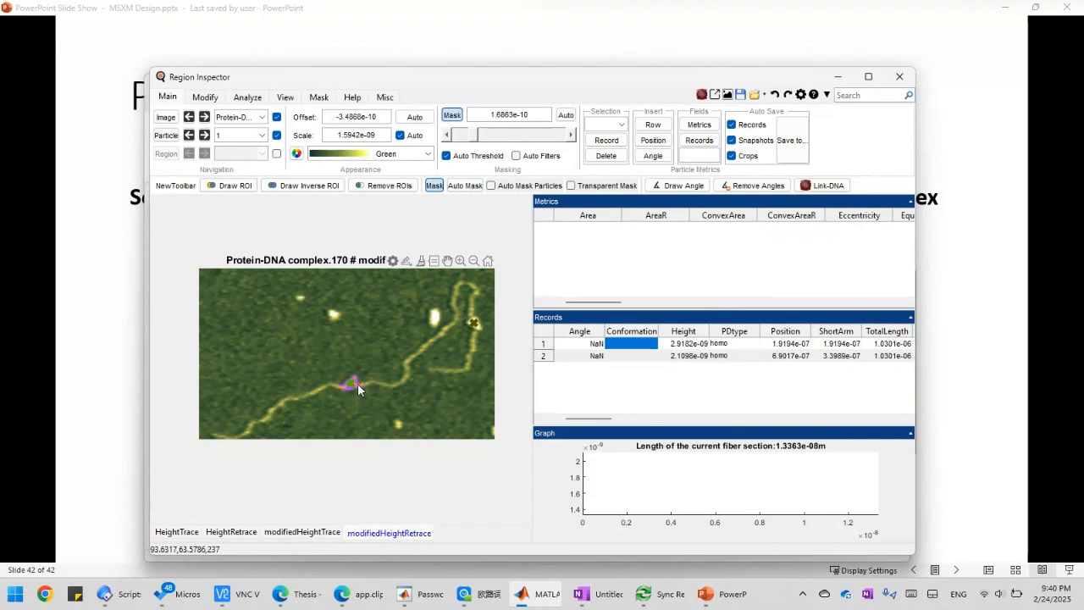
- Select record 2 and add the masked lower protein with its recorded metrics to the PD_complex particle set
{"action": "right_click", "coordinate": [358, 383]}
{"action": "left_click", "coordinate": [367, 404]}
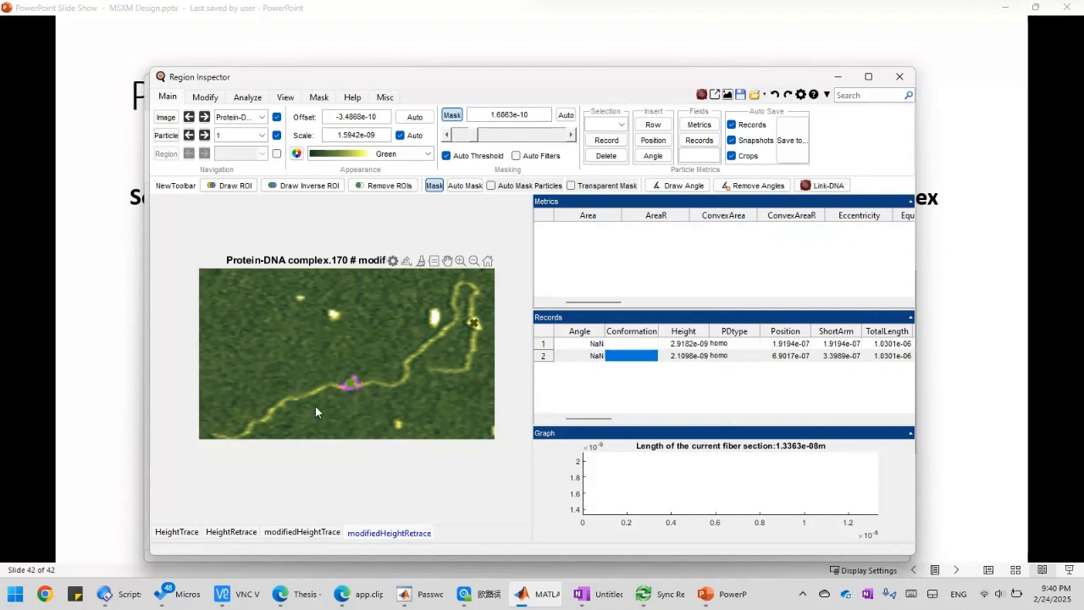
{"action": "right_click", "coordinate": [372, 386]}
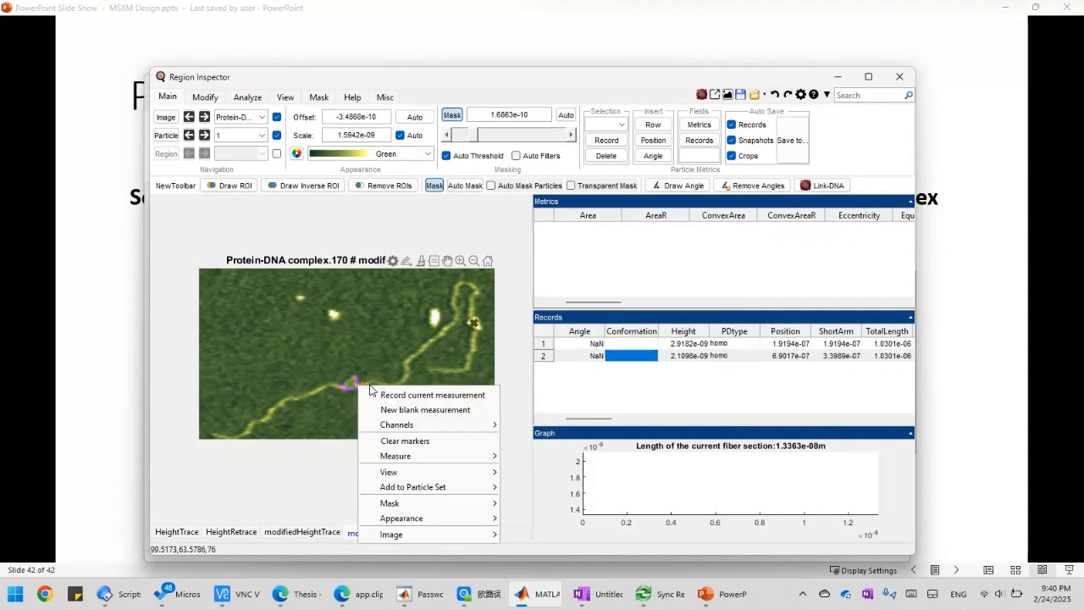
{"action": "mouse_move", "coordinate": [432, 490]}
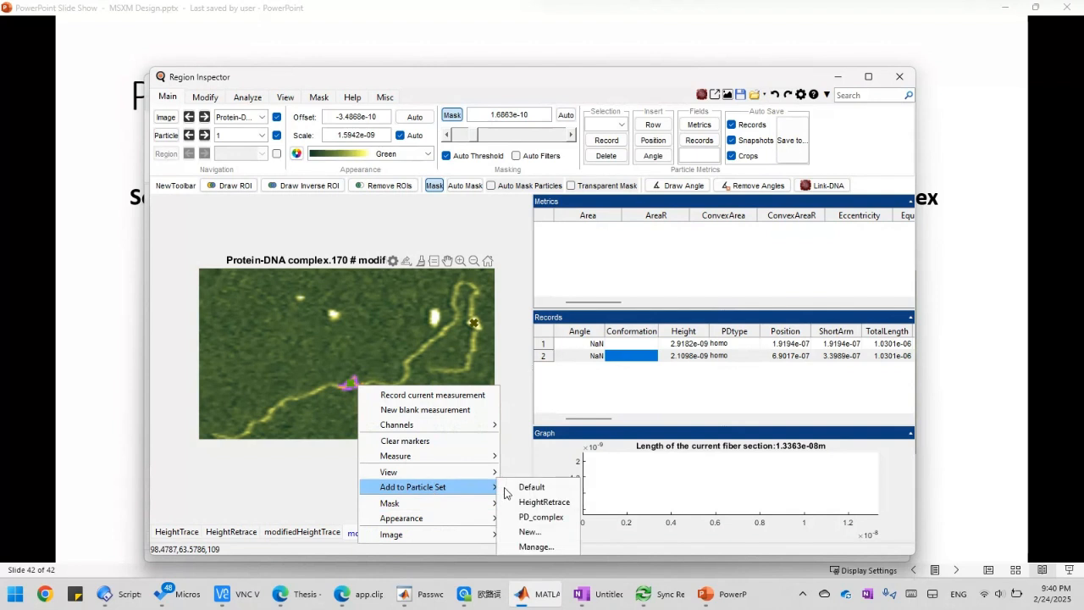
{"action": "left_click", "coordinate": [537, 518]}
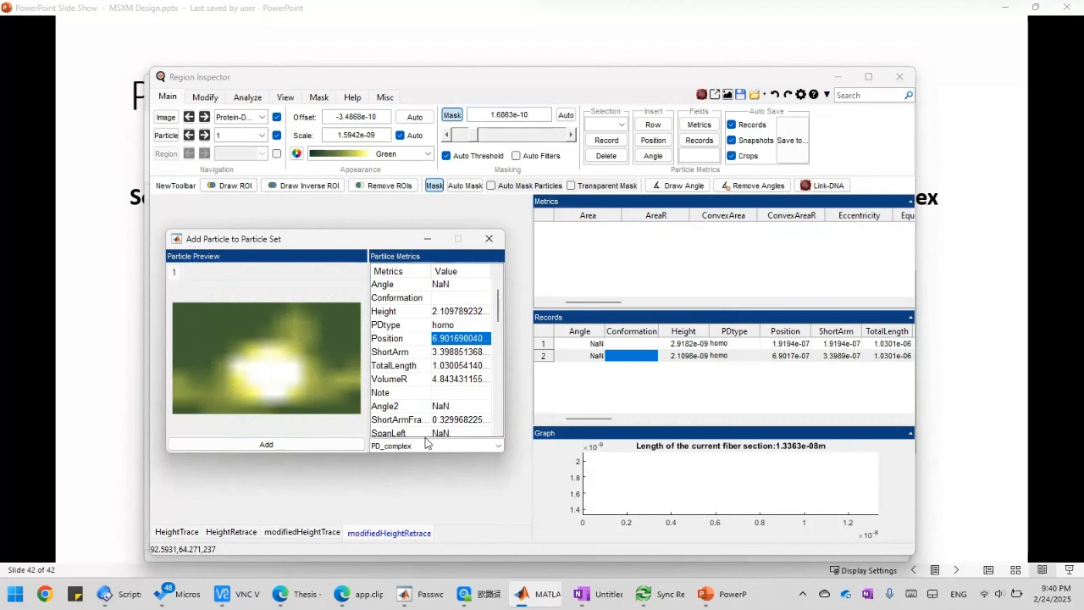
{"action": "mouse_move", "coordinate": [372, 240]}
{"action": "left_mouse_down"}
{"action": "mouse_move", "coordinate": [666, 246]}
{"action": "mouse_move", "coordinate": [407, 249]}
{"action": "mouse_move", "coordinate": [392, 234]}
{"action": "left_mouse_up"}
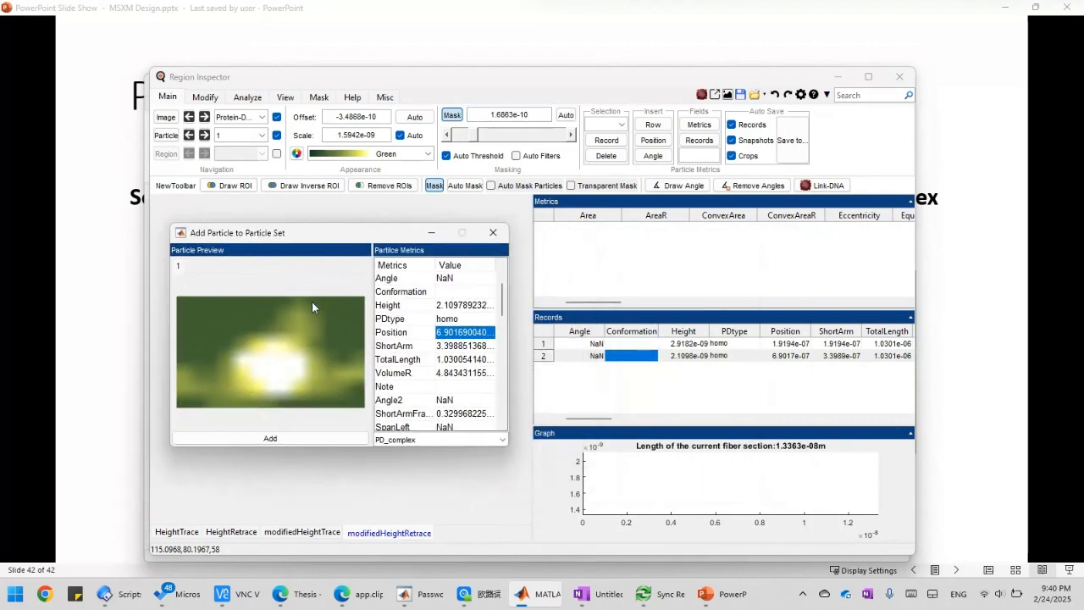
{"action": "left_click", "coordinate": [295, 440]}
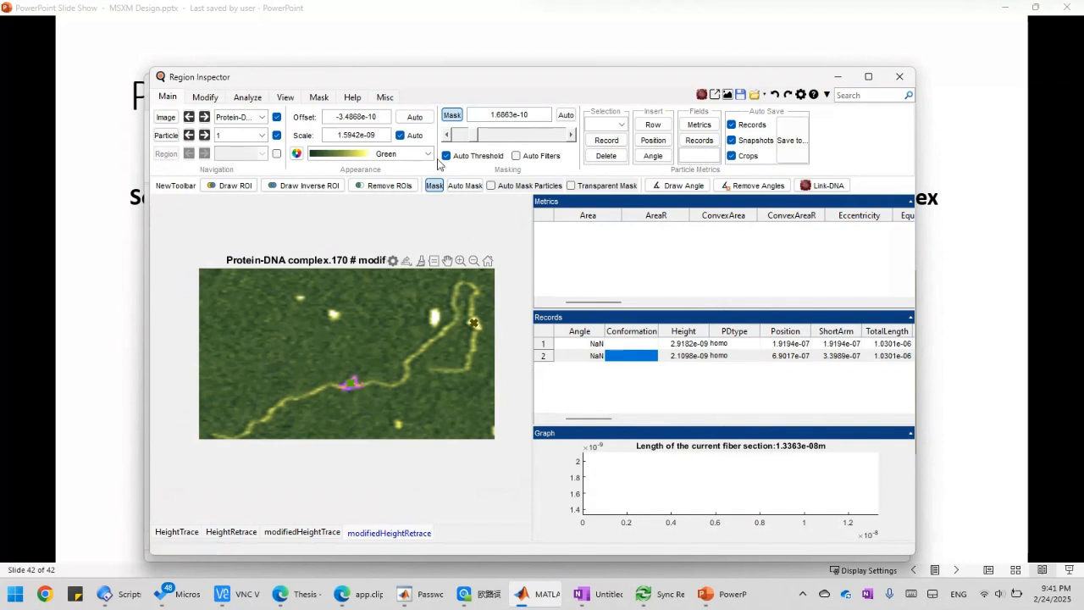
- Return to the Image Processor and make PD_complex the current particle set for the image
{"action": "left_click_drag", "start_coordinate": [461, 80], "coordinate": [535, 88]}
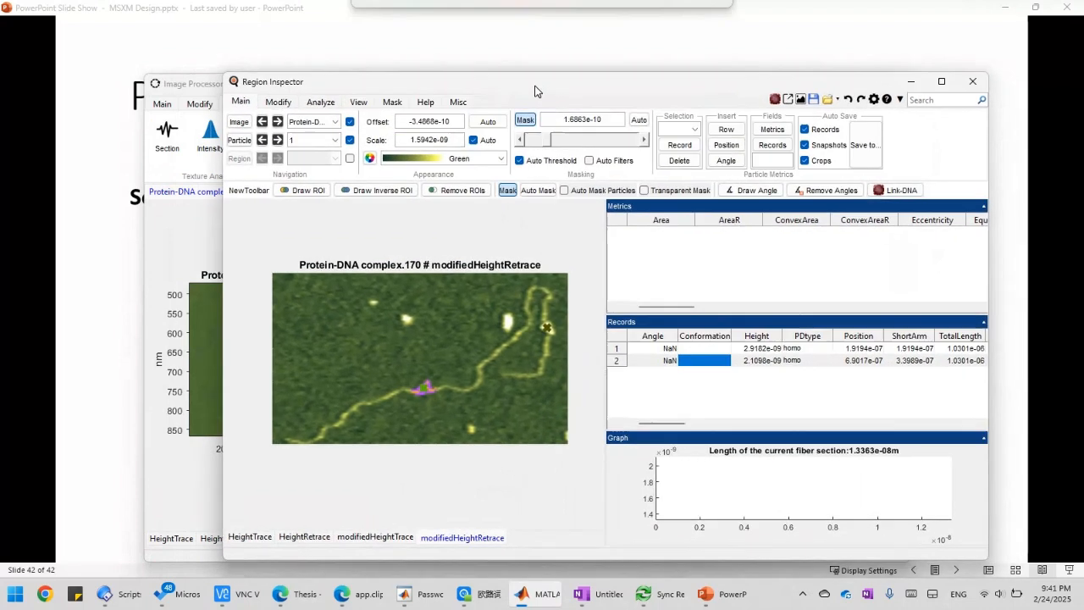
{"action": "left_click", "coordinate": [202, 89]}
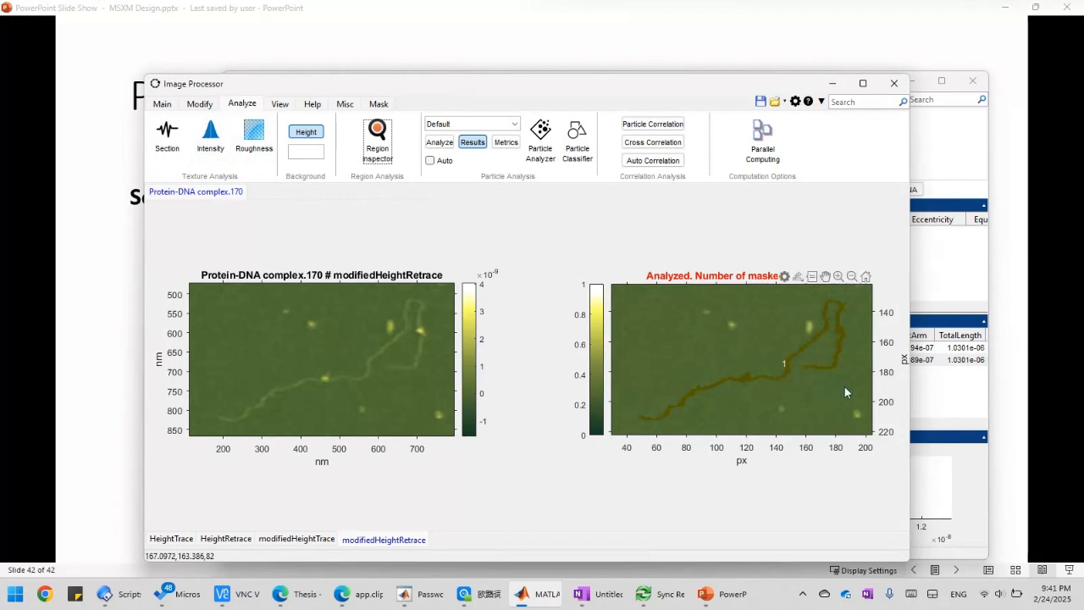
{"action": "left_click", "coordinate": [468, 123]}
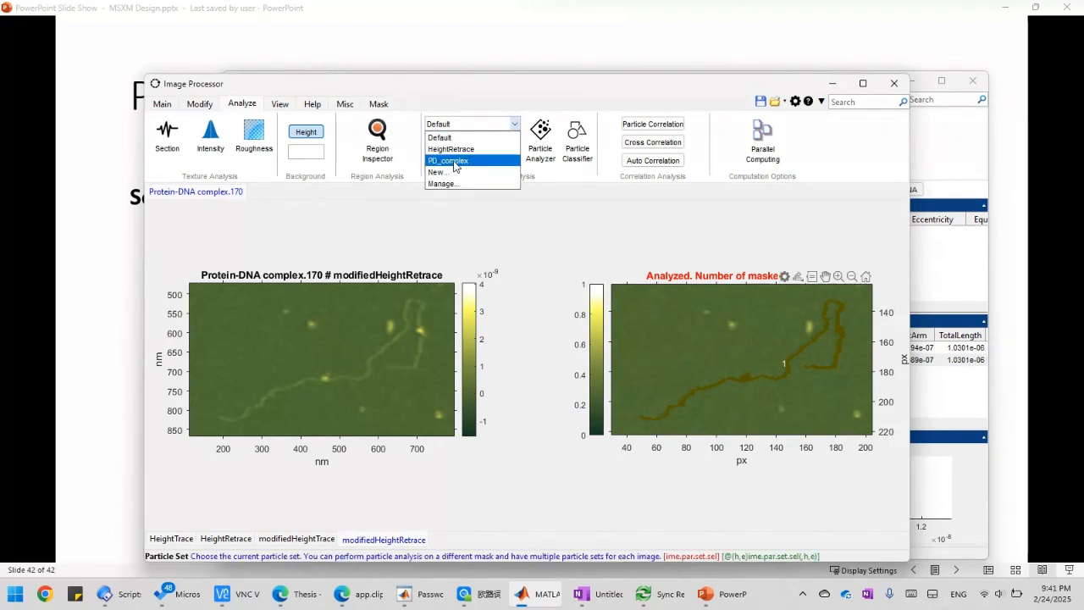
{"action": "left_click", "coordinate": [455, 161]}
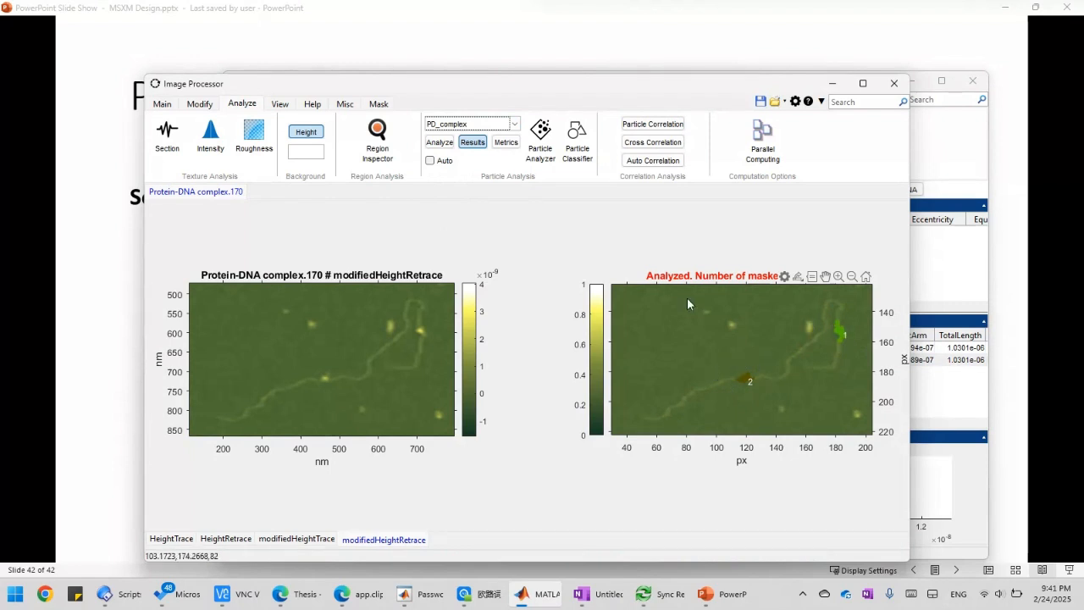
- Open the particle analysis results for PD_complex and inspect the Angle2 and Area entries of the two particles
{"action": "left_click", "coordinate": [474, 143]}
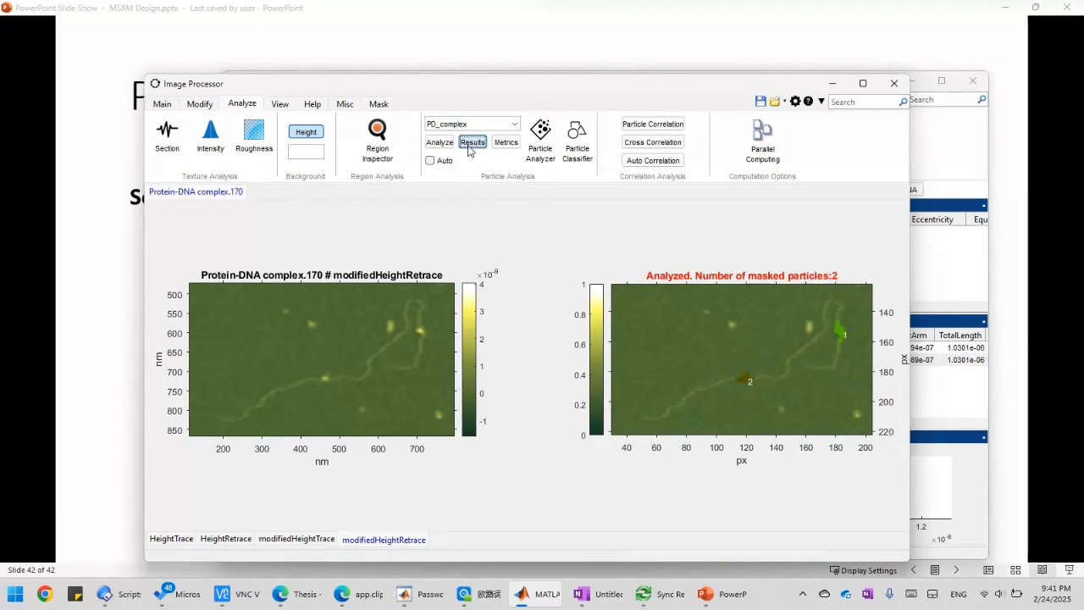
{"action": "left_click", "coordinate": [495, 173]}
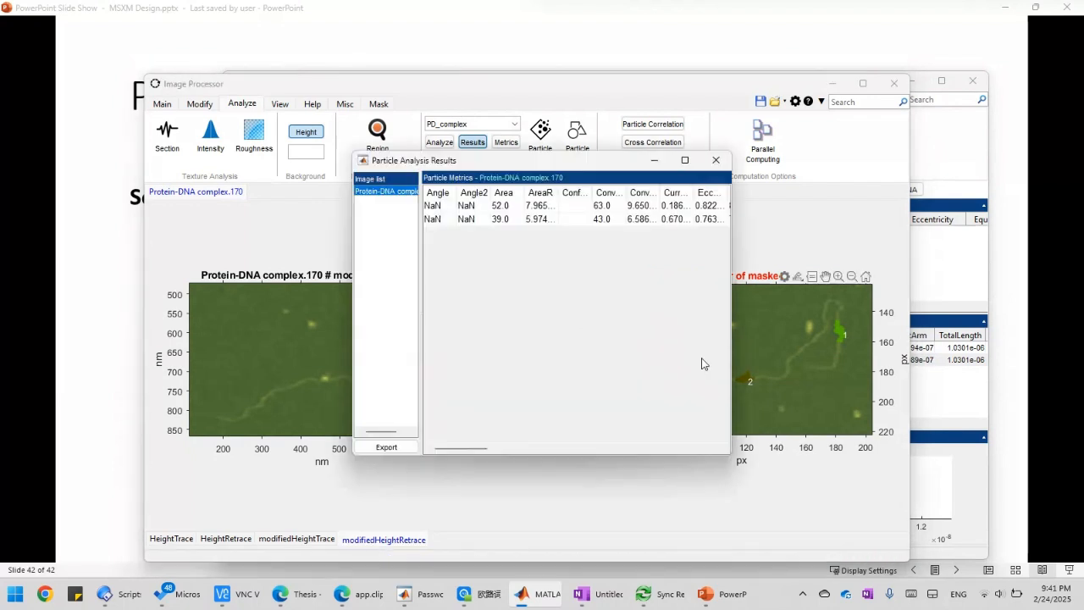
{"action": "left_click_drag", "start_coordinate": [551, 166], "coordinate": [407, 223]}
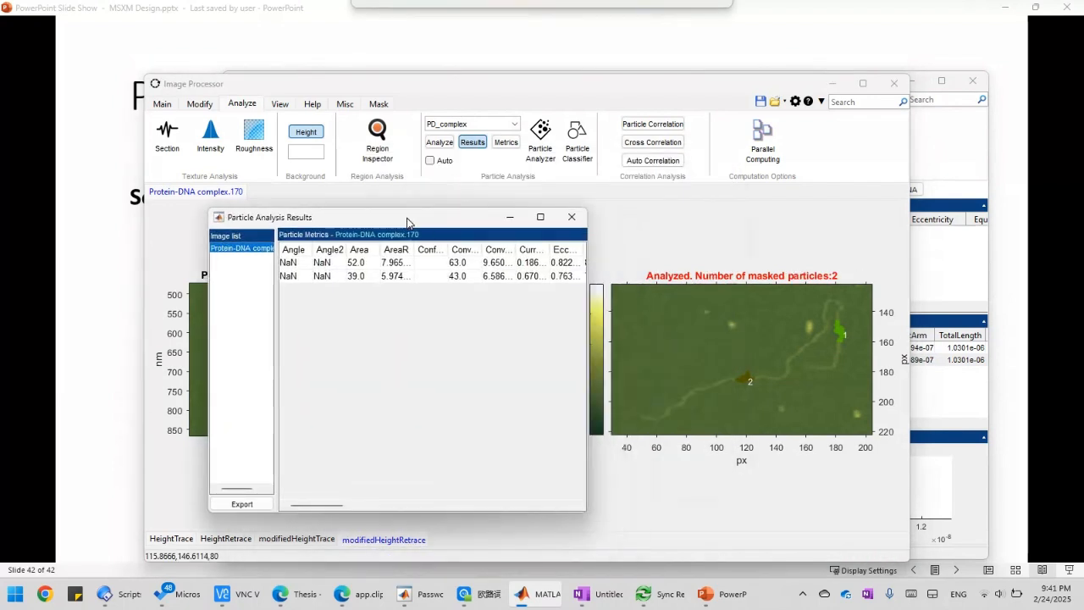
{"action": "left_click", "coordinate": [320, 263]}
{"action": "left_click", "coordinate": [358, 277]}
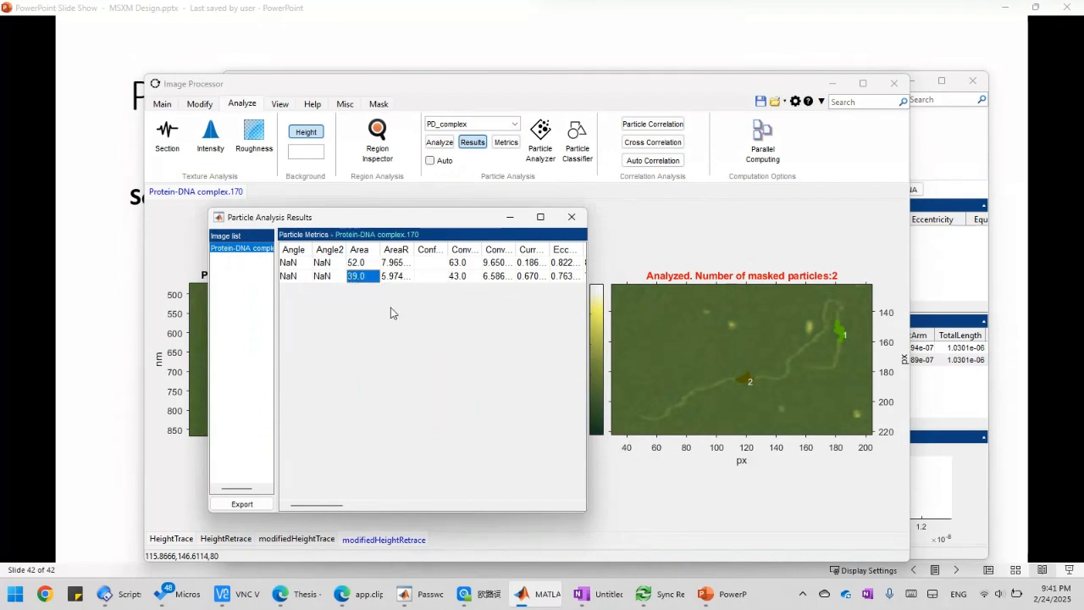
- Widen and examine the Position and TotalLength columns of the PD_complex results, then close the results table
{"action": "left_click_drag", "start_coordinate": [335, 505], "coordinate": [513, 504]}
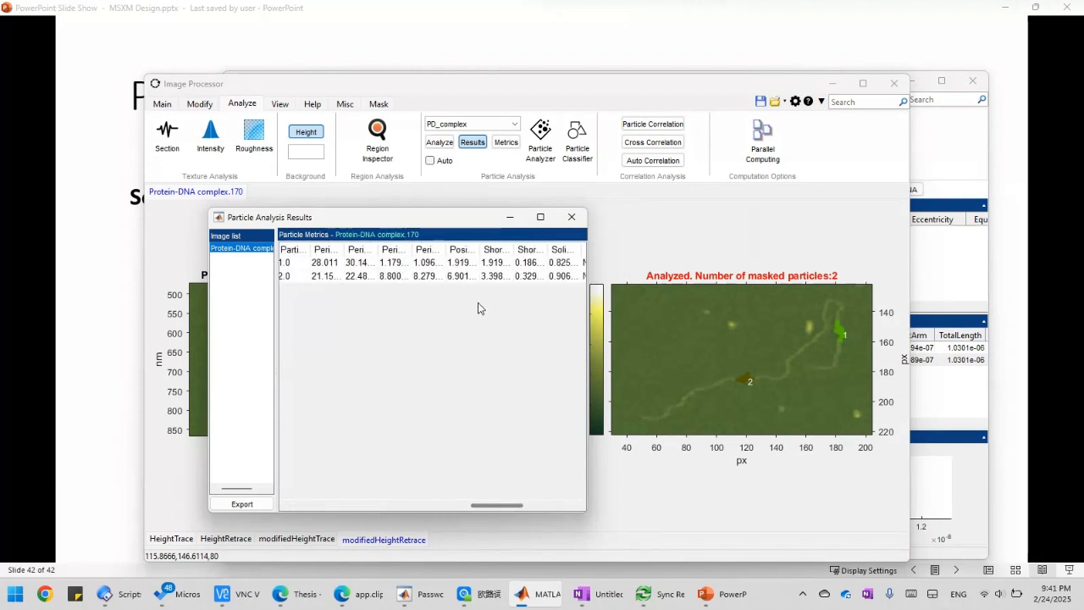
{"action": "left_click", "coordinate": [459, 264]}
{"action": "left_click_drag", "start_coordinate": [480, 246], "coordinate": [532, 247]}
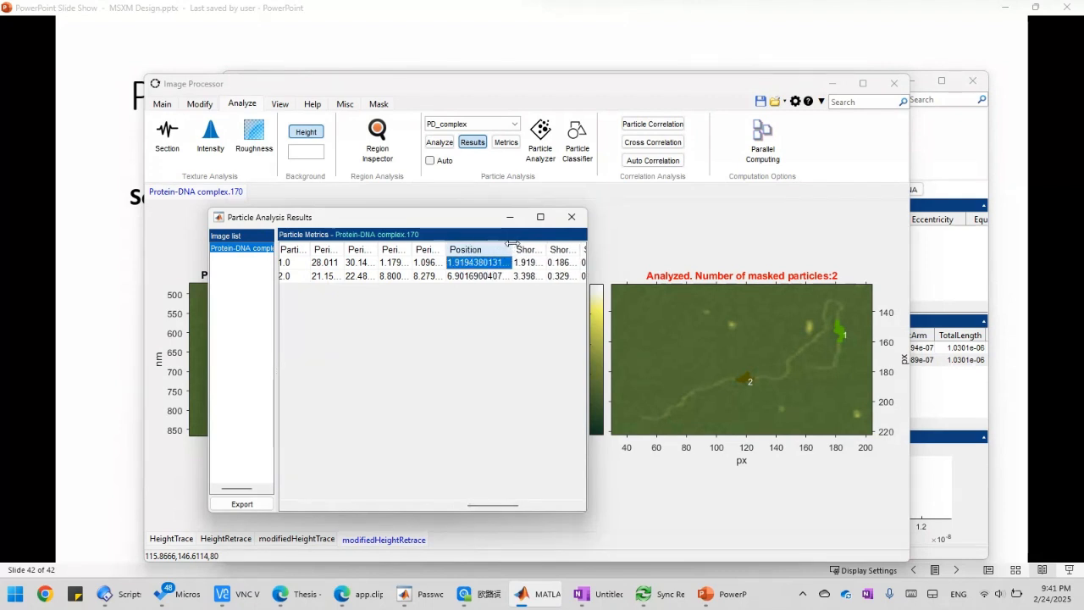
{"action": "left_click_drag", "start_coordinate": [494, 503], "coordinate": [538, 502]}
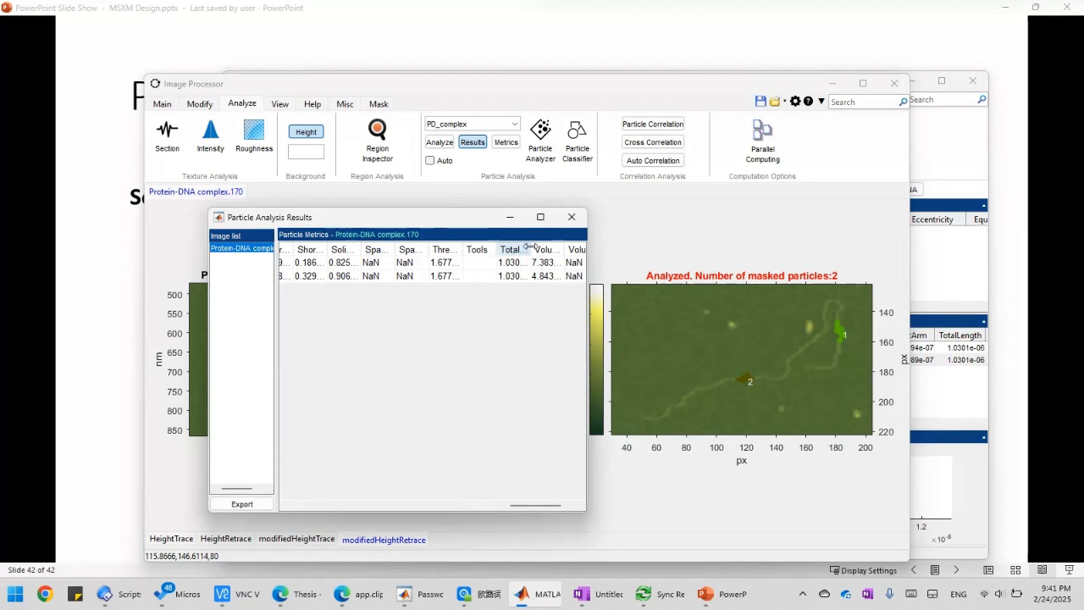
{"action": "left_click_drag", "start_coordinate": [532, 249], "coordinate": [563, 249]}
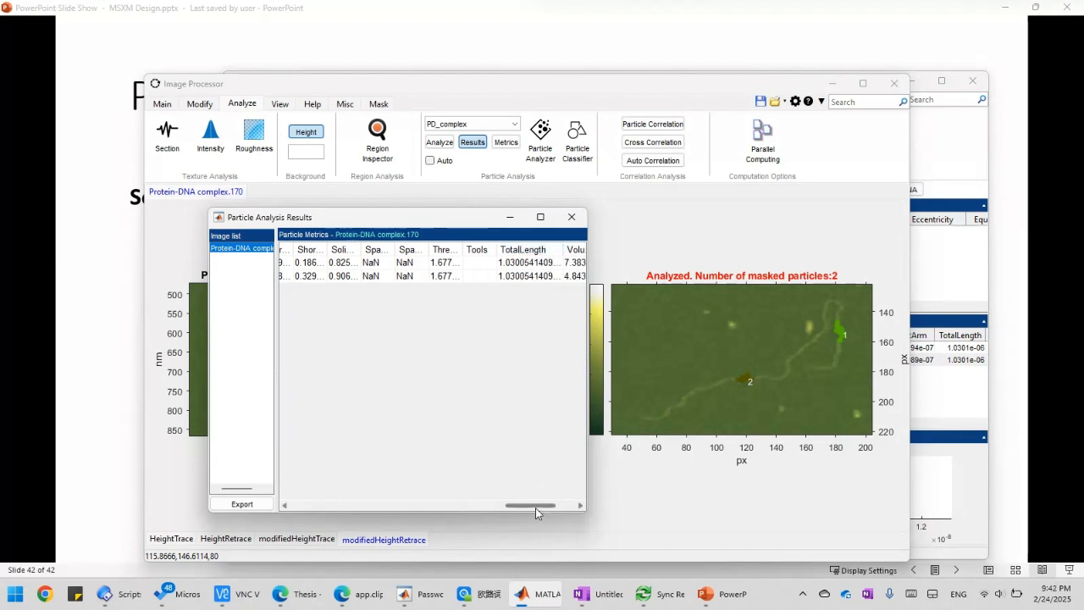
{"action": "left_click_drag", "start_coordinate": [536, 508], "coordinate": [329, 506]}
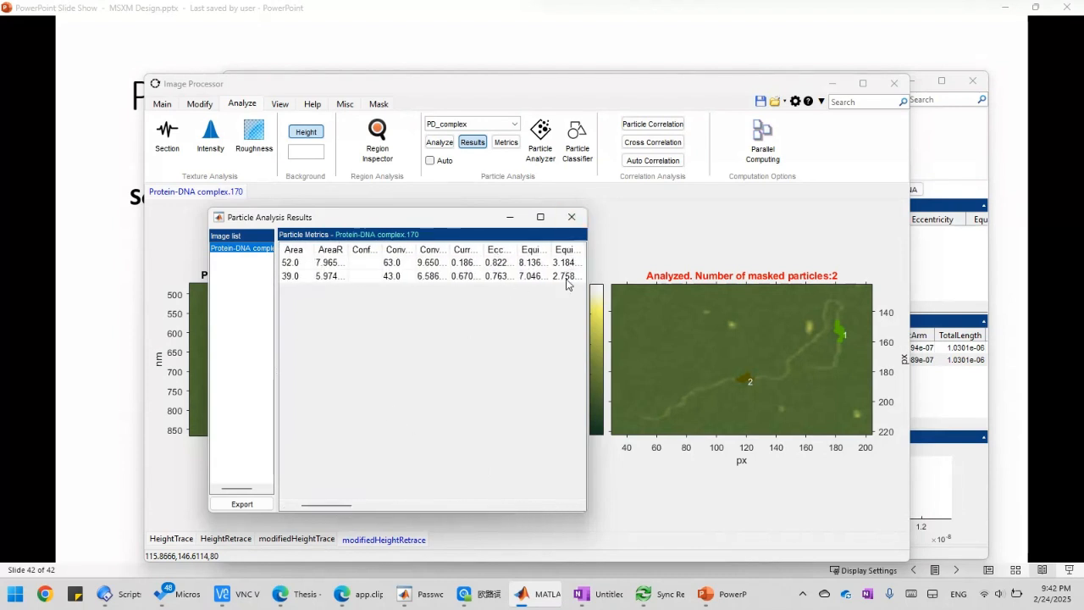
{"action": "left_click", "coordinate": [572, 217]}
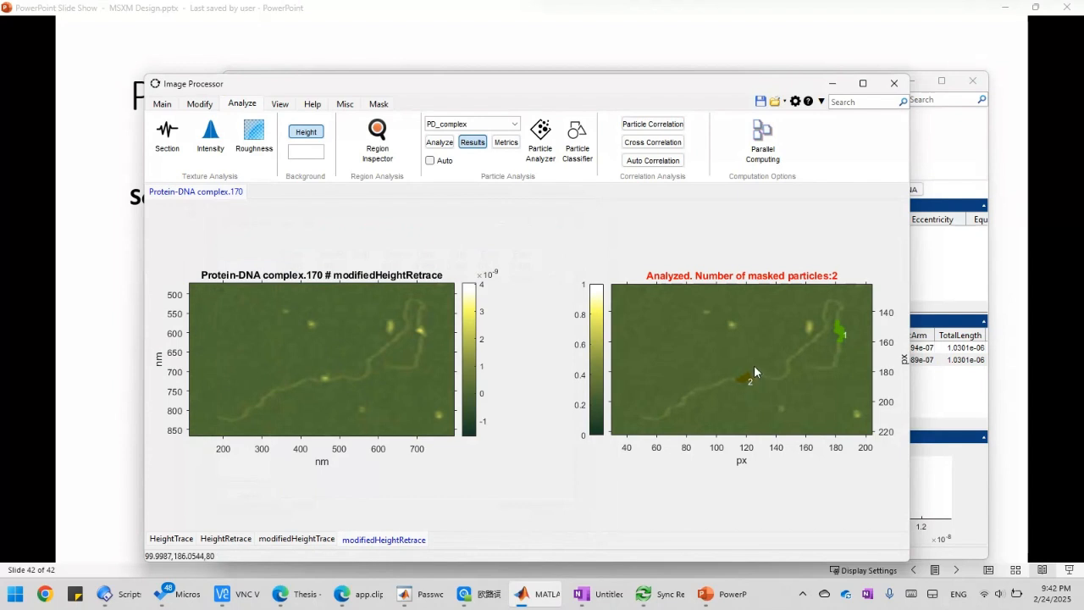
- Switch the image's current particle set back to Default
{"action": "left_click", "coordinate": [438, 146]}
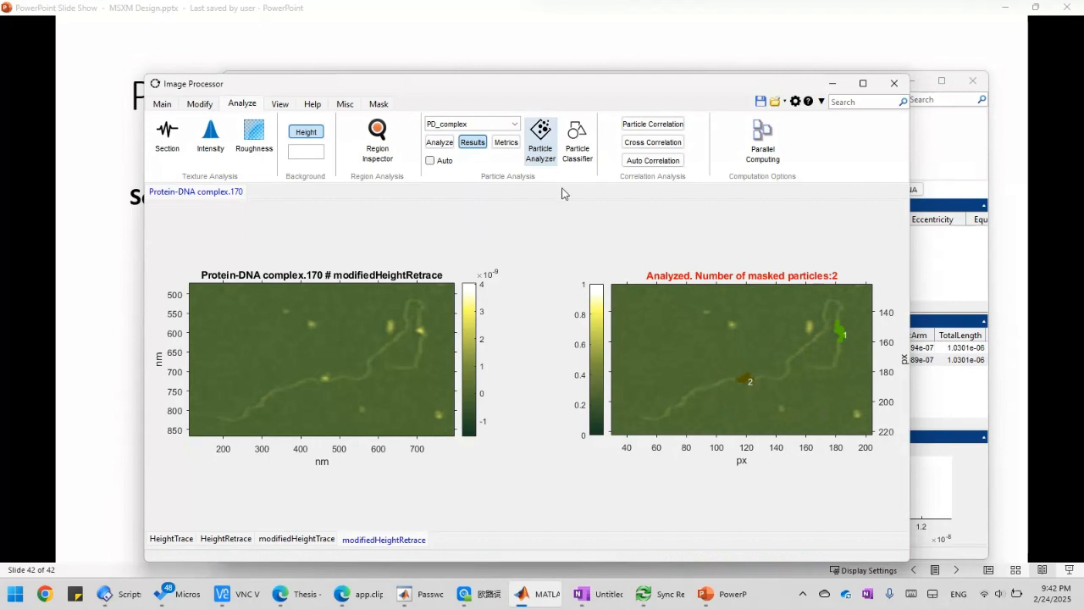
{"action": "left_click", "coordinate": [549, 144]}
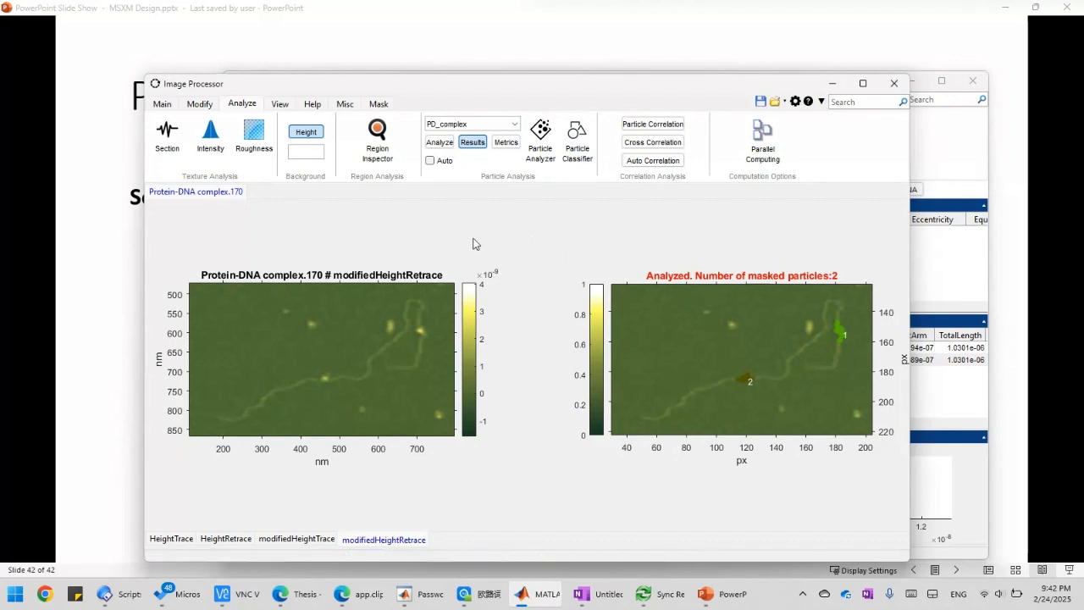
{"action": "left_click", "coordinate": [464, 124]}
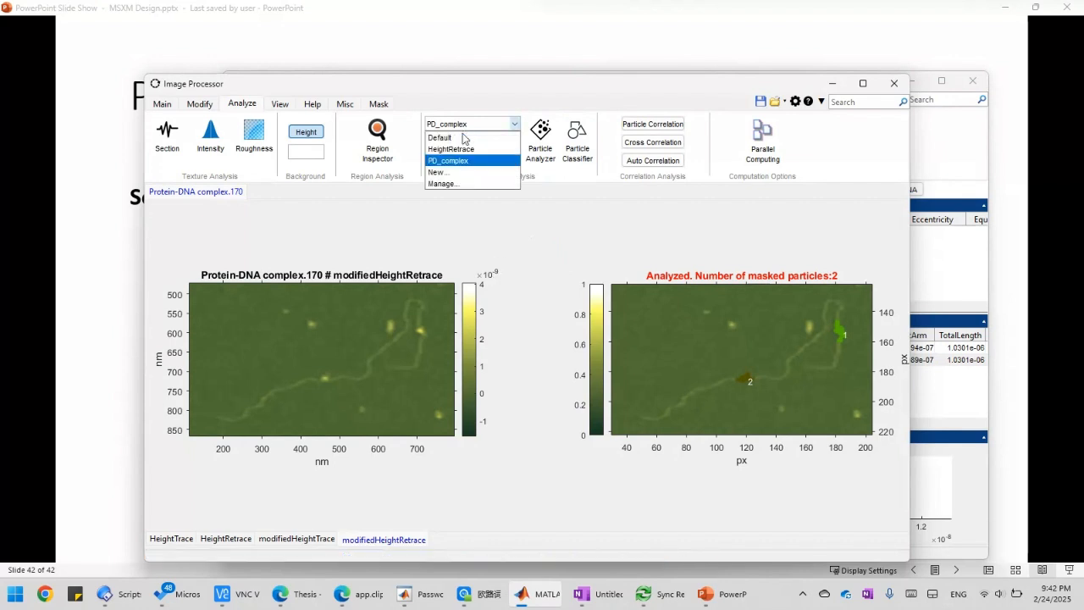
{"action": "left_click", "coordinate": [461, 137]}
{"action": "left_click", "coordinate": [464, 142]}
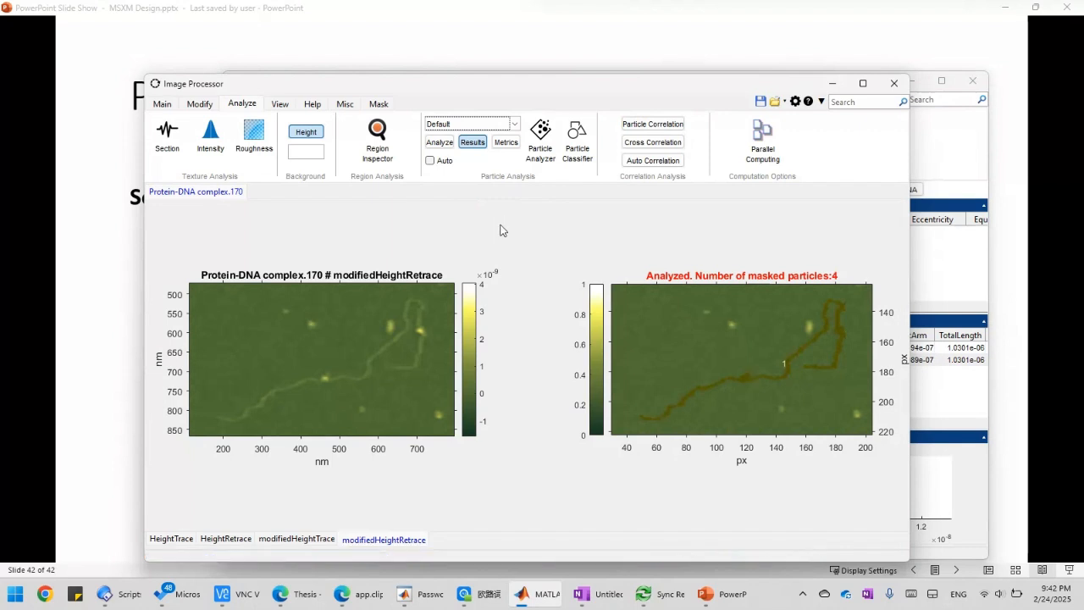
- Load particle 2 in the Region Inspector without saving the current records, and view its image with the mask temporarily off
{"action": "left_click", "coordinate": [954, 167]}
{"action": "left_click", "coordinate": [309, 141]}
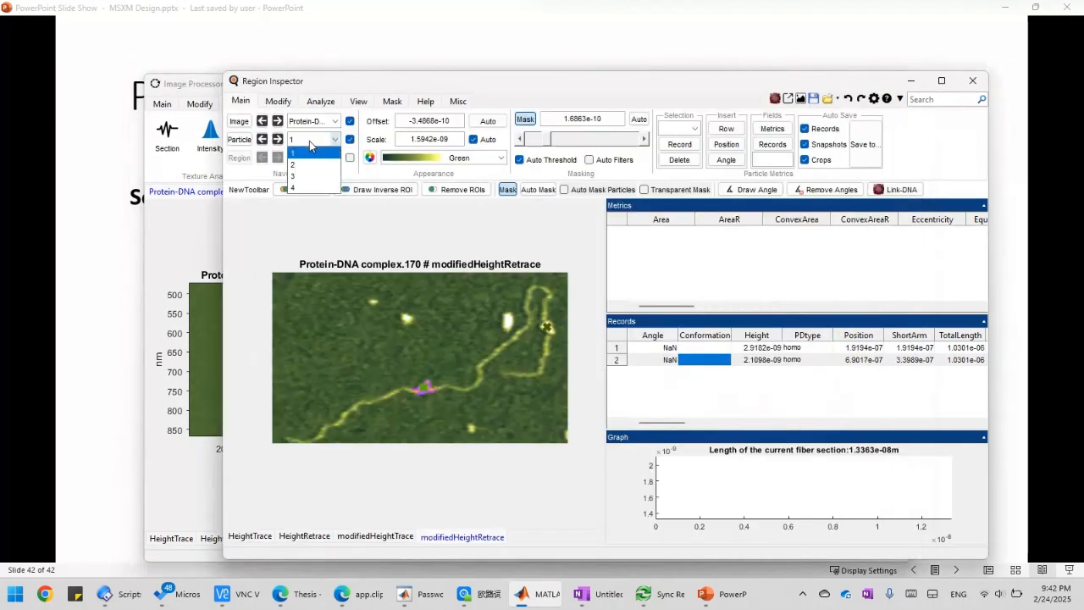
{"action": "left_click", "coordinate": [305, 164]}
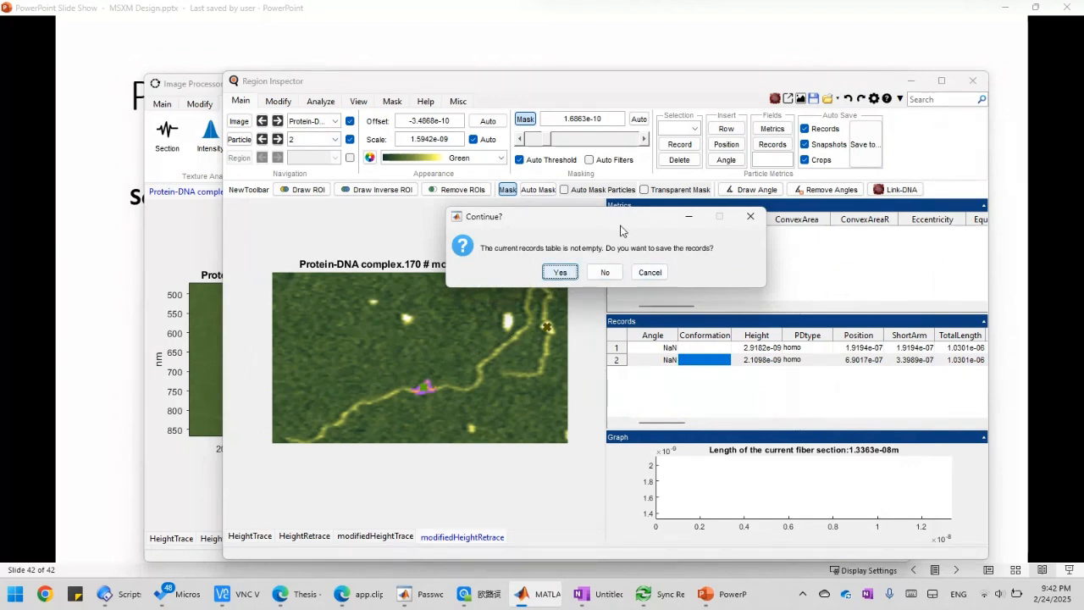
{"action": "left_click_drag", "start_coordinate": [602, 223], "coordinate": [613, 269]}
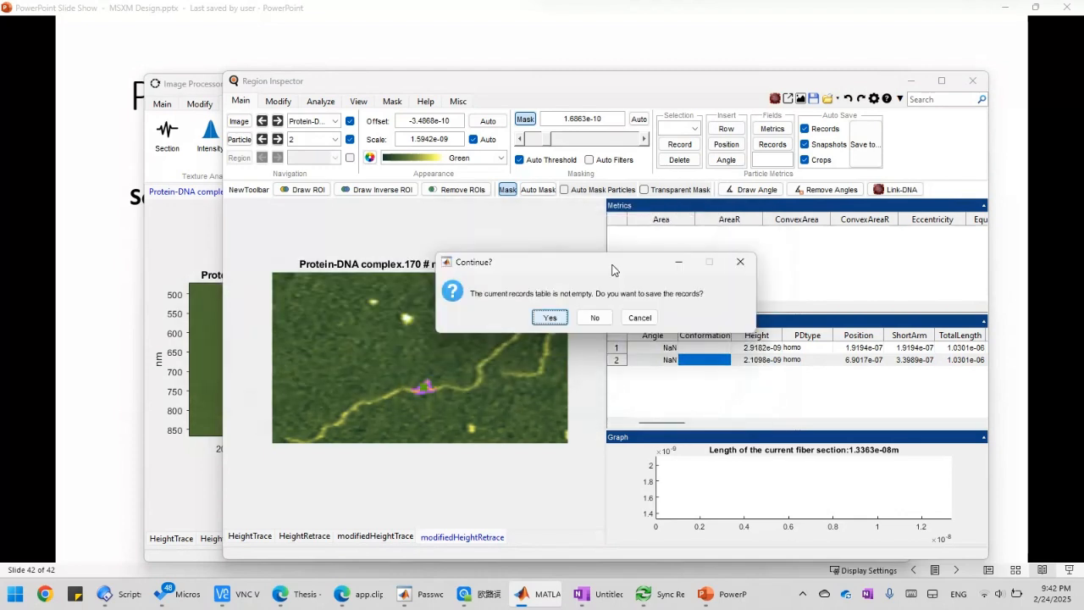
{"action": "left_click", "coordinate": [594, 318]}
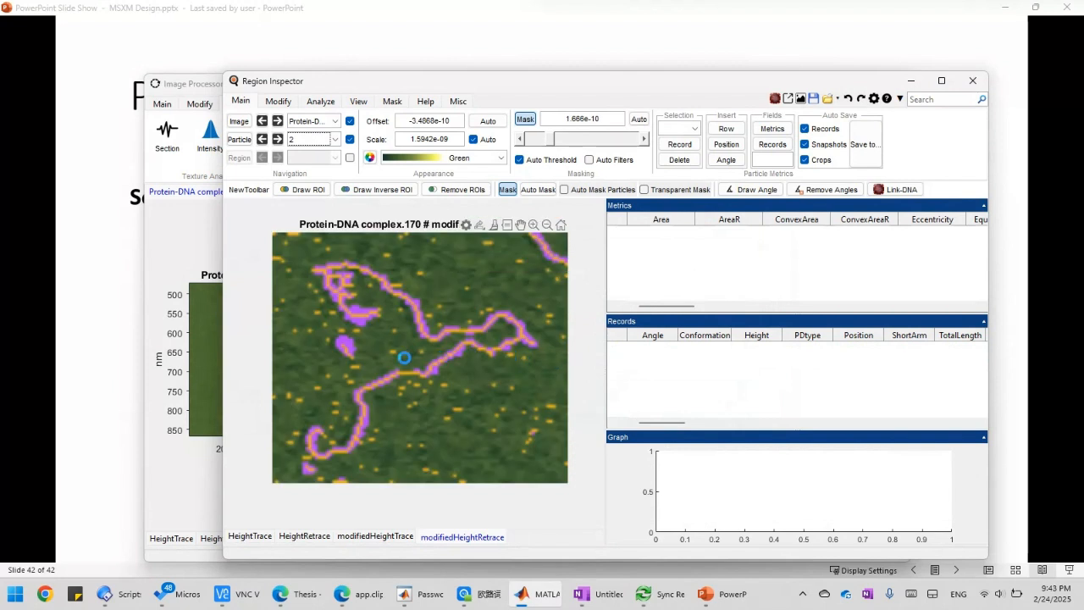
{"action": "left_click", "coordinate": [507, 190]}
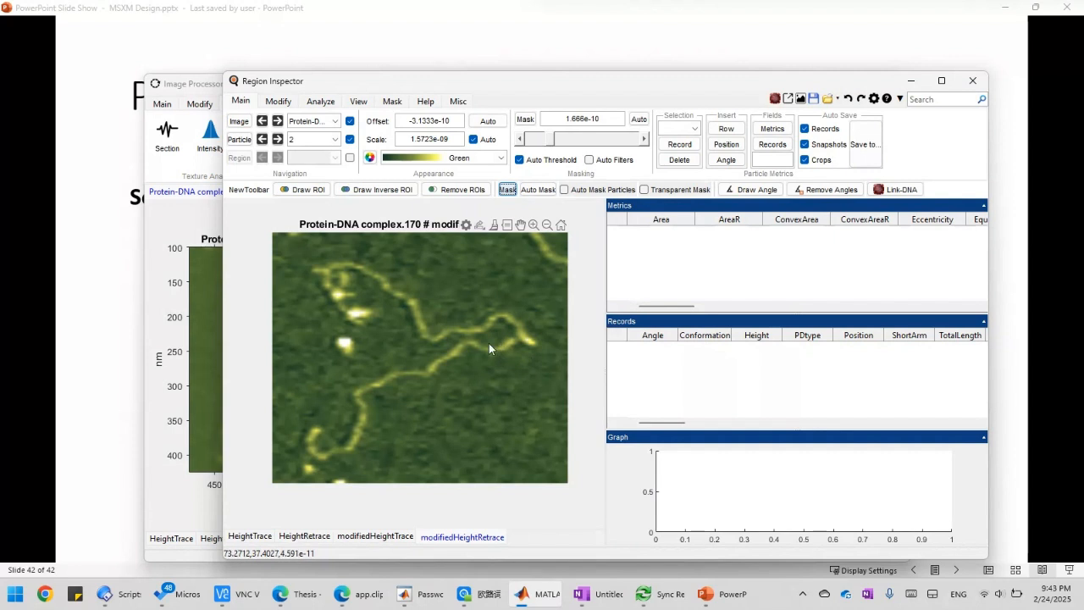
{"action": "left_click", "coordinate": [526, 119]}
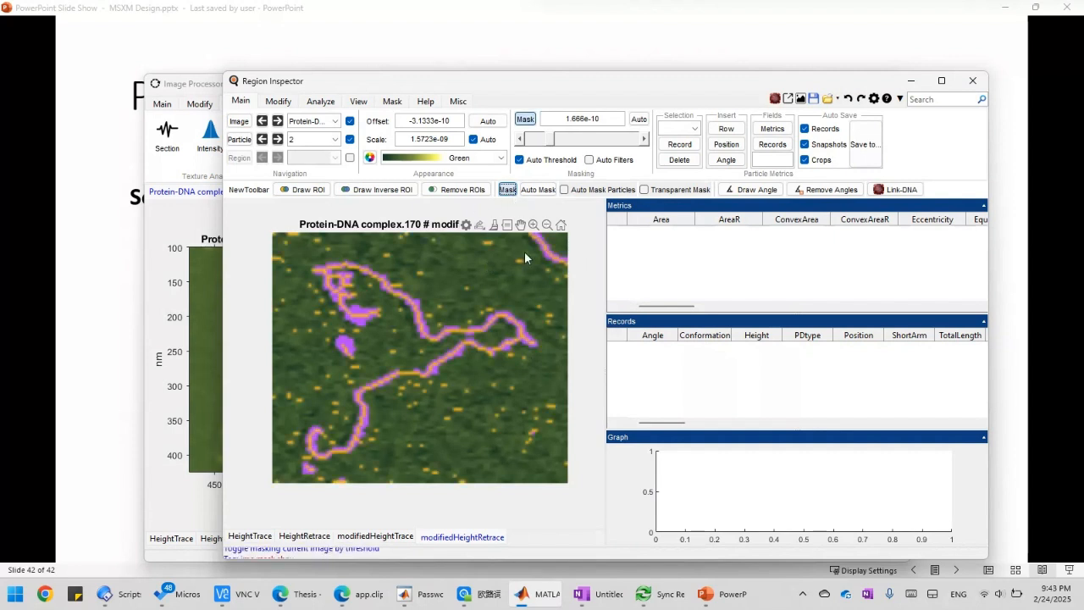
- Create a new particle set named To_do for particle 2 and bring up its add-particle preview
{"action": "right_click", "coordinate": [522, 333]}
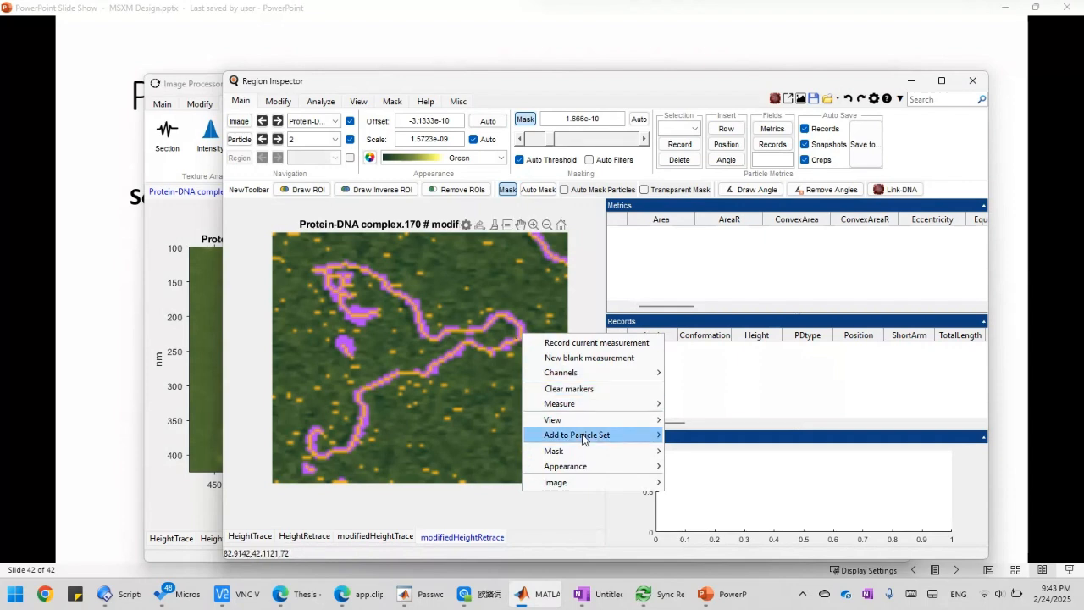
{"action": "mouse_move", "coordinate": [585, 436]}
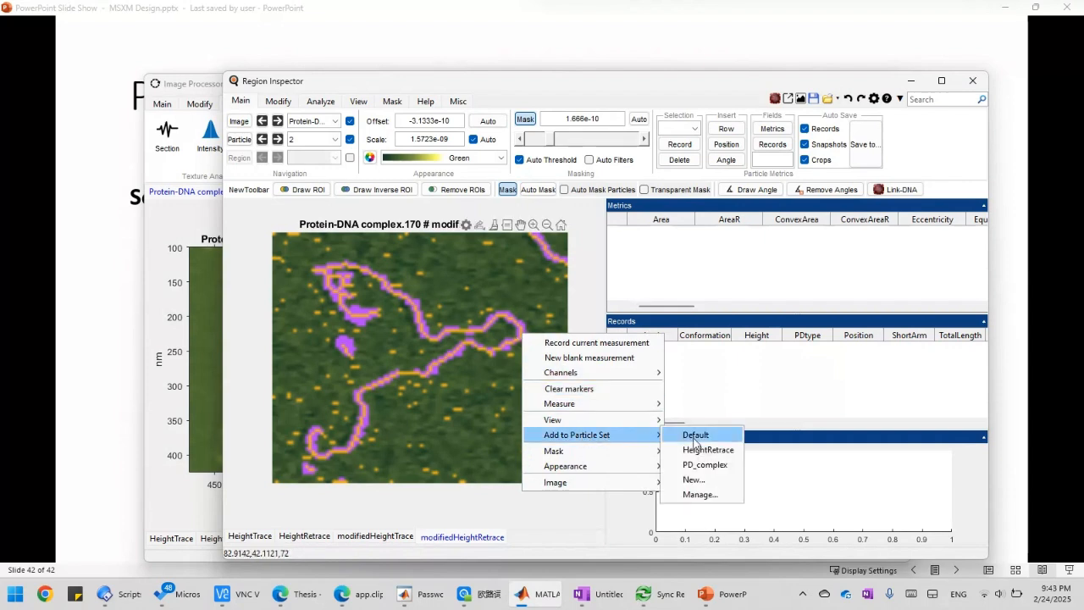
{"action": "left_click", "coordinate": [695, 480]}
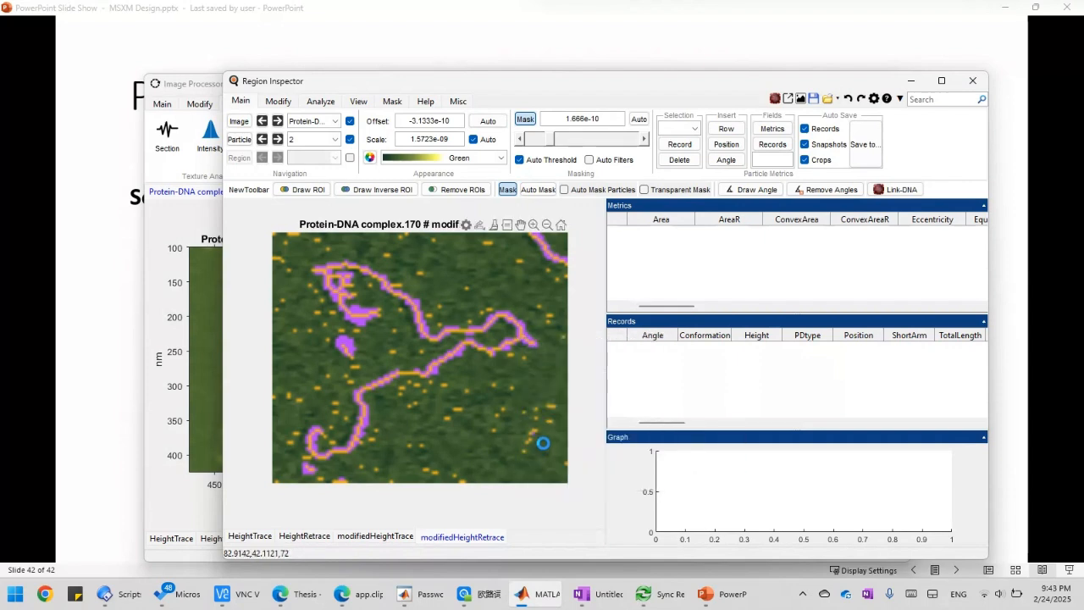
{"action": "type", "text": "To"}
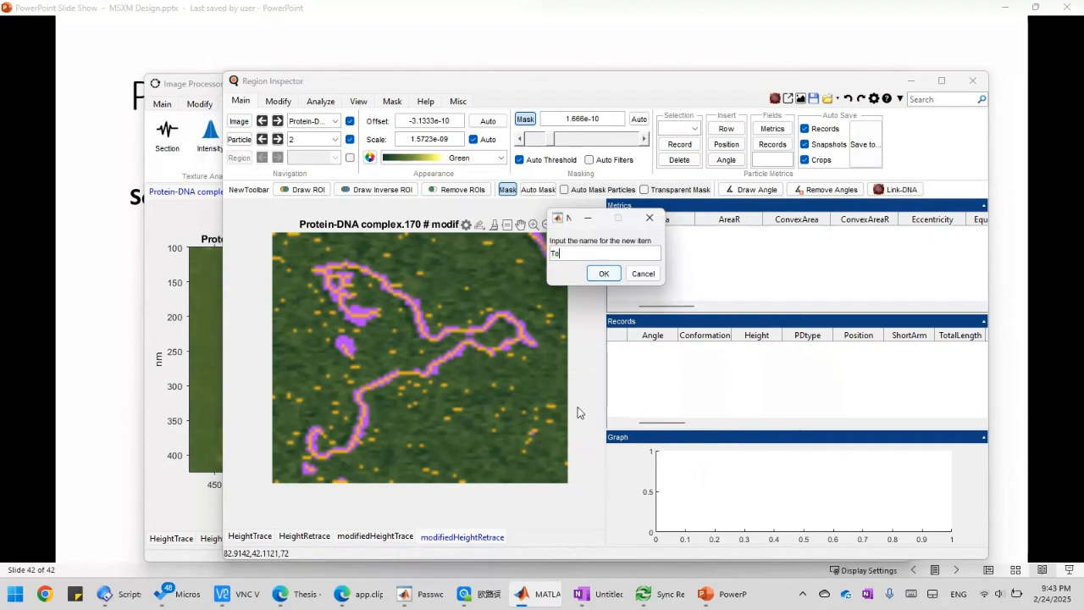
{"action": "type", "text": "_do"}
{"action": "left_click", "coordinate": [602, 273]}
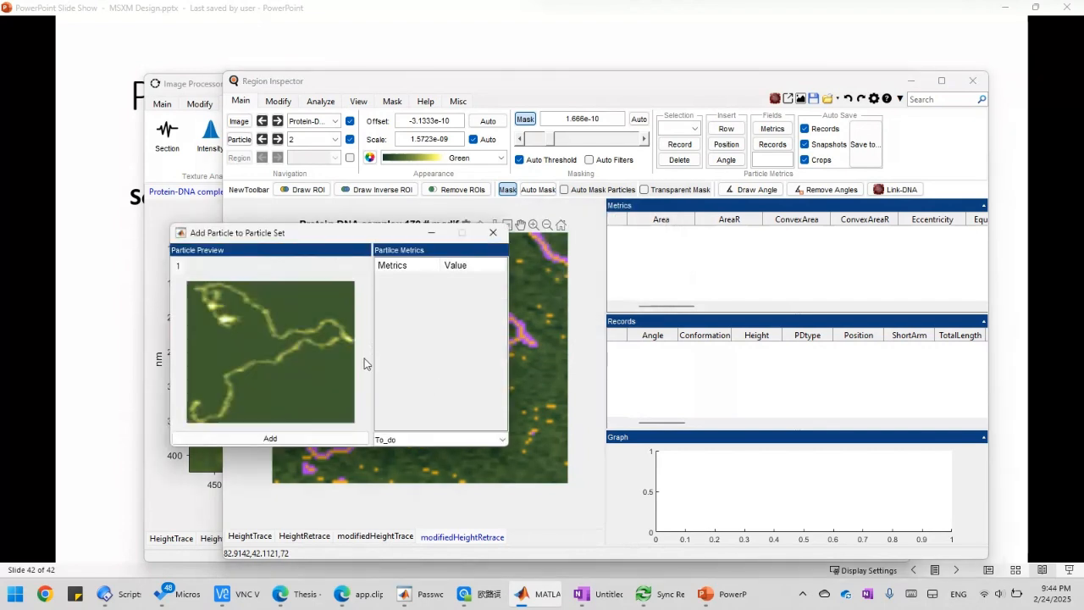
- Keep To_do as the target particle set and add the previewed particle to it
{"action": "left_click", "coordinate": [415, 442]}
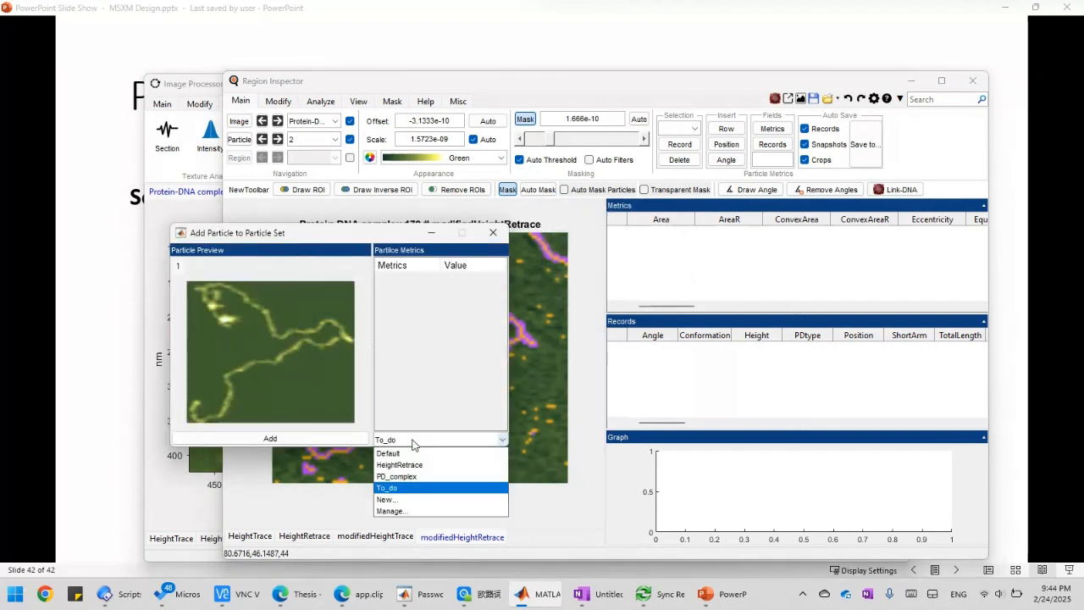
{"action": "left_click", "coordinate": [428, 435]}
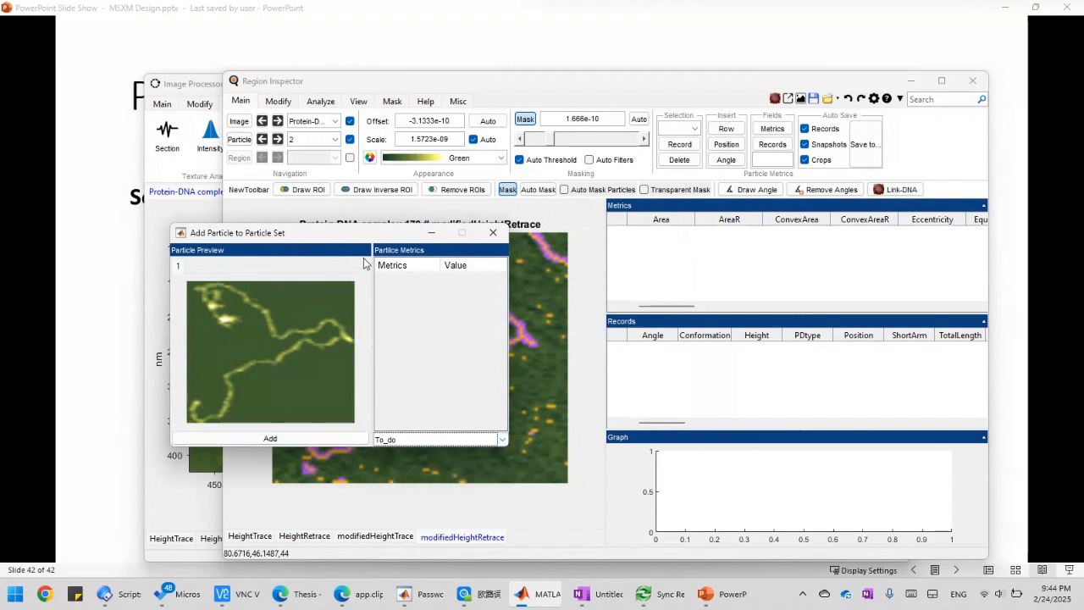
{"action": "left_click_drag", "start_coordinate": [366, 247], "coordinate": [534, 242]}
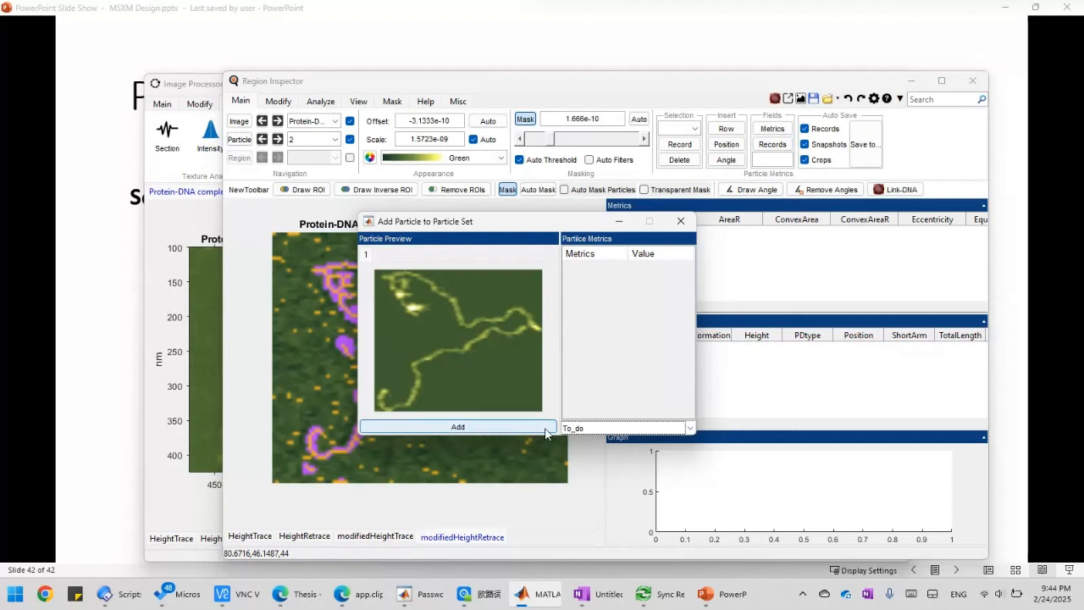
{"action": "left_click", "coordinate": [488, 431]}
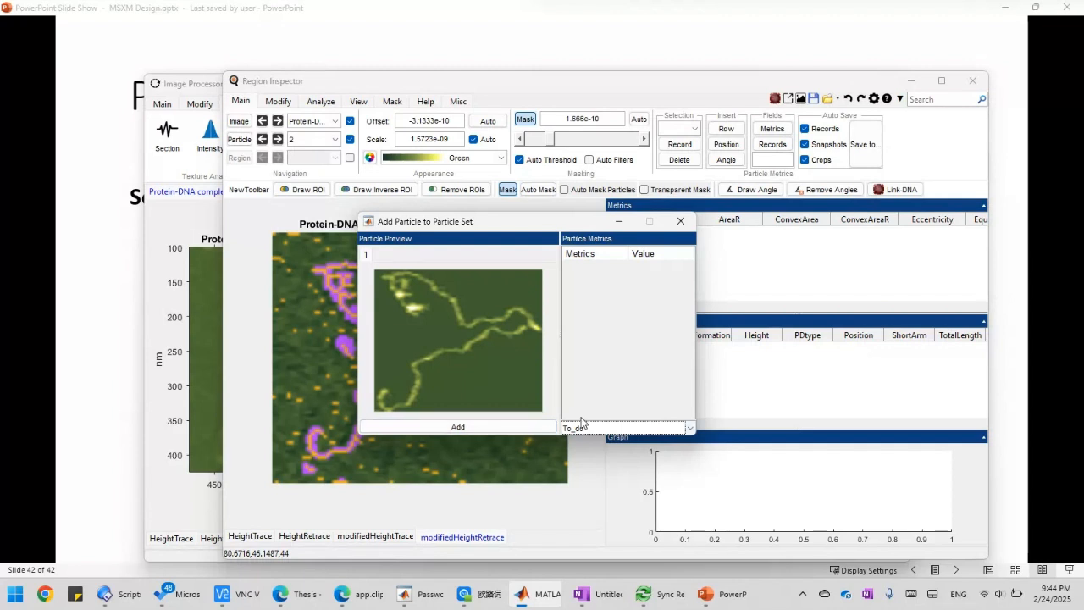
{"action": "left_click", "coordinate": [474, 427]}
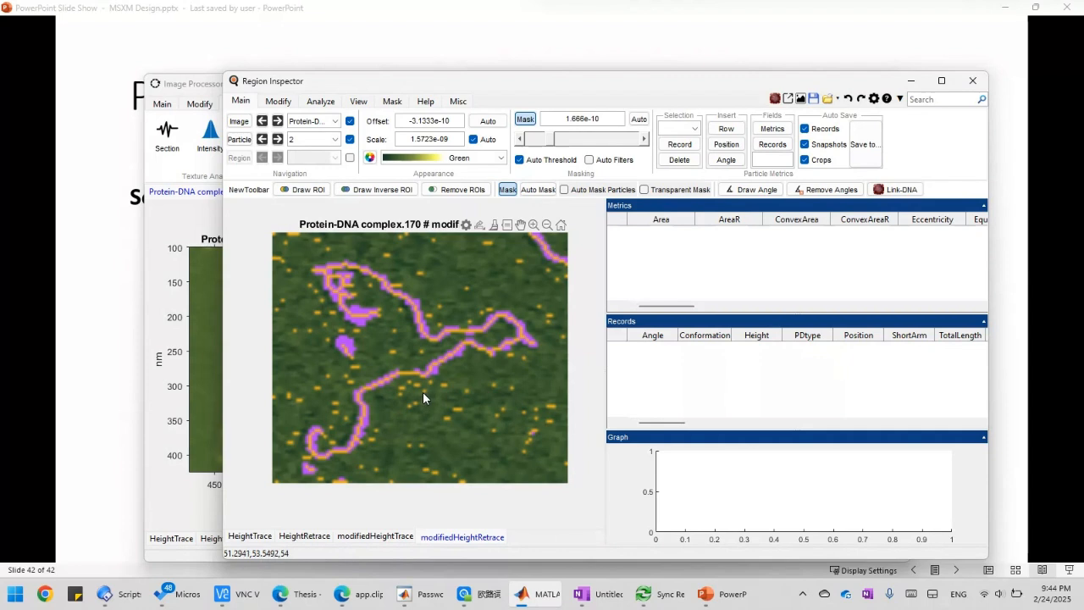
- Switch the Image Processor's current particle set to To_do and view its particle on the full image
{"action": "left_click", "coordinate": [174, 296]}
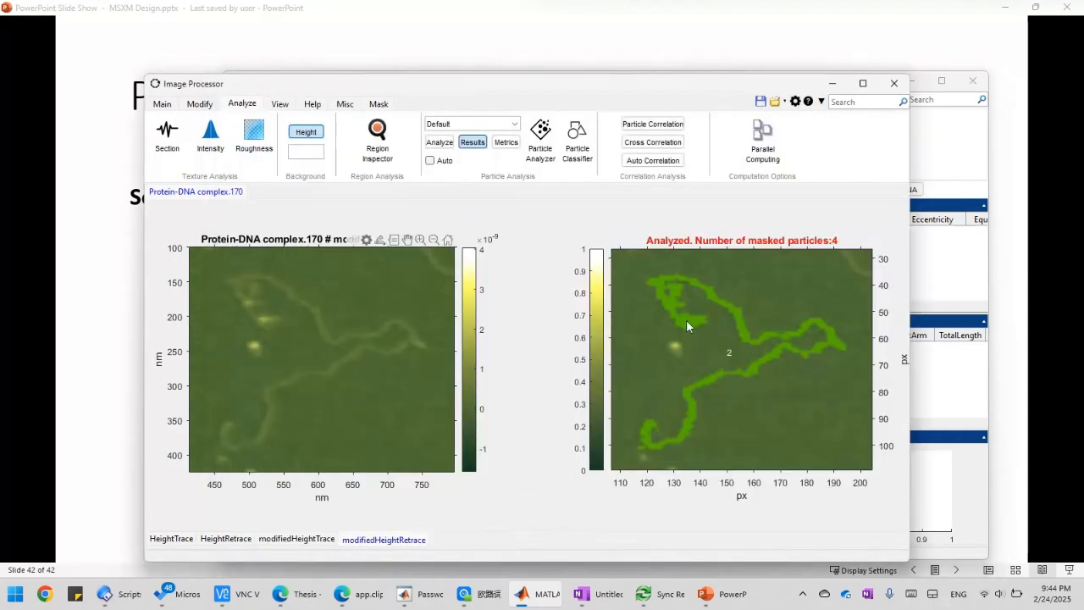
{"action": "left_click", "coordinate": [539, 139]}
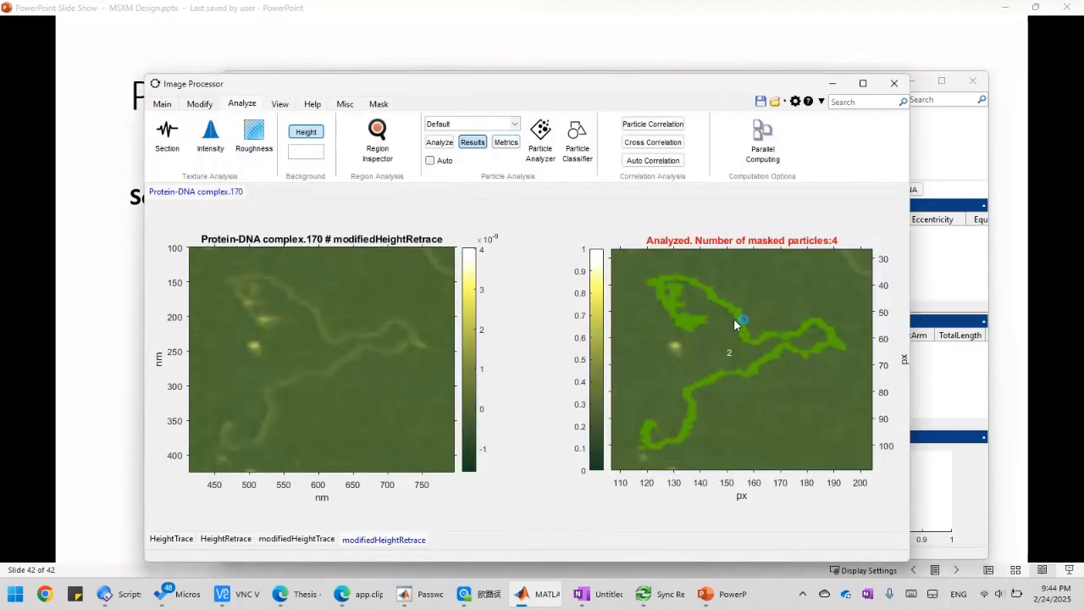
{"action": "left_click", "coordinate": [457, 125]}
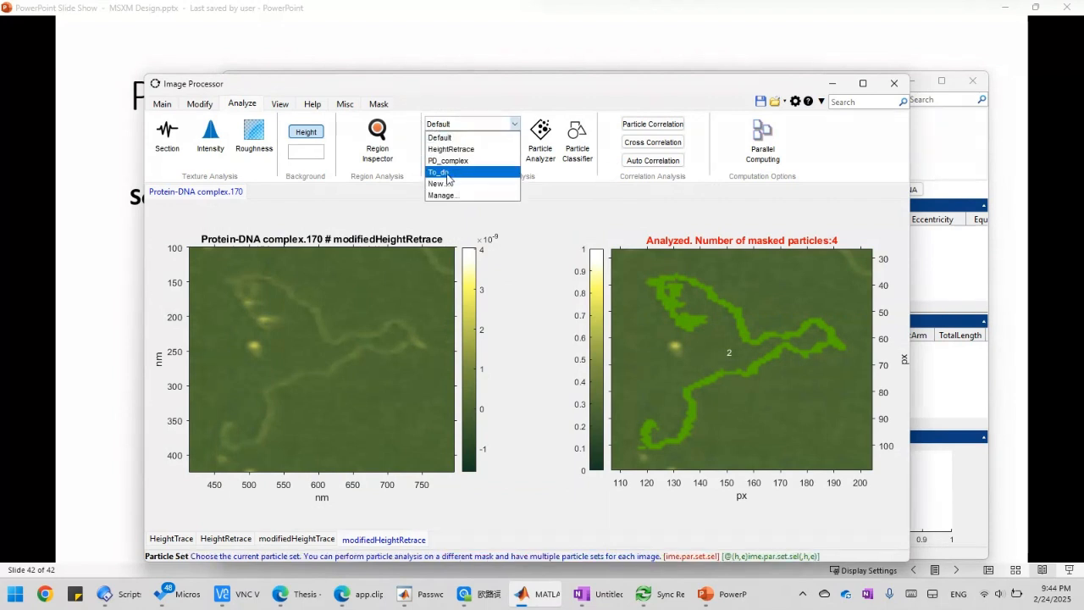
{"action": "left_click", "coordinate": [457, 172]}
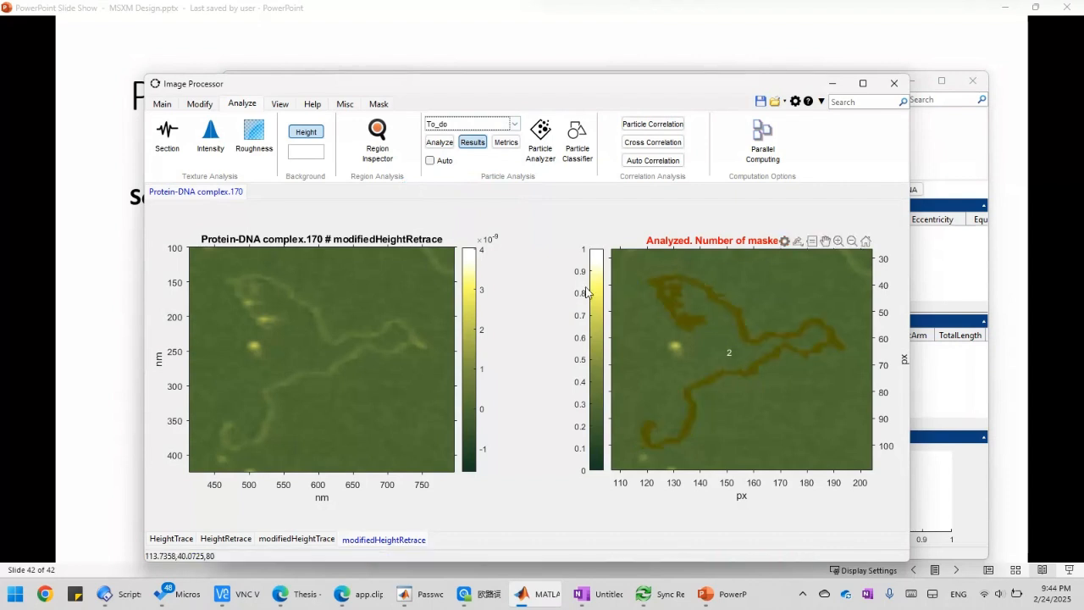
{"action": "left_click", "coordinate": [865, 240]}
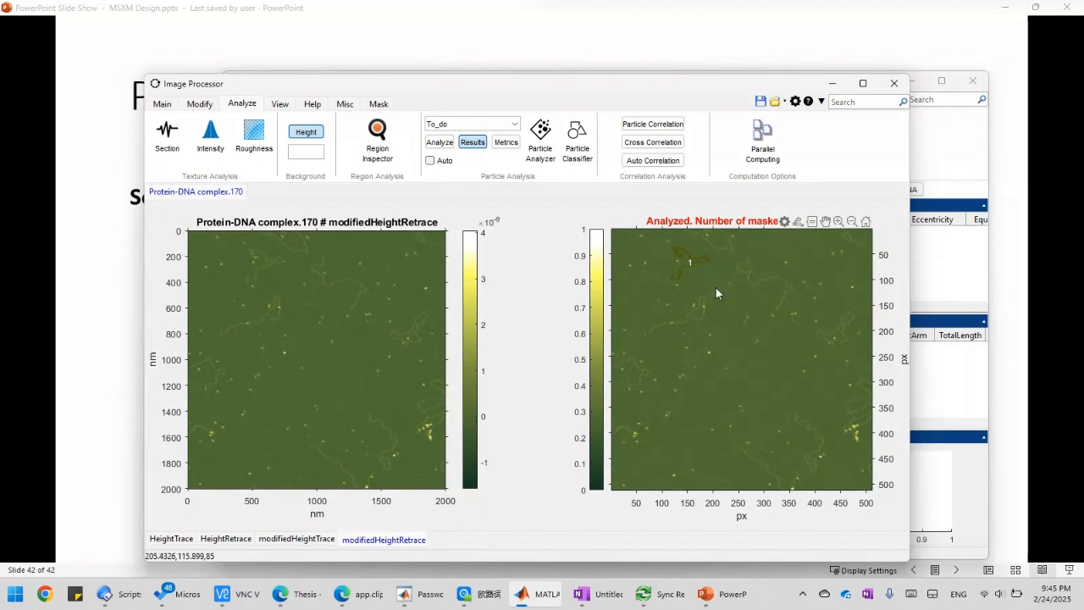
- Return the Image Processor's current particle set to Default
{"action": "left_click", "coordinate": [514, 124]}
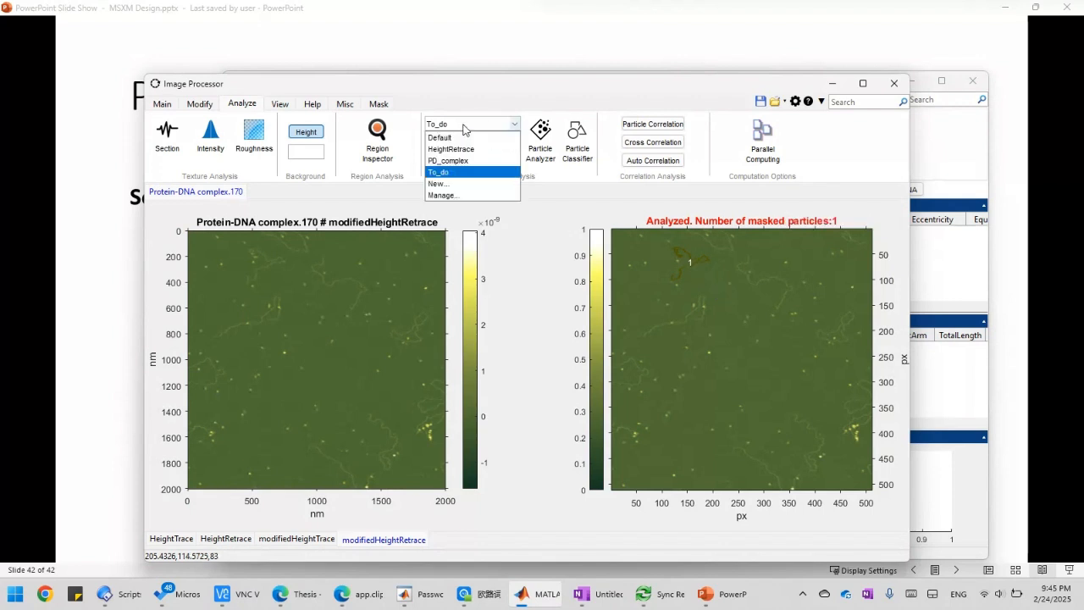
{"action": "left_click", "coordinate": [526, 120]}
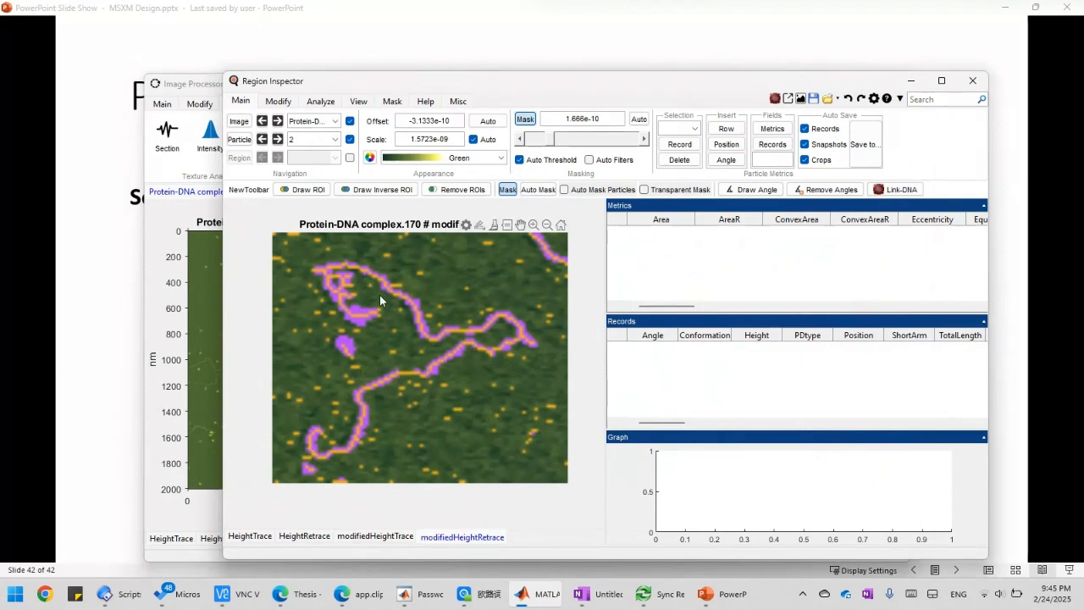
{"action": "left_click", "coordinate": [164, 241]}
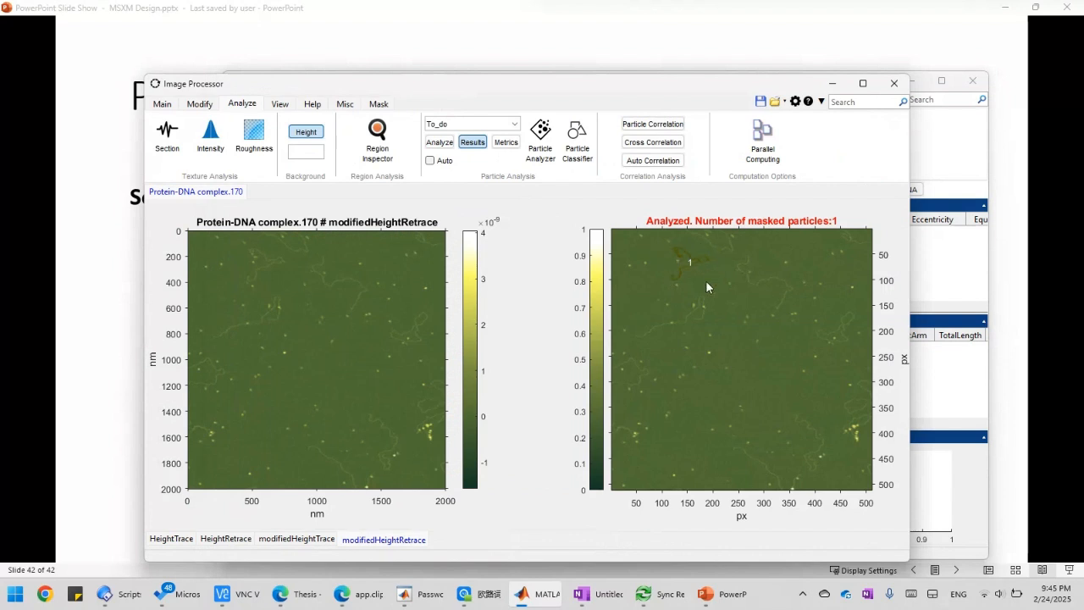
{"action": "left_click", "coordinate": [514, 124]}
{"action": "left_click", "coordinate": [457, 139]}
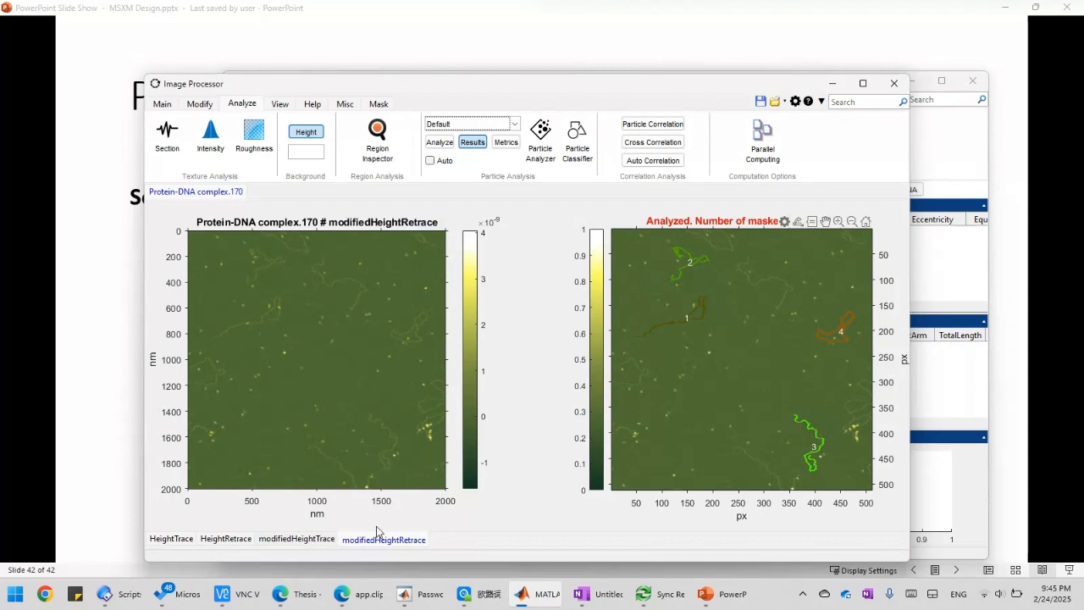
- Display the modifiedHeightTrace channel and switch the current particle set to HeightRetrace
{"action": "left_click", "coordinate": [314, 543]}
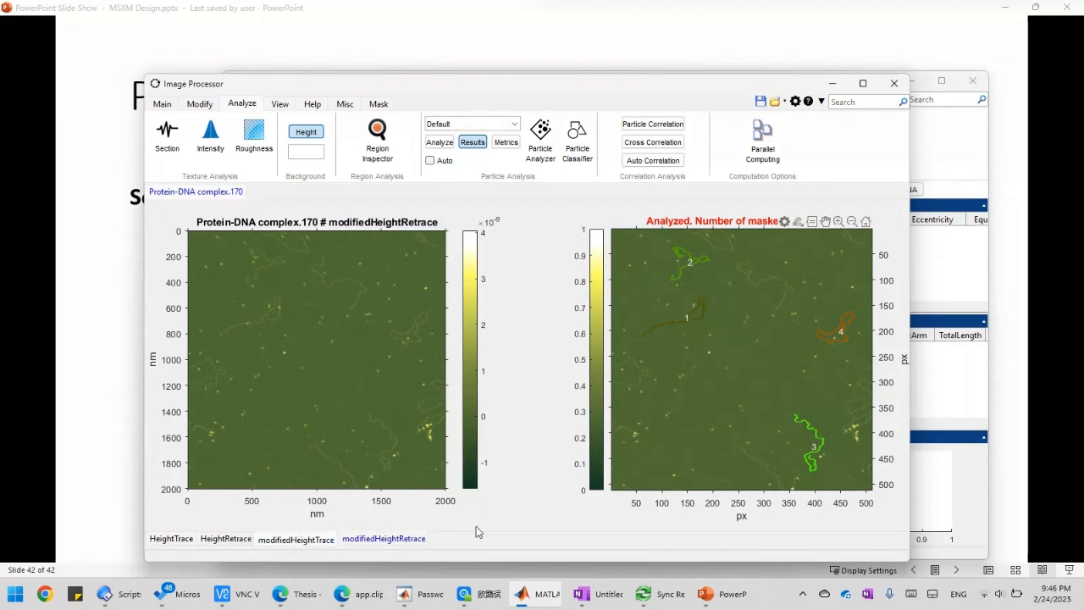
{"action": "left_click", "coordinate": [483, 128]}
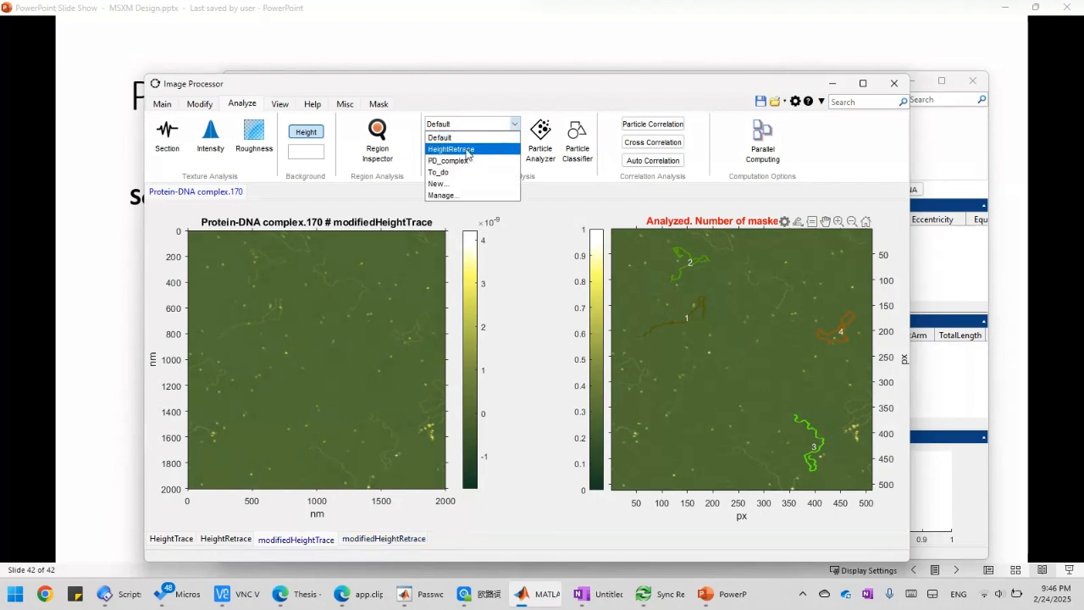
{"action": "left_click", "coordinate": [475, 151]}
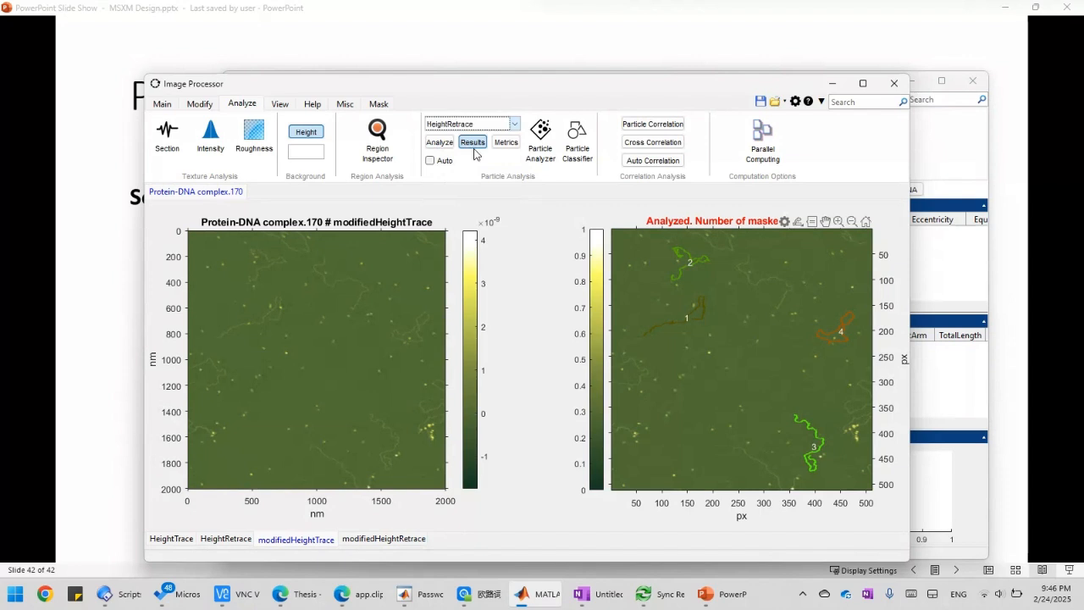